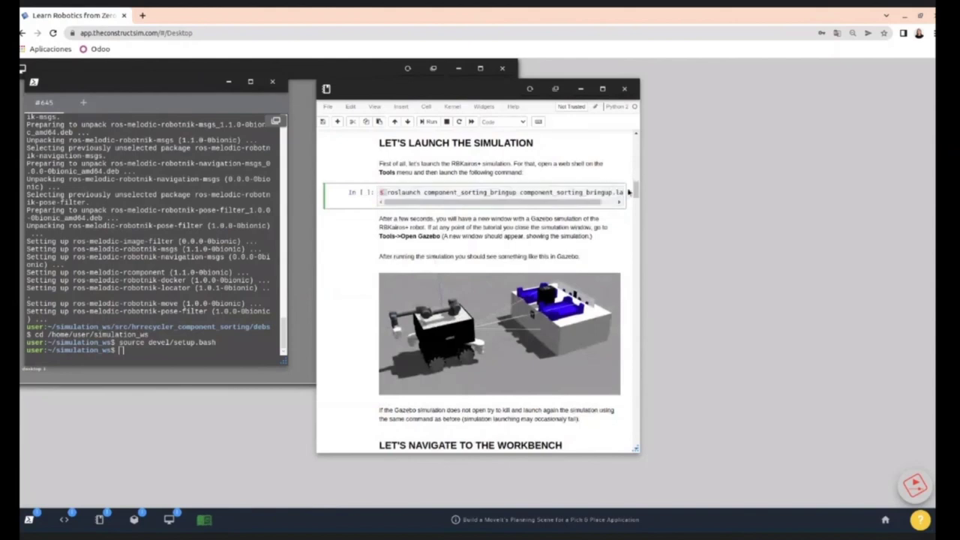
Step: Launch the robot simulation in the web shell with "roslaunch component_sorting_bringup component_sorting_bringup.launch"
left_click(199, 279)
middle_click(199, 279)
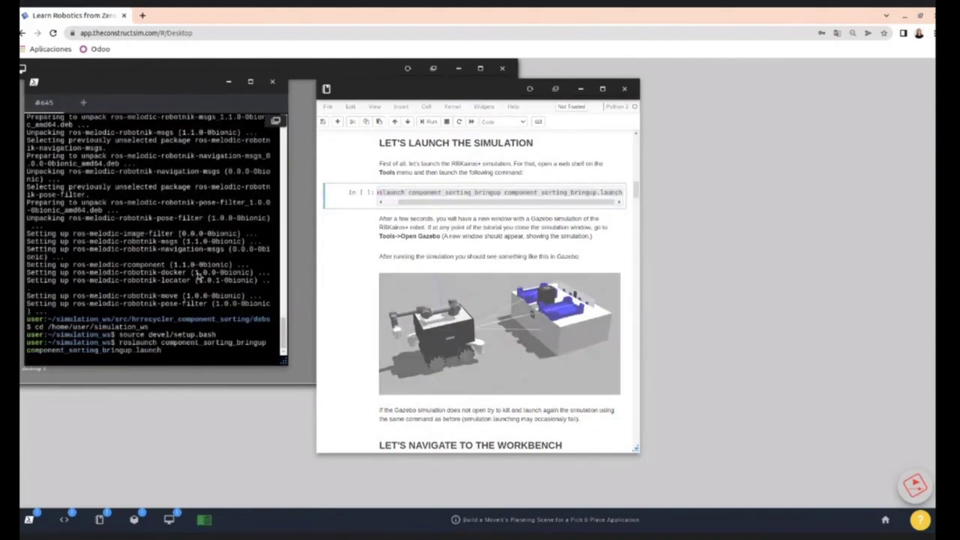
key("Return")
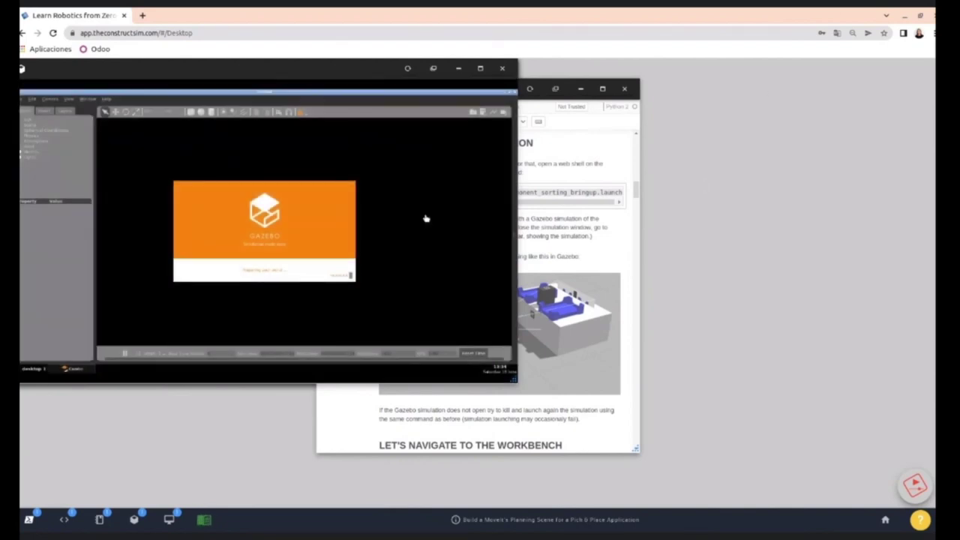
Step: Maximize the Gazebo simulation window and frame both the mobile robot and the workbench in the 3D view
left_click(480, 69)
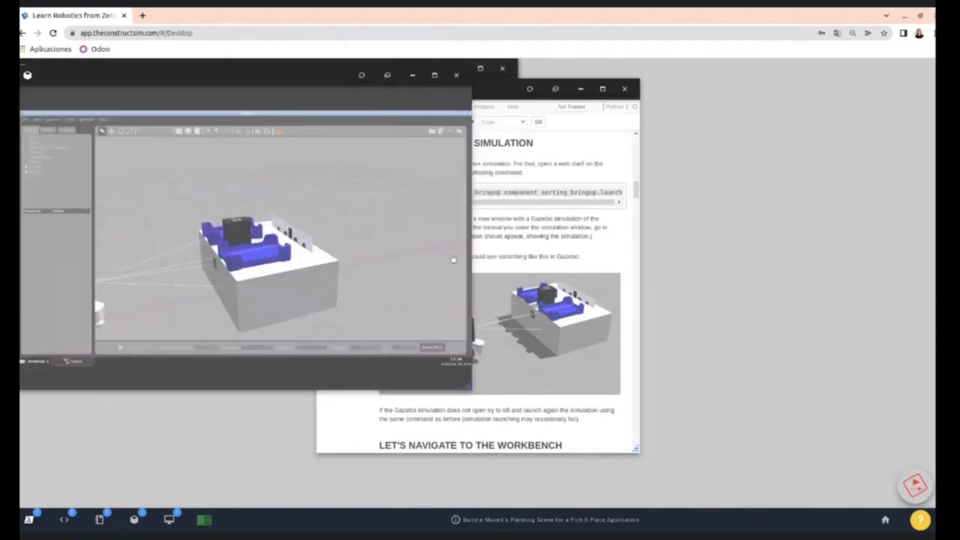
left_click(434, 75)
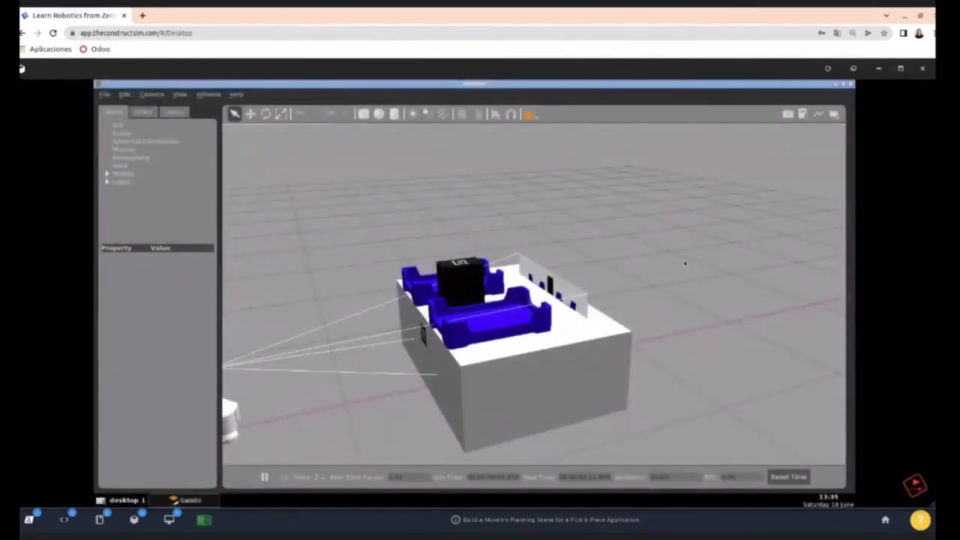
scroll(451, 393, "down", 2)
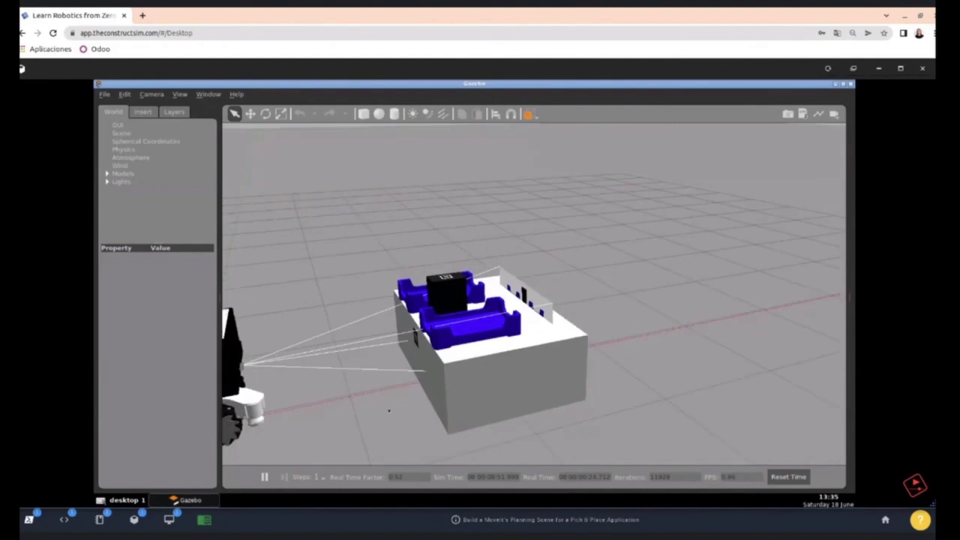
scroll(368, 407, "down", 3)
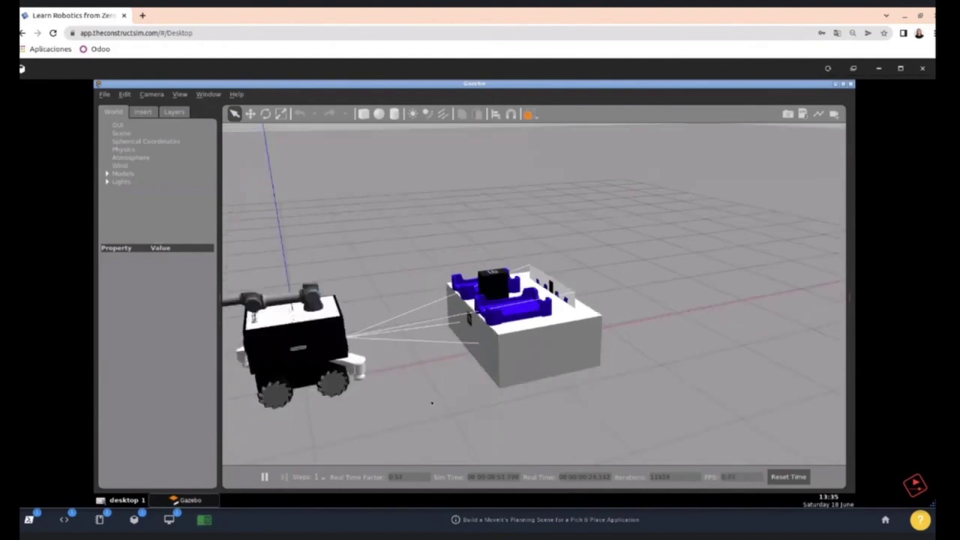
scroll(443, 402, "down", 2)
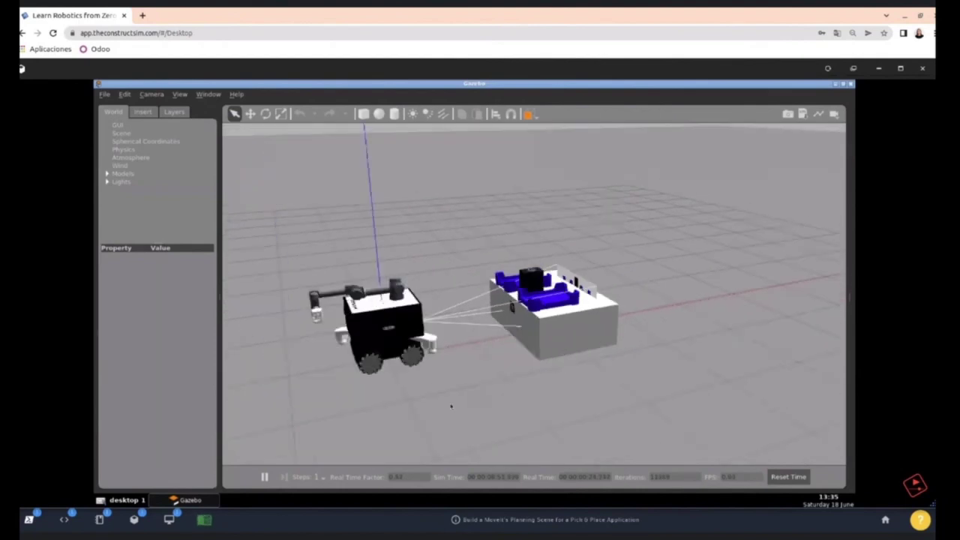
left_click_drag(367, 397, 455, 402)
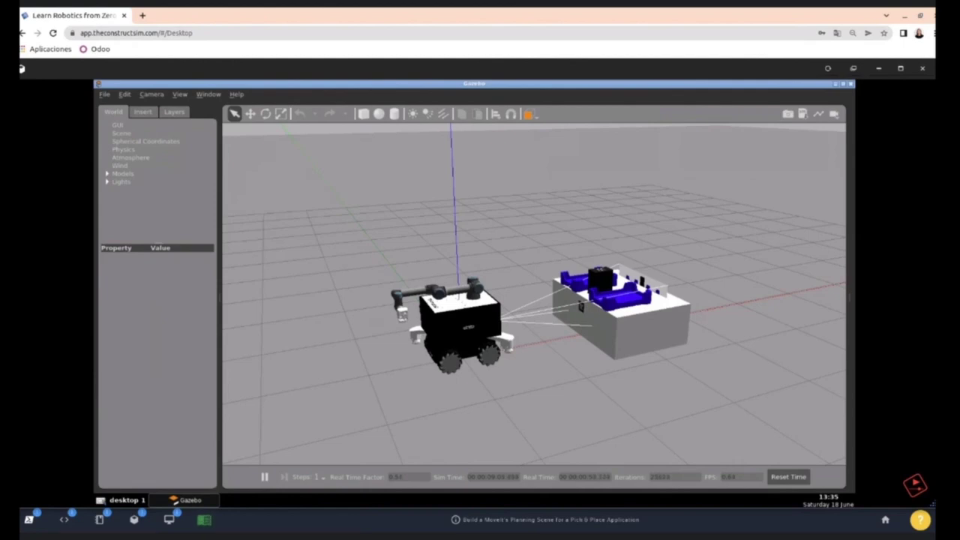
Step: Switch to the notebook, maximize it, and read the "Let's navigate to the workbench" section through the docker client example
left_click(109, 523)
scroll(527, 251, "down", 5)
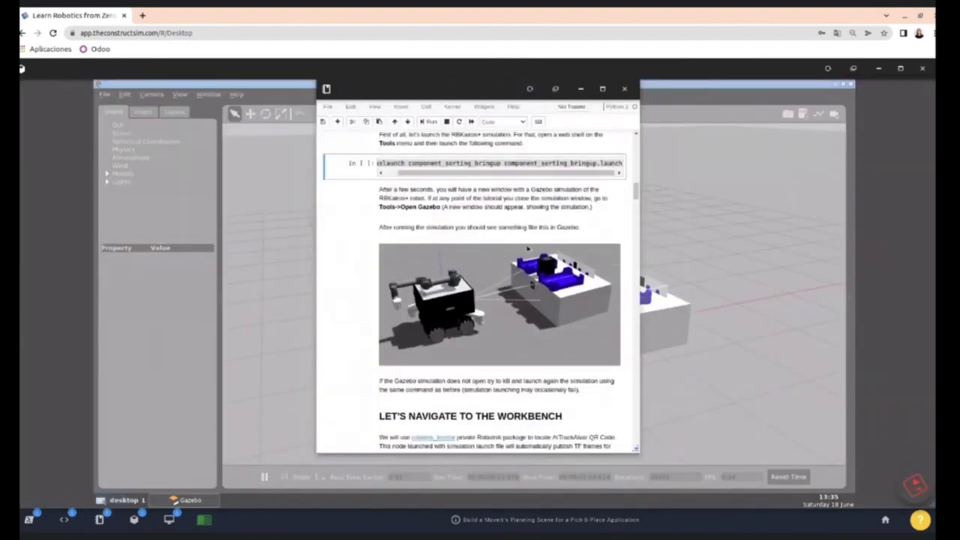
scroll(529, 251, "down", 3)
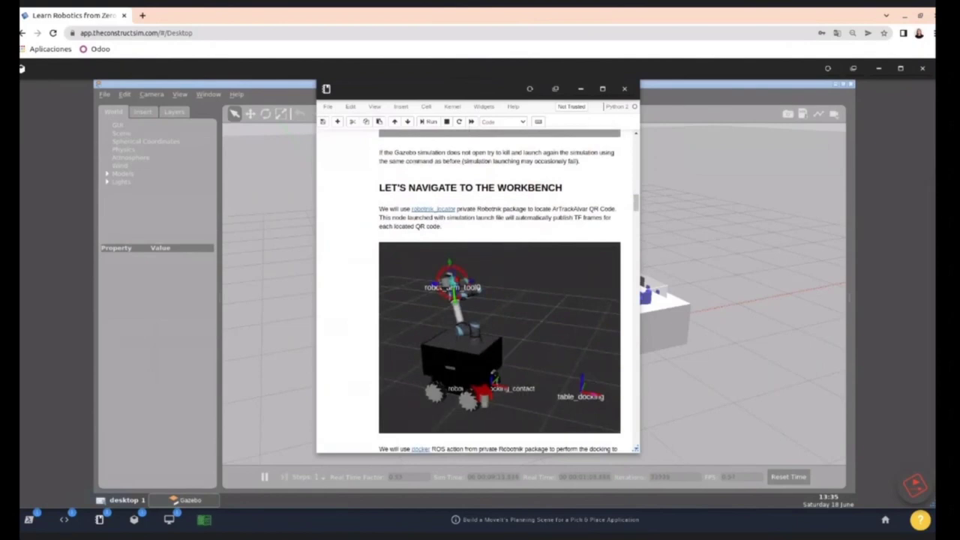
left_click(602, 88)
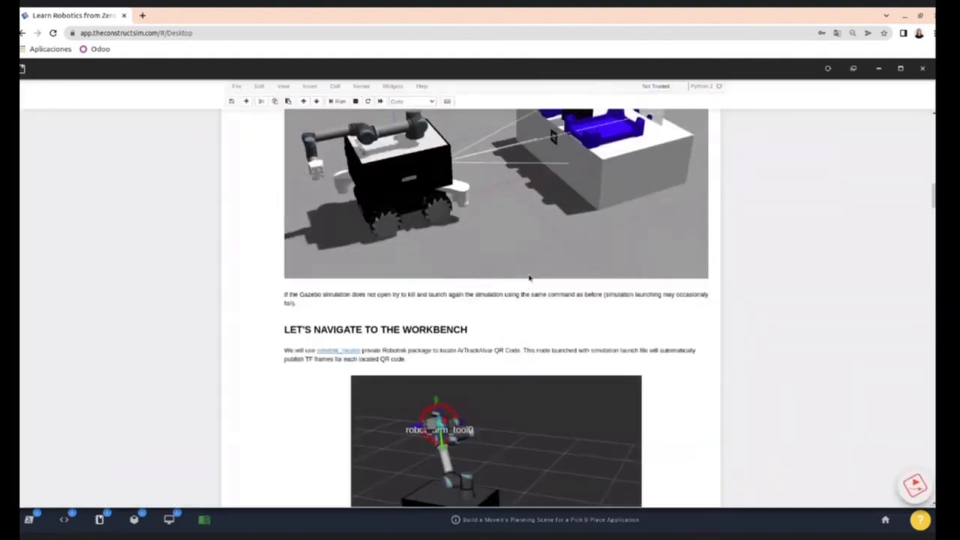
scroll(529, 277, "up", 1)
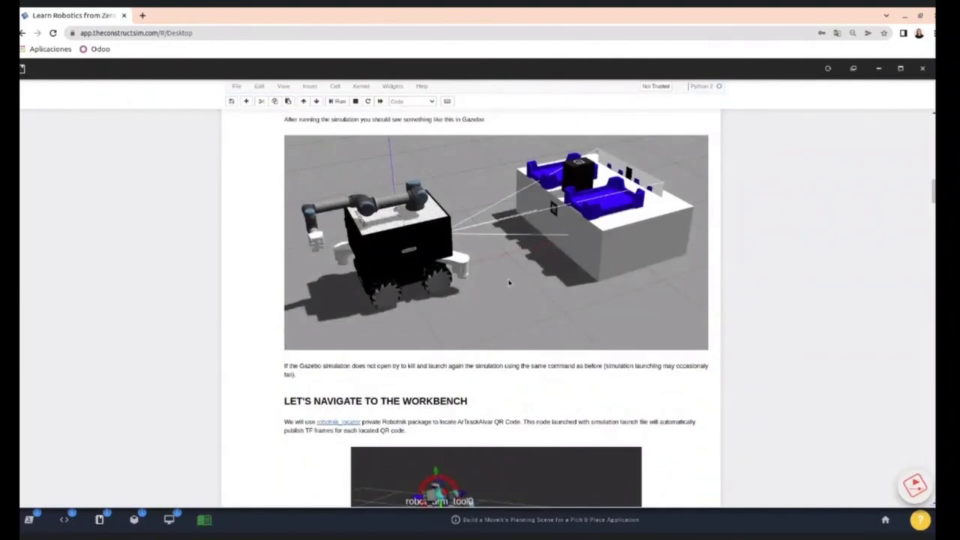
scroll(508, 282, "down", 1)
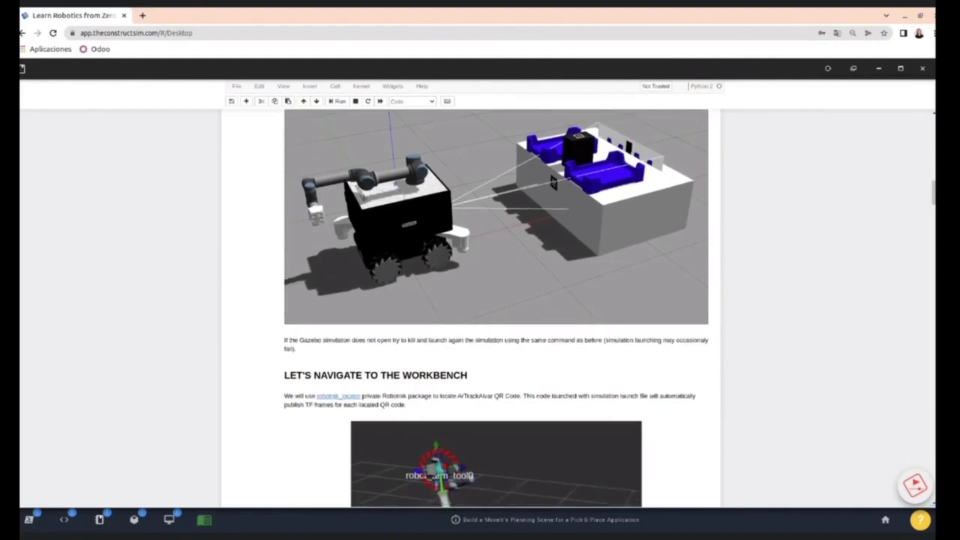
scroll(480, 285, "down", 5)
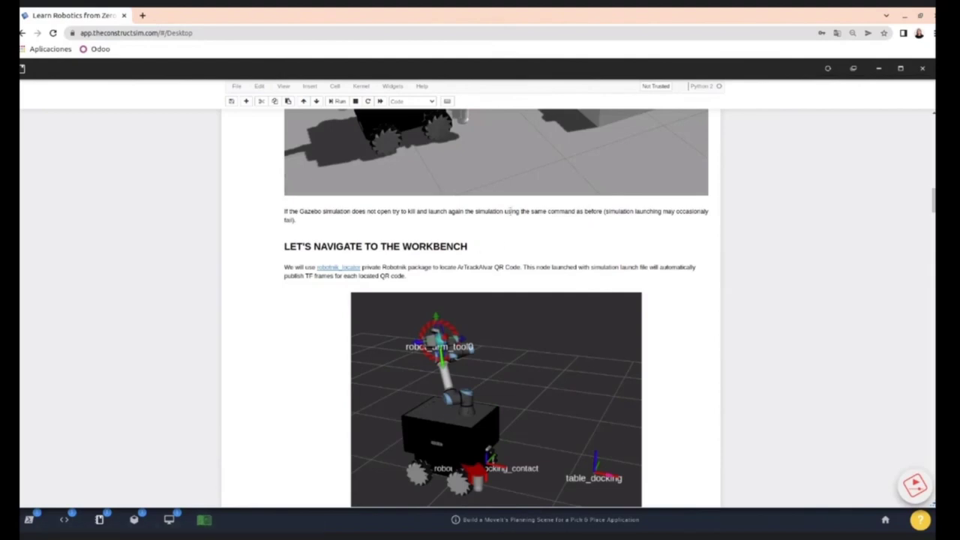
scroll(505, 240, "up", 3)
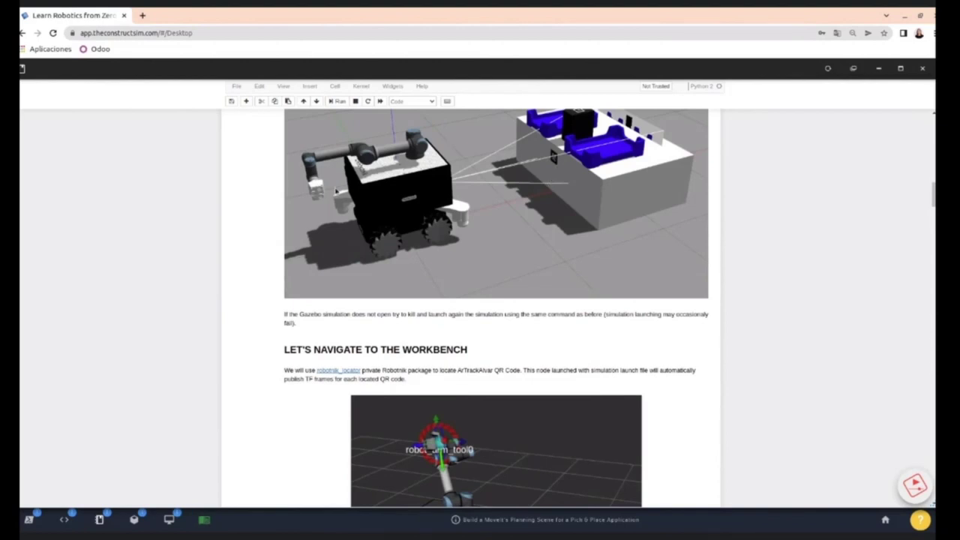
scroll(352, 252, "down", 1)
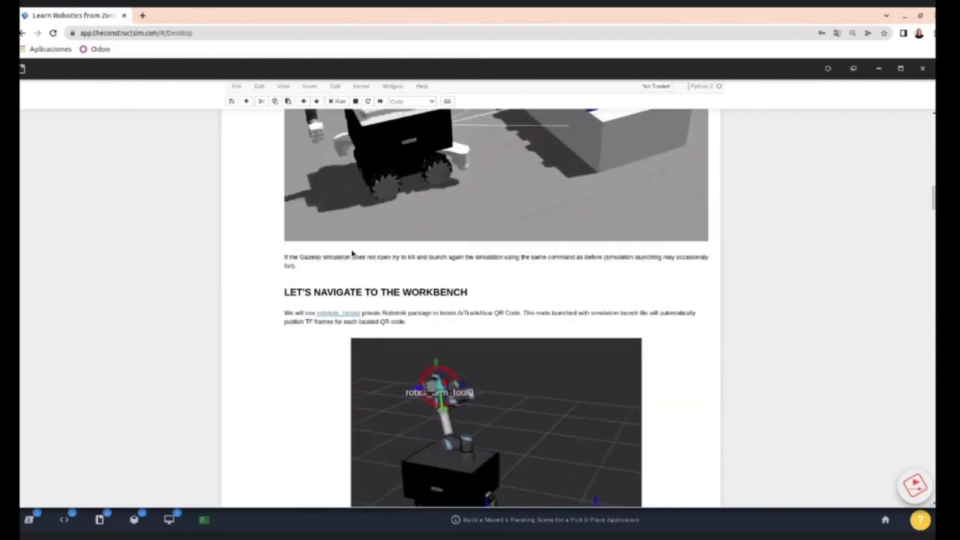
scroll(357, 260, "down", 3)
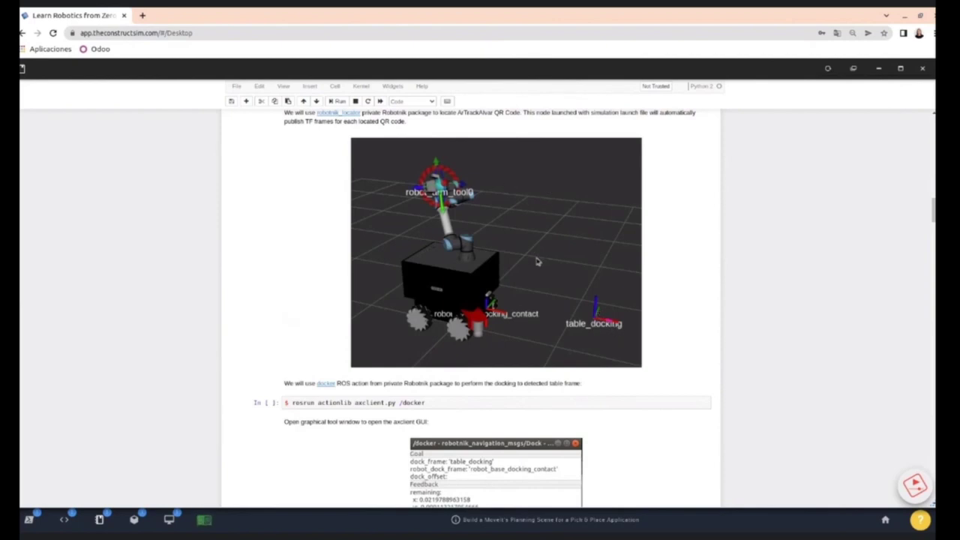
scroll(547, 269, "down", 2)
scroll(474, 223, "down", 1)
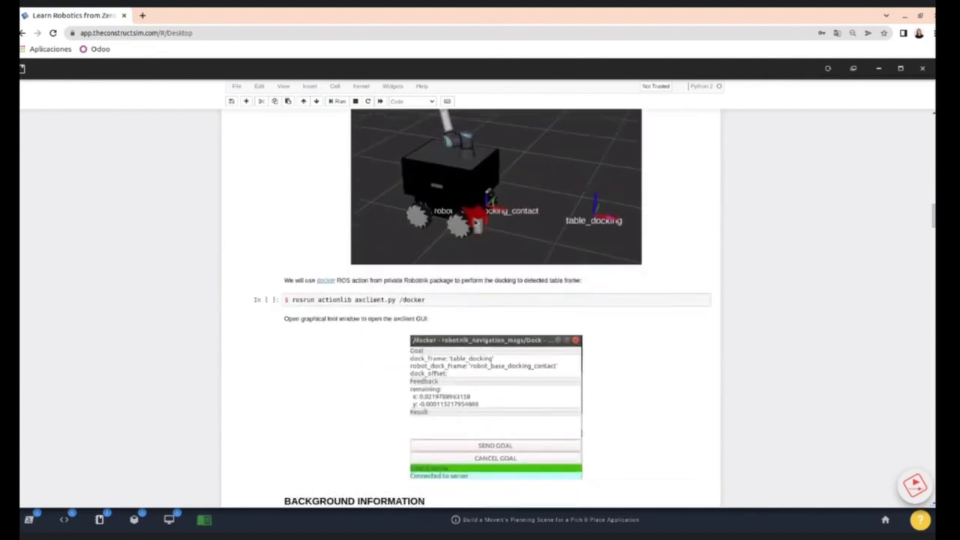
scroll(461, 225, "down", 2)
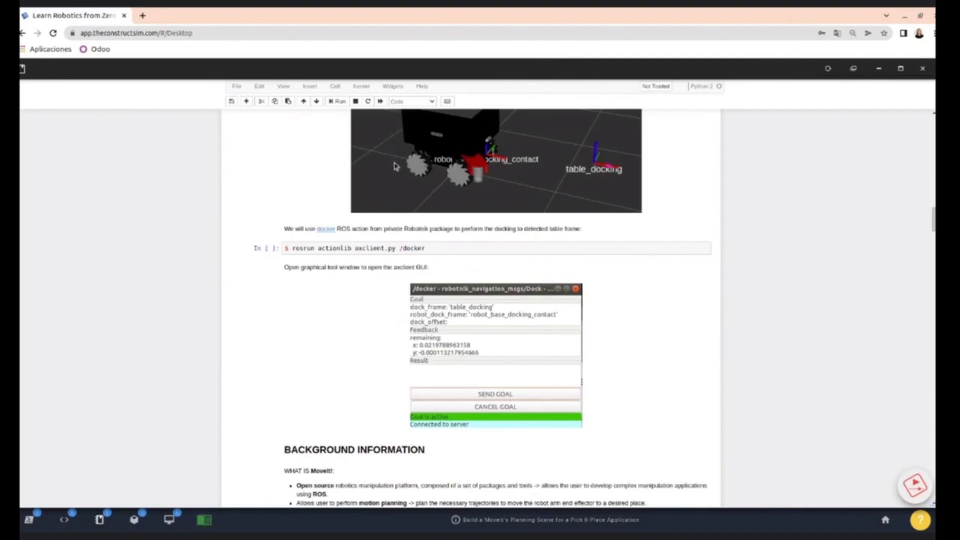
Step: Copy the docker axclient command from the notebook cell and open a second web shell
left_click(424, 248)
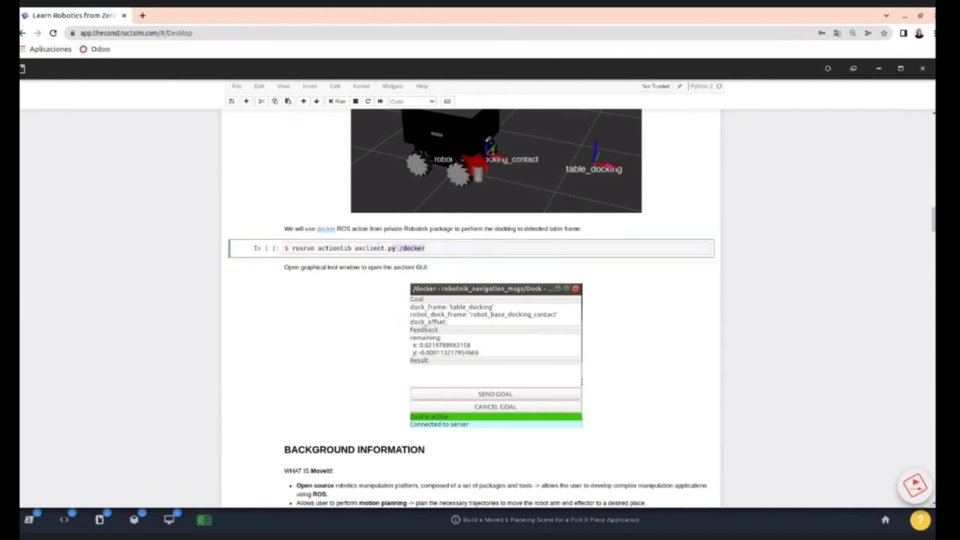
left_click_drag(292, 248, 425, 248)
key("ctrl+c")
left_click(425, 248)
mouse_move(29, 517)
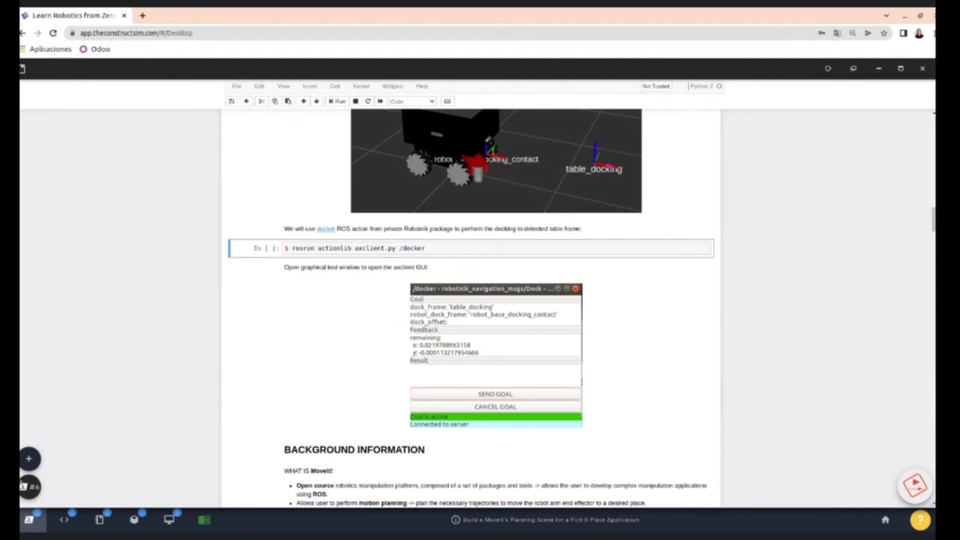
left_click(28, 487)
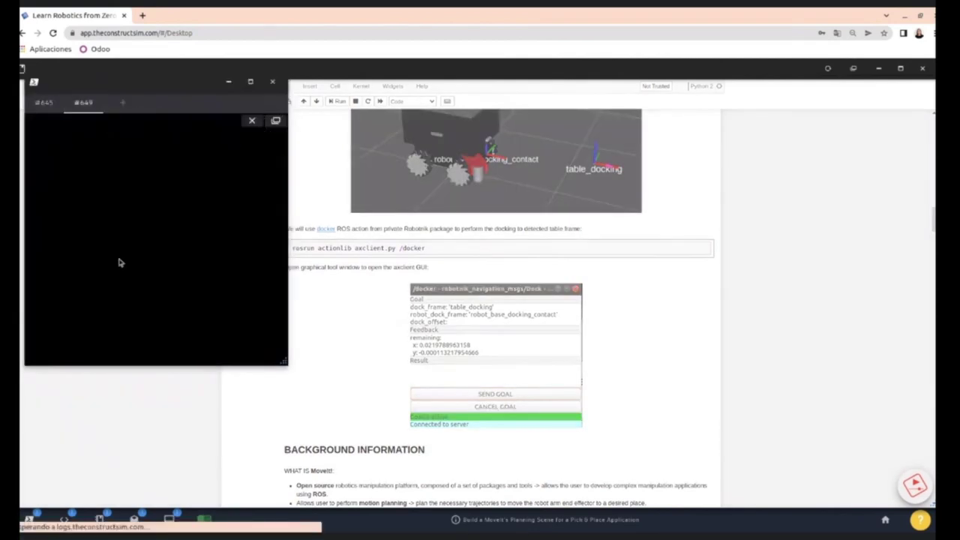
Step: Try to run "$ rosrun actionlib axclient.py /docker" in the new shell
key("ctrl+v")
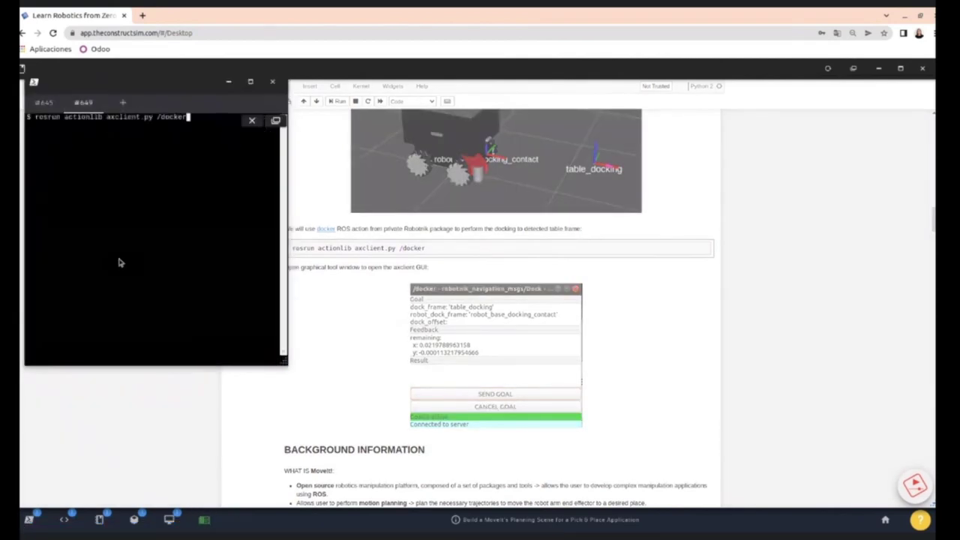
key("Return")
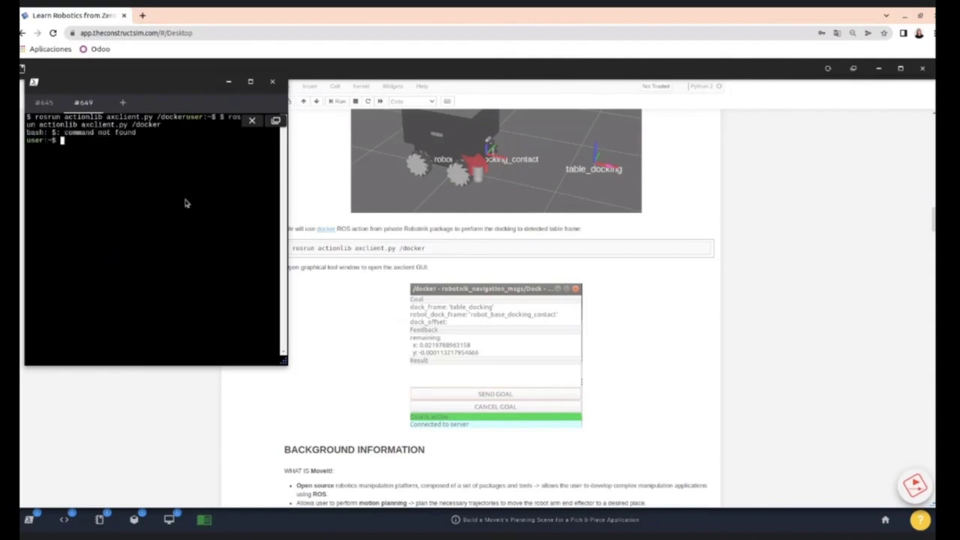
key("ctrl+c")
Step: Copy the notebook command without its leading dollar sign and run "rosrun actionlib axclient.py /docker" in the second shell
left_click(228, 81)
left_click_drag(433, 248, 292, 248)
mouse_move(28, 518)
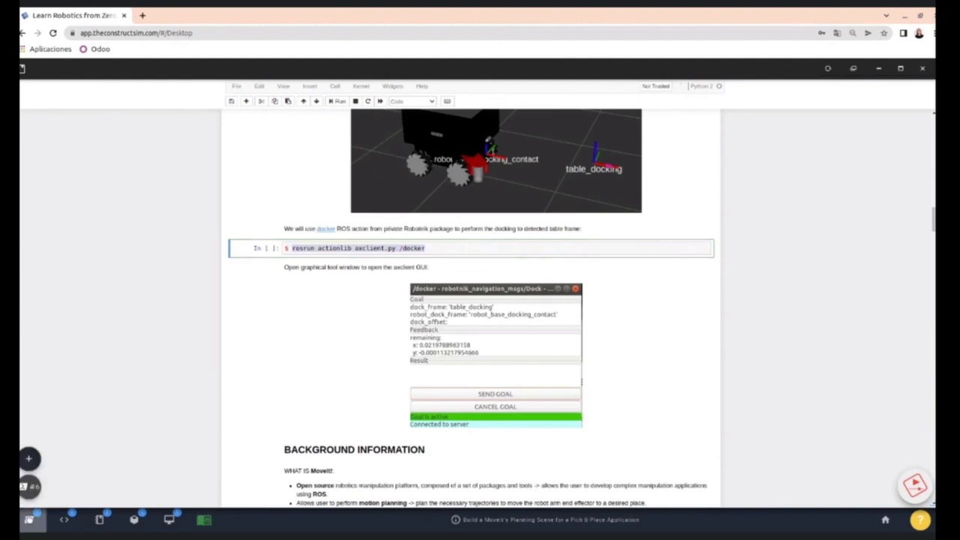
left_click(34, 477)
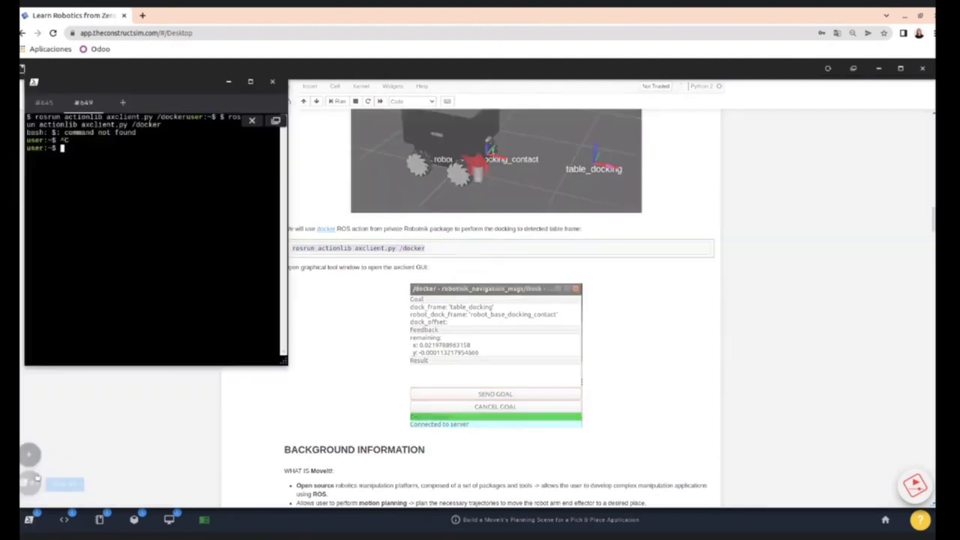
middle_click(87, 176)
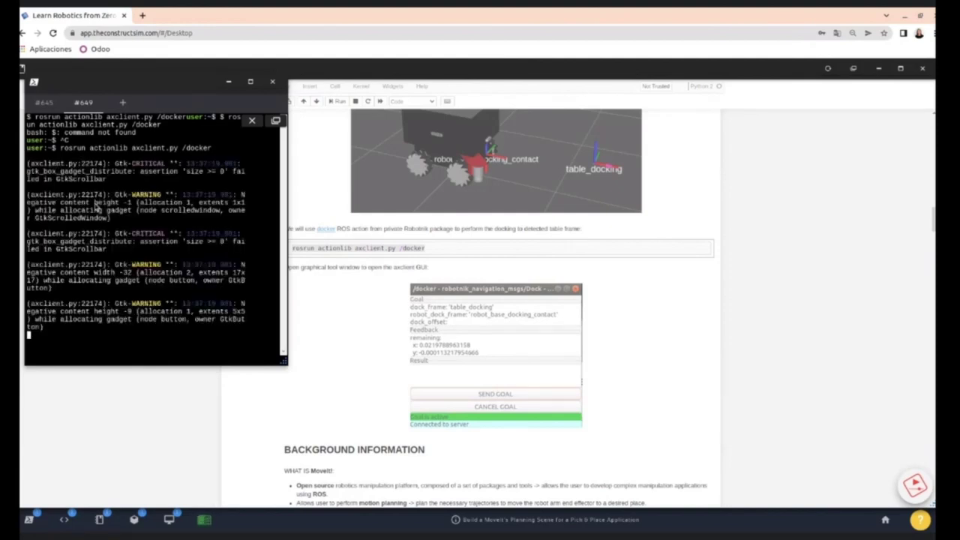
Step: Open the graphical tools window with the docker action client and maximize it
left_click(170, 518)
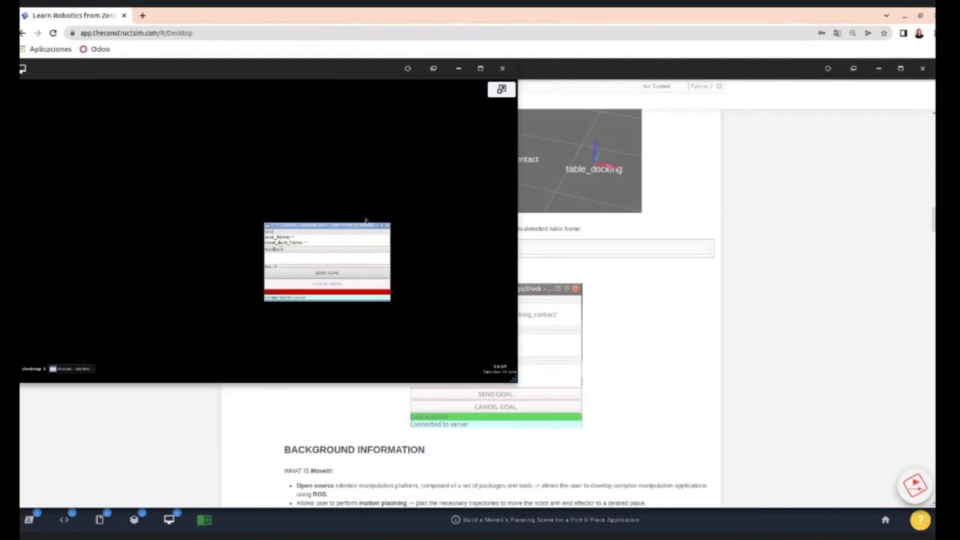
left_click(480, 69)
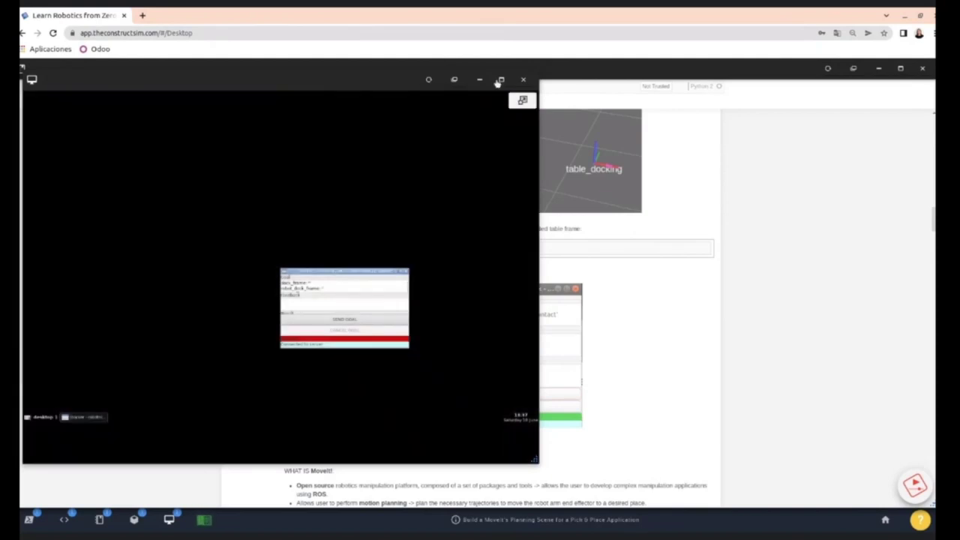
left_click(501, 80)
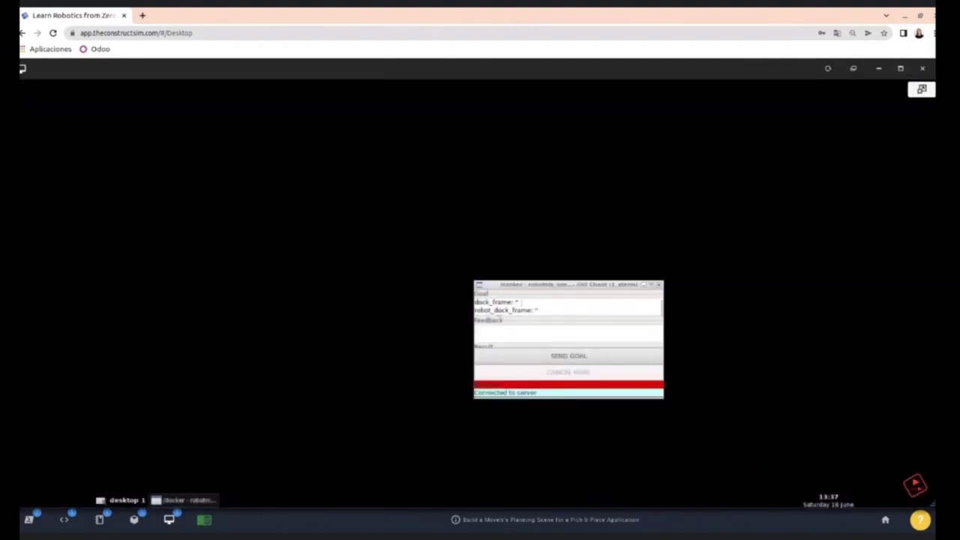
Step: Set the goal's dock_frame to 'table_docking' and robot_dock_frame to 'robot_base_docking_contact'
left_click(517, 301)
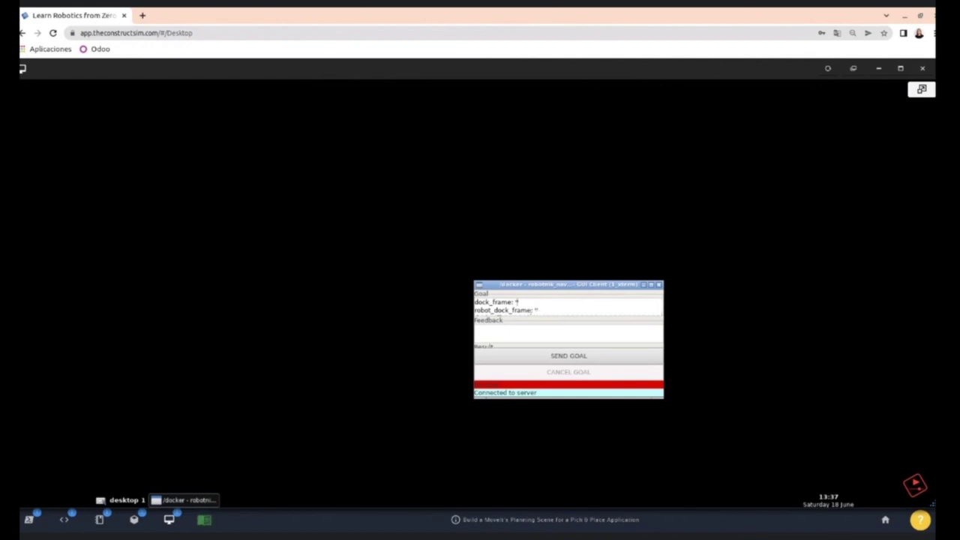
type("table")
type("_docking")
type("robot_")
type("base_doc")
type("king_cont")
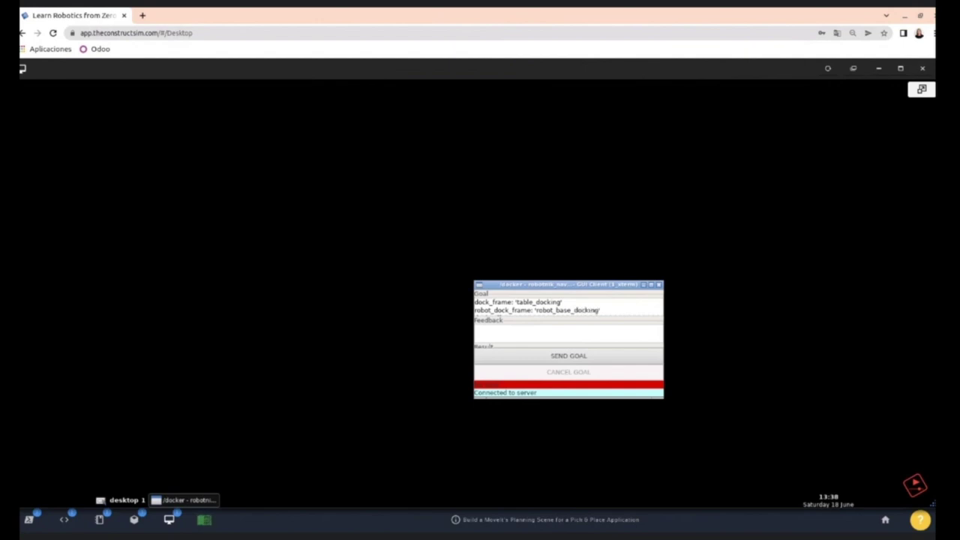
type("rol")
key("BackSpace")
key("BackSpace")
key("BackSpace")
key("BackSpace")
key("BackSpace")
key("BackSpace")
key("BackSpace")
key("BackSpace")
type("_contact")
Step: Send the docking goal and check the robot's movement in the Gazebo simulation before returning to the notebook
left_click(593, 356)
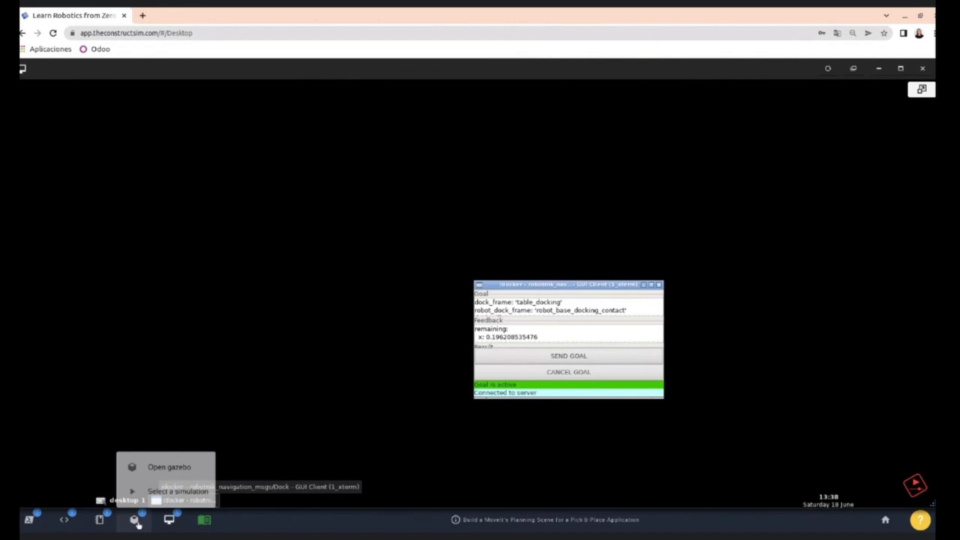
left_click(135, 520)
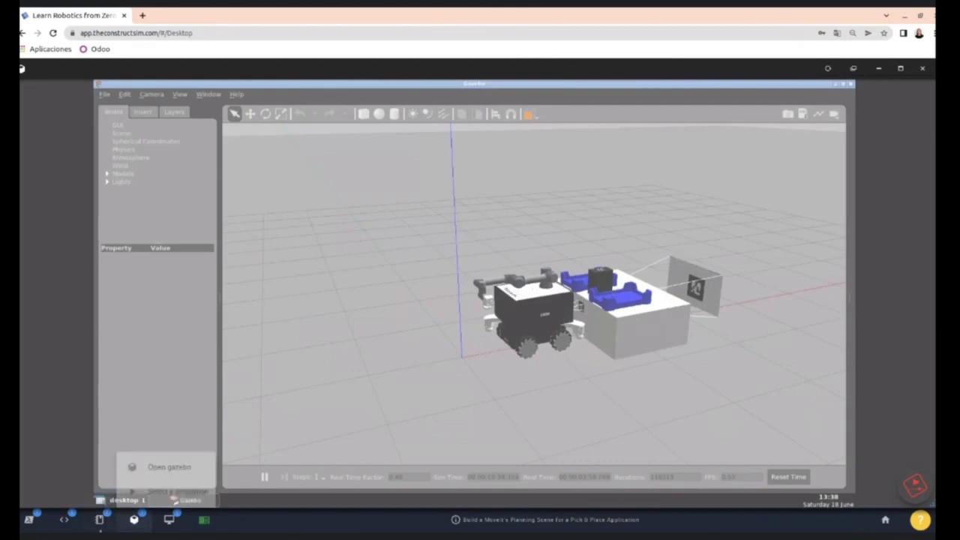
left_click(99, 520)
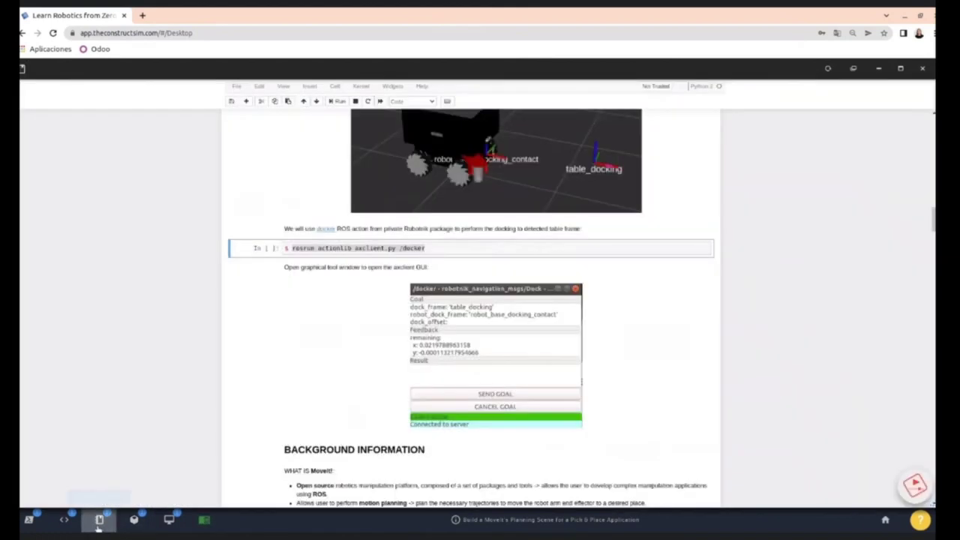
Step: Read the notebook's background information on MoveIt and its planning scene, including the illustration of the robot and workbench
scroll(471, 299, "down", 5)
scroll(471, 300, "up", 1)
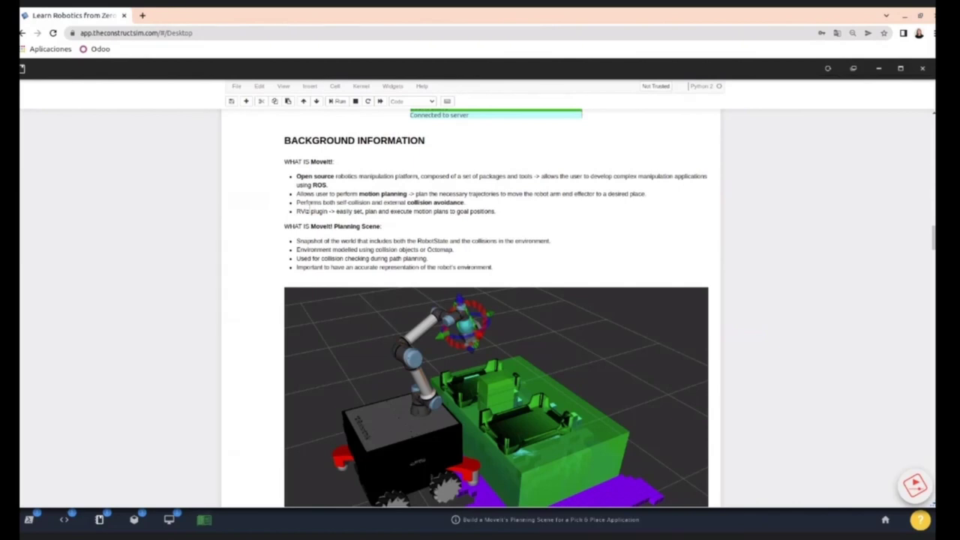
scroll(444, 200, "down", 1)
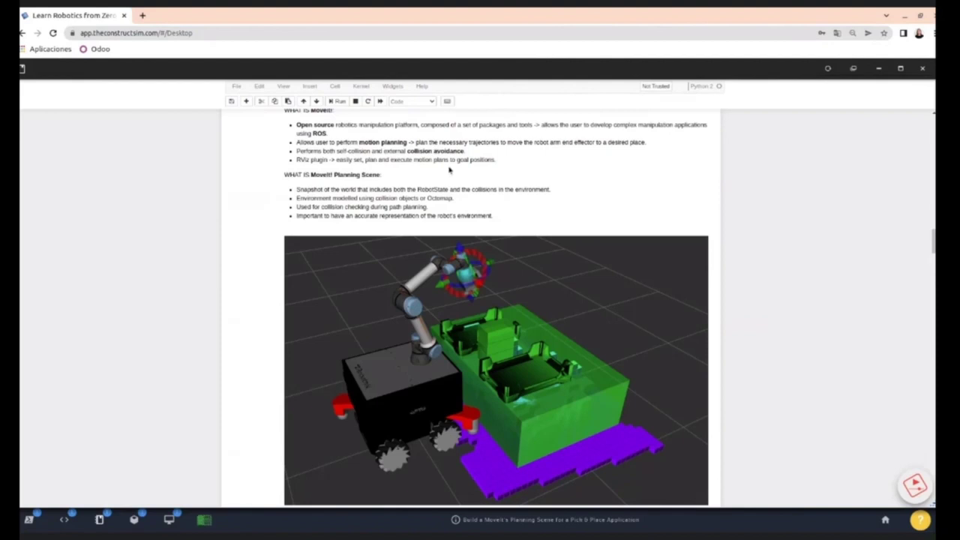
scroll(448, 167, "down", 2)
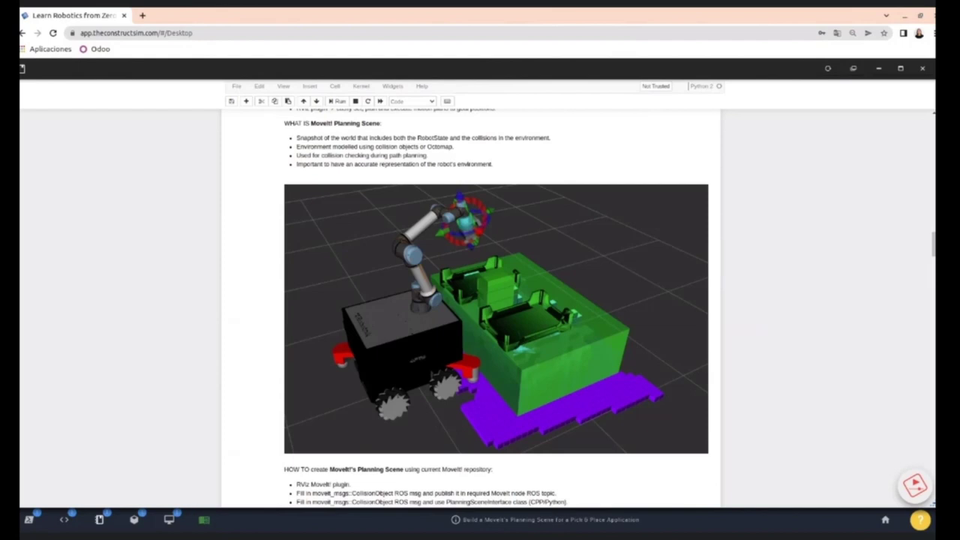
scroll(576, 318, "down", 3)
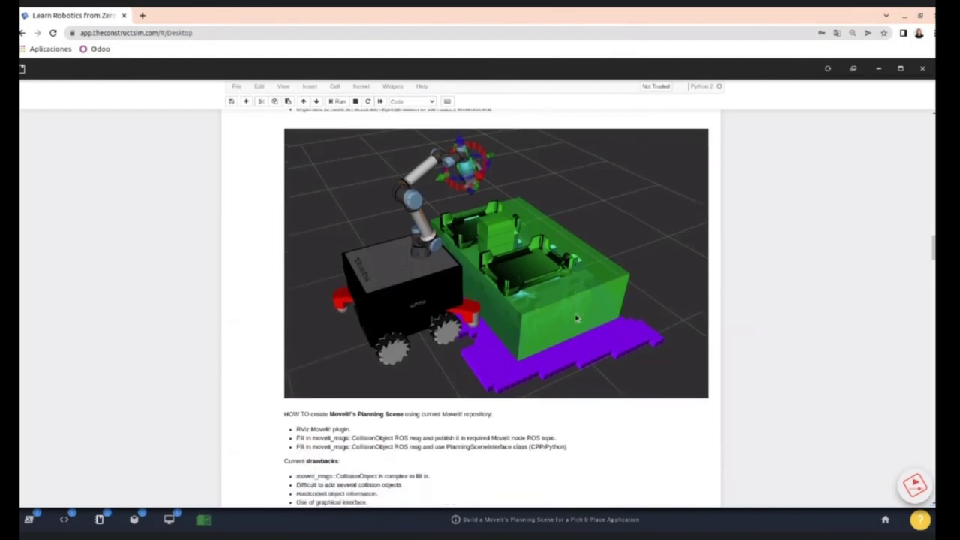
scroll(576, 318, "down", 1)
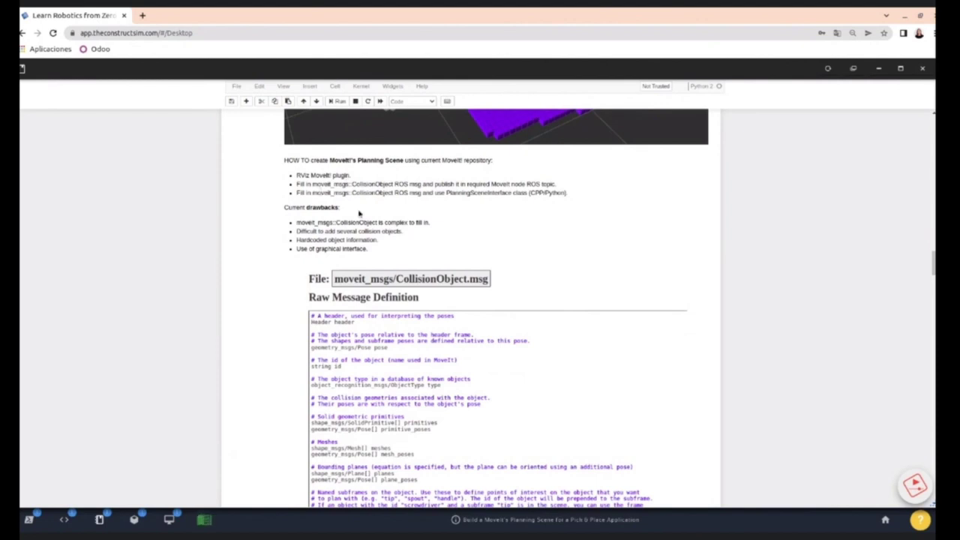
Step: Examine the ways to create a planning scene, their current drawbacks and the moveit_msgs/CollisionObject.msg definition
scroll(358, 214, "down", 1)
scroll(390, 235, "down", 3)
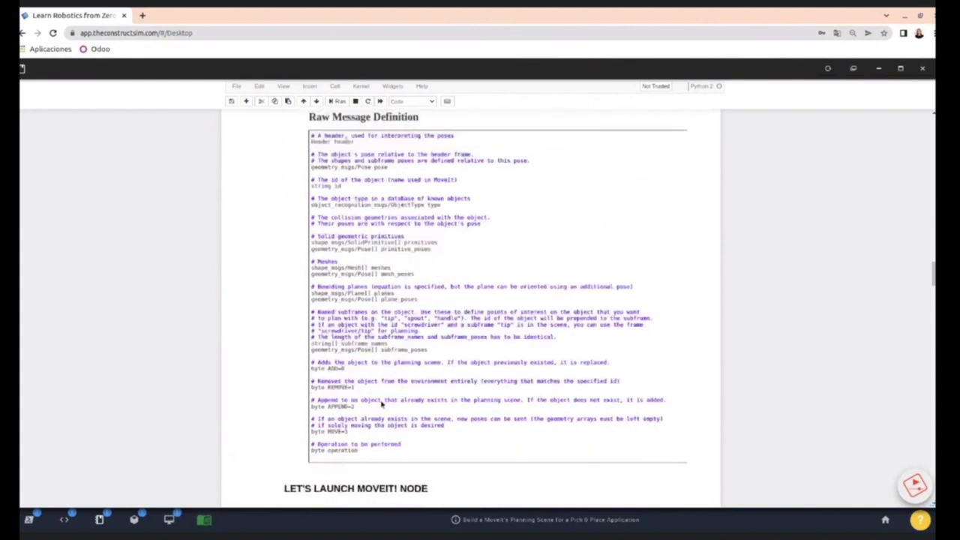
scroll(396, 237, "up", 1)
scroll(396, 237, "up", 3)
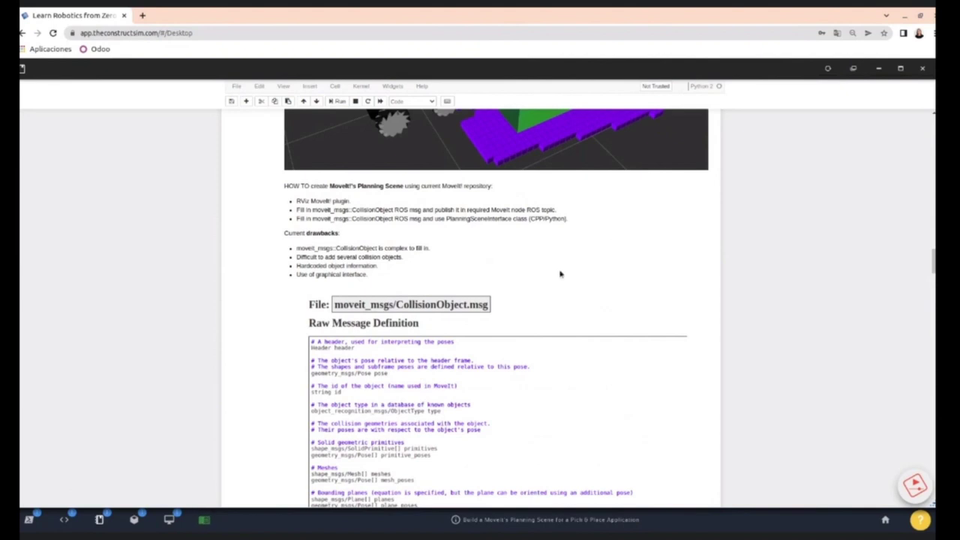
scroll(560, 273, "down", 1)
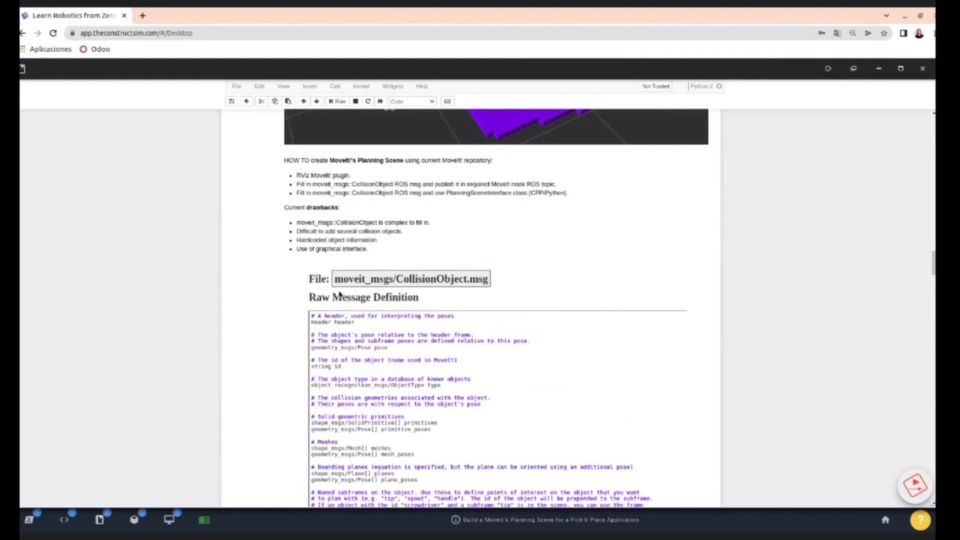
scroll(429, 403, "down", 1)
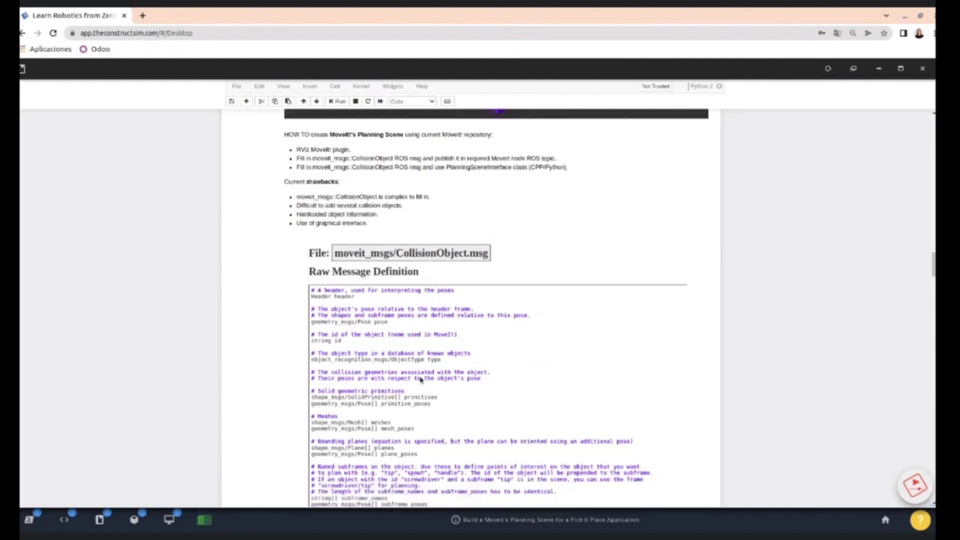
scroll(420, 378, "down", 5)
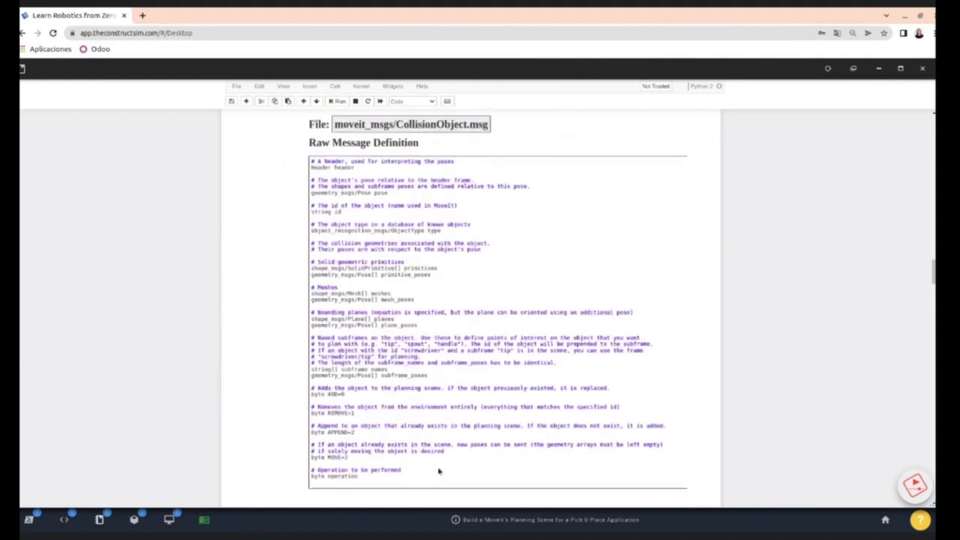
scroll(435, 459, "up", 5)
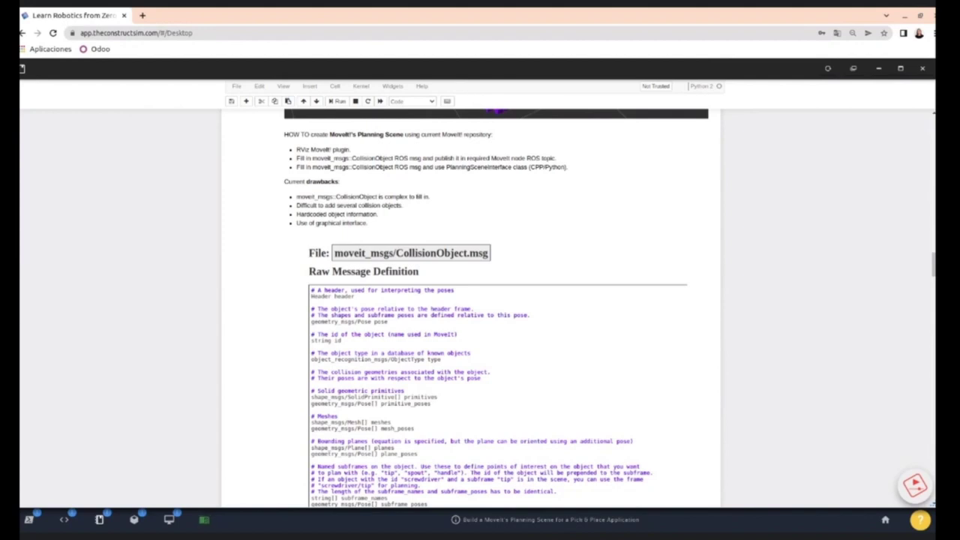
scroll(403, 237, "down", 1)
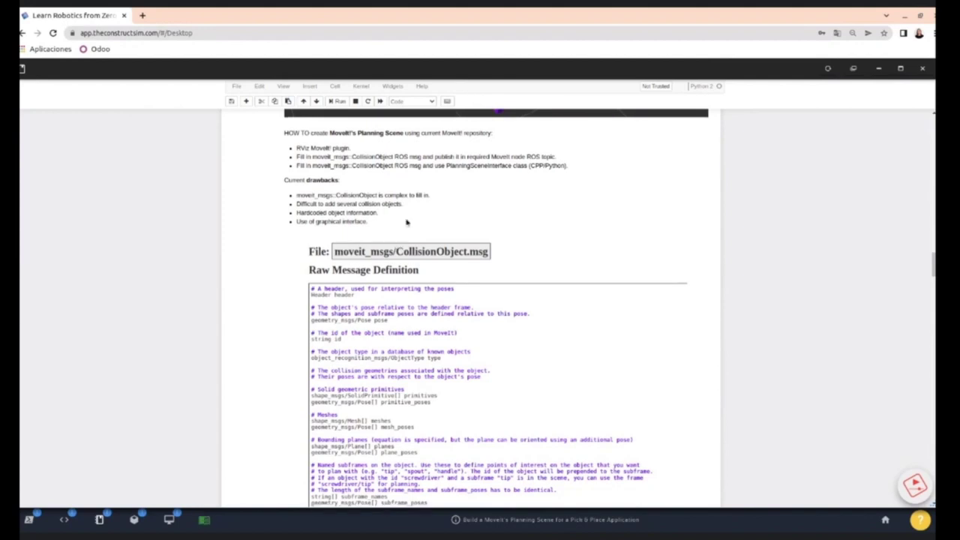
Step: Copy the notebook command that launches the move_group node with component_sorting_moveit_config.launch, including its leading dollar sign
scroll(407, 222, "down", 10)
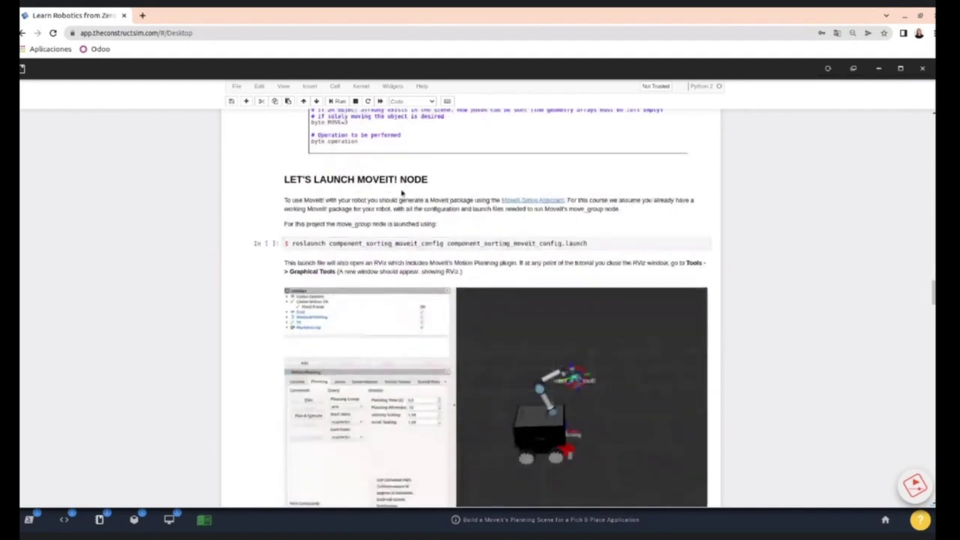
scroll(399, 194, "down", 1)
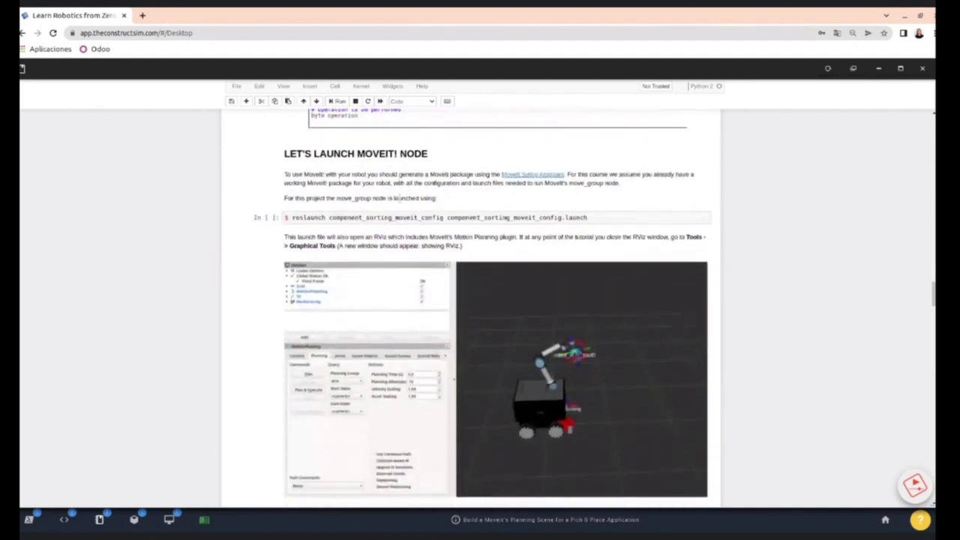
scroll(350, 190, "up", 6)
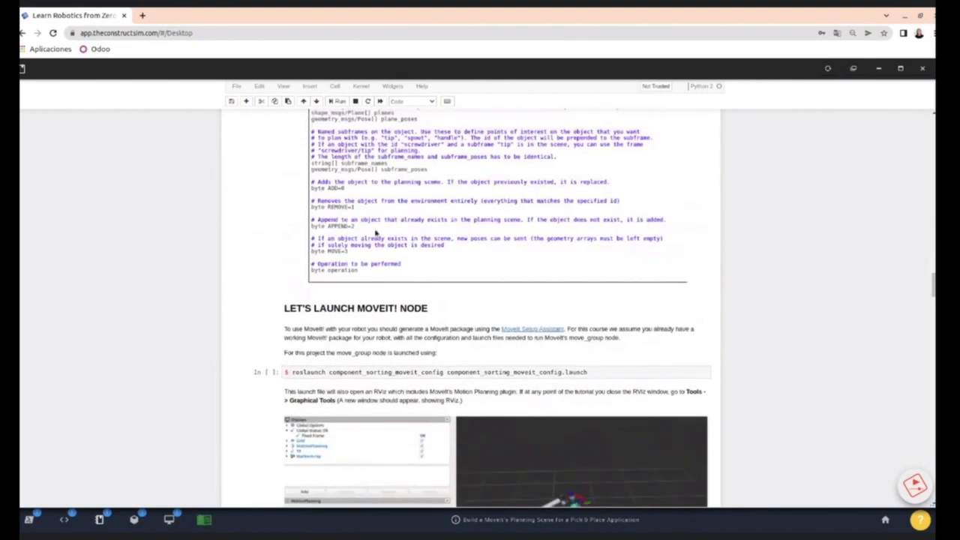
scroll(390, 285, "down", 4)
scroll(408, 288, "down", 1)
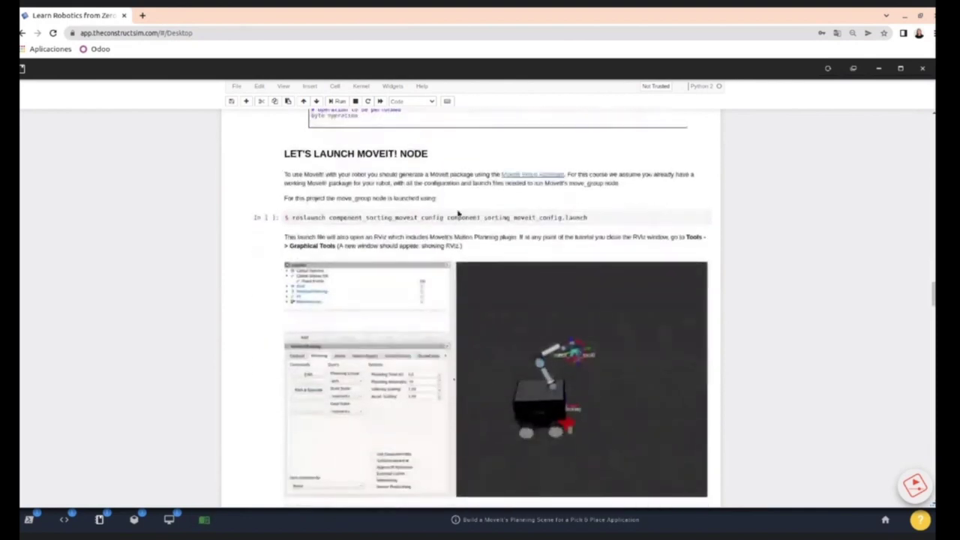
scroll(338, 193, "down", 1)
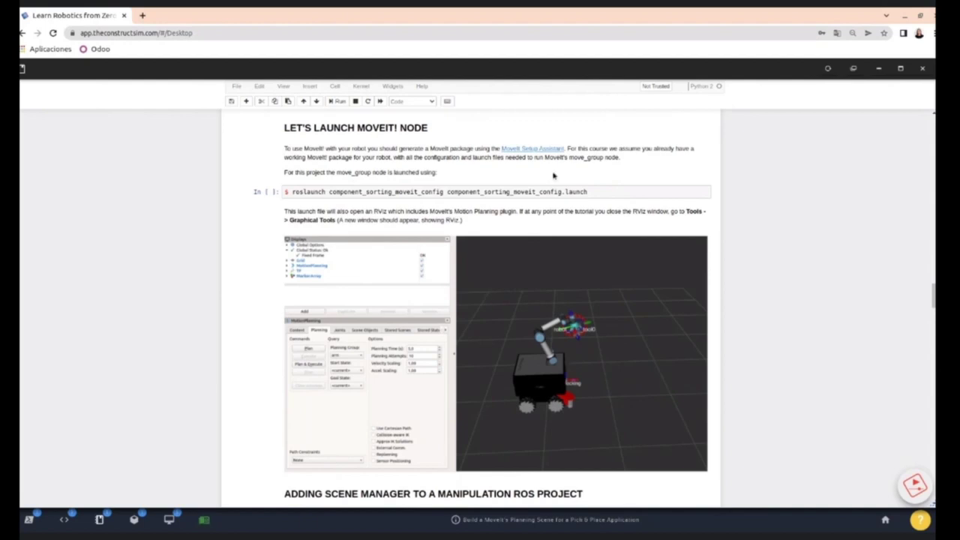
left_click(602, 191)
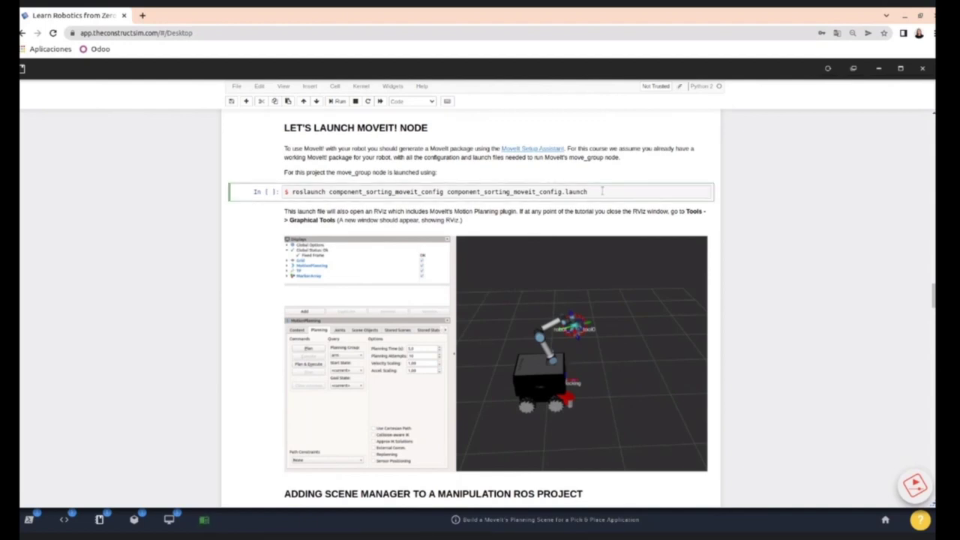
left_click_drag(592, 192, 285, 191)
key("ctrl+c")
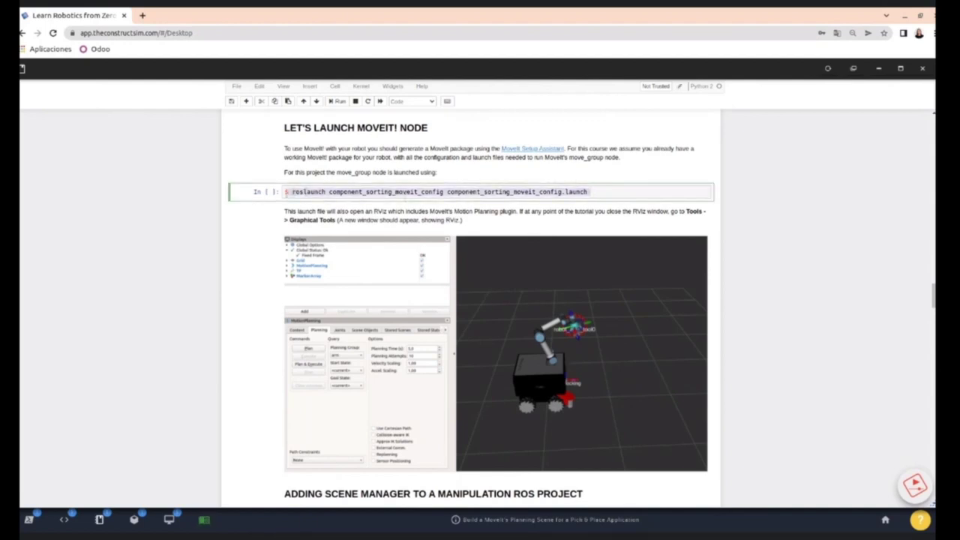
Step: Open a third shell and try to run the copied MoveIt launch command with its leading dollar sign
left_click(28, 519)
left_click(27, 488)
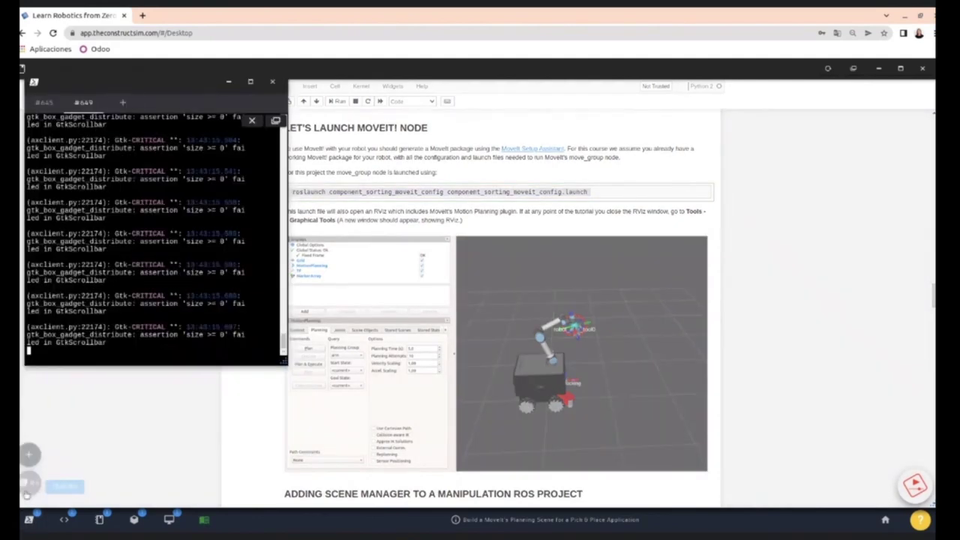
left_click(122, 102)
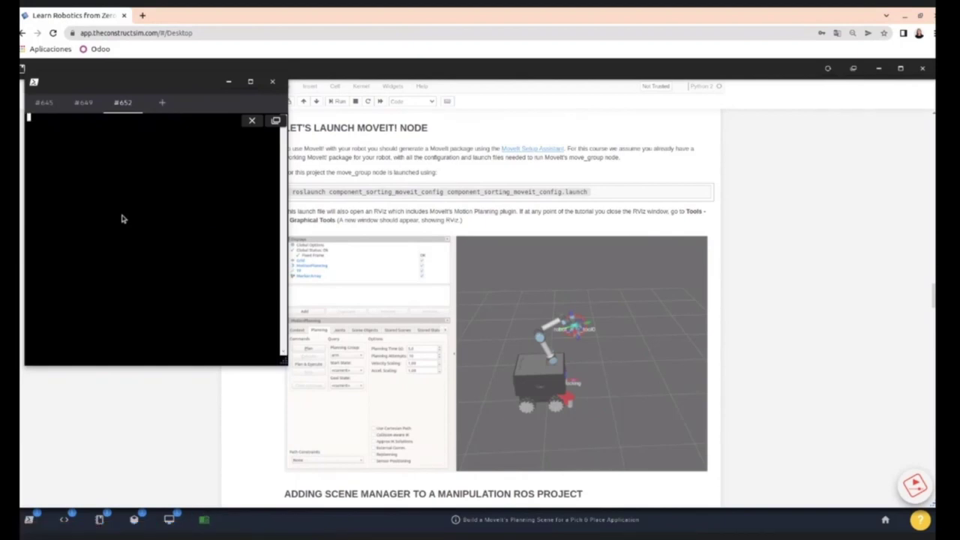
key("ctrl+shift+v")
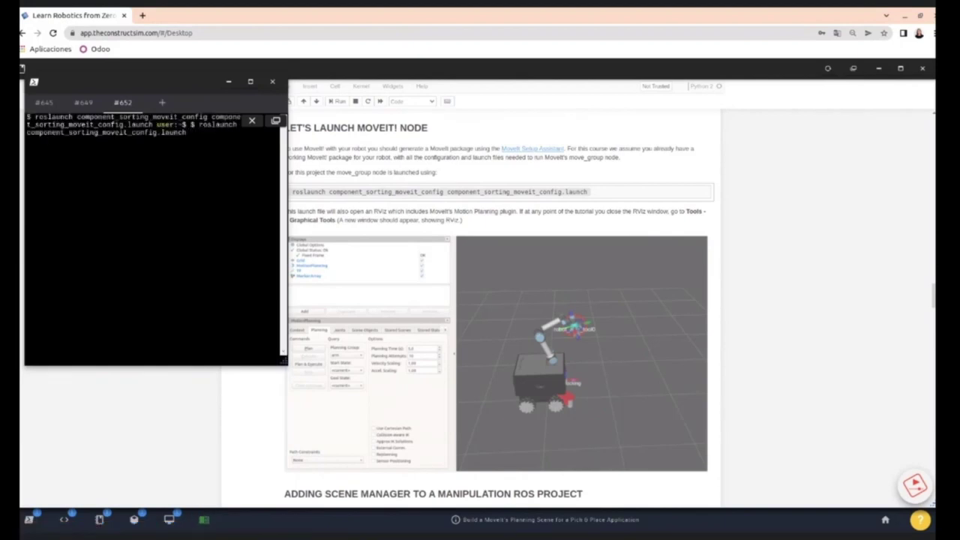
key("Return")
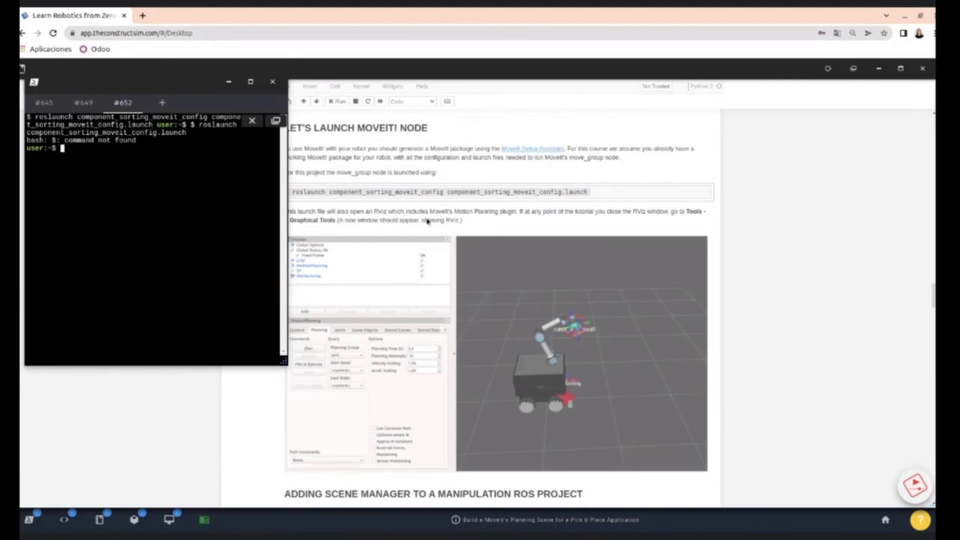
left_click(427, 220)
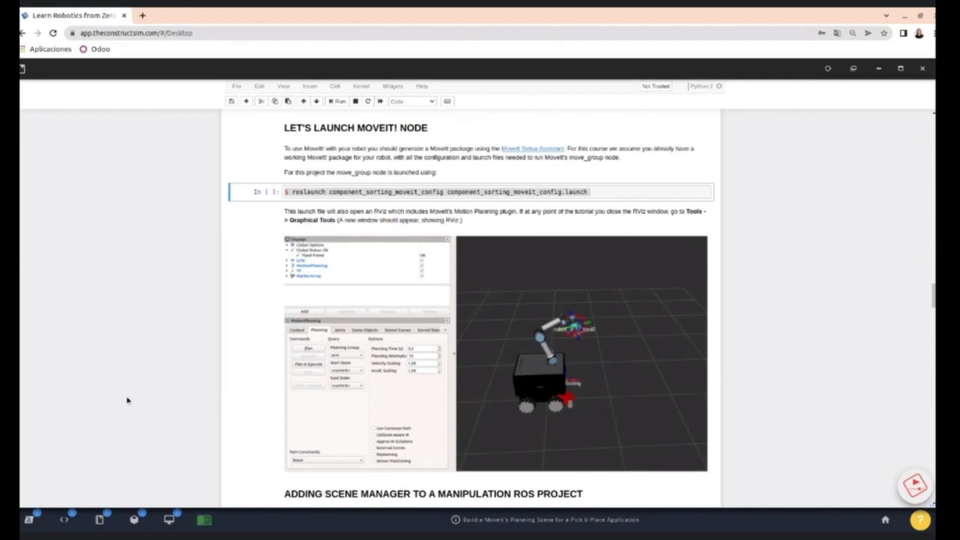
Step: Paste the command again in the third shell, remove its leading dollar sign and run "roslaunch component_sorting_moveit_config component_sorting_moveit_config.launch"
mouse_move(24, 518)
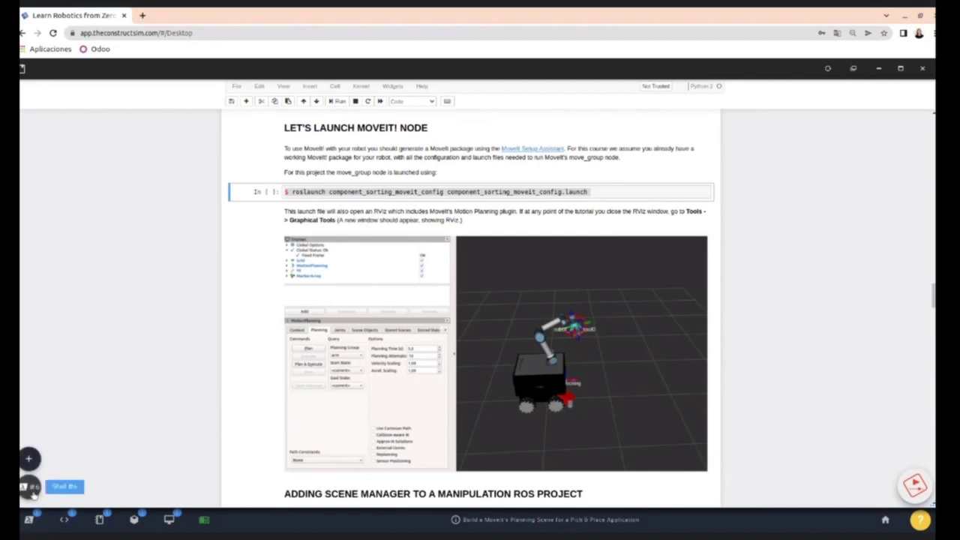
left_click(31, 486)
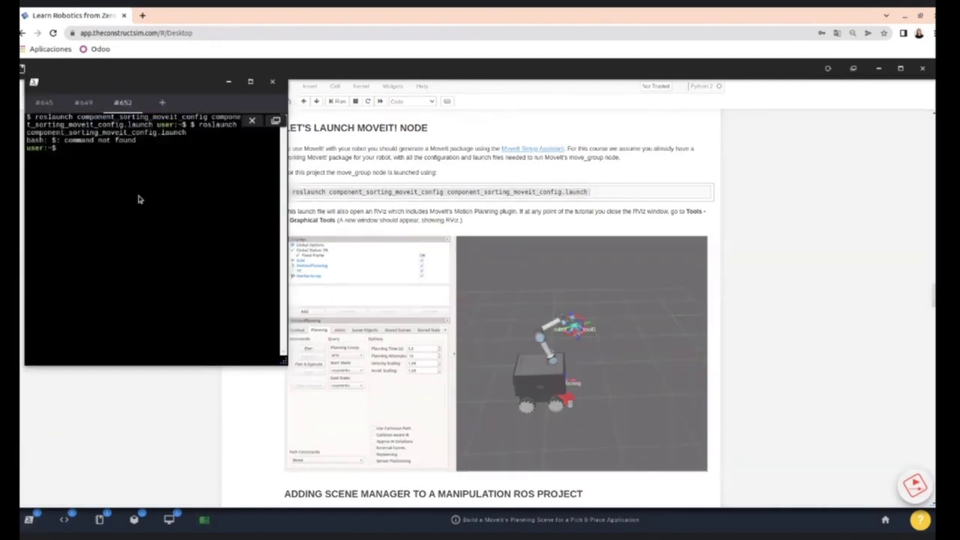
key("ctrl+shift+v")
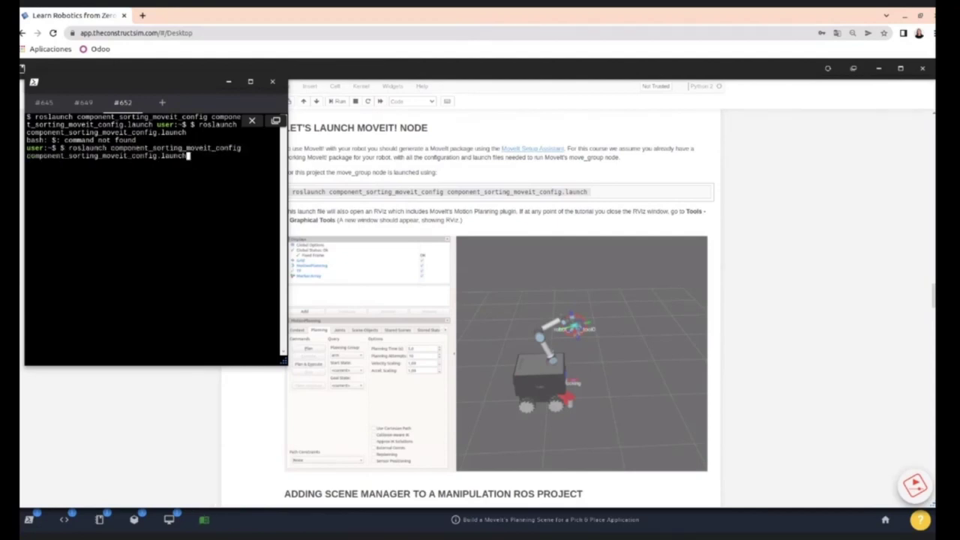
key("Left")
key("Left")
key("Left")
key("Left")
key("Left")
key("Left")
key("Left")
key("Left")
key("Left")
key("Left")
key("Left")
key("Left")
key("Left")
key("Left")
key("Left")
key("Left")
key("Left")
key("Left")
key("Left")
key("Left")
key("Left")
key("Left")
key("Left")
key("Left")
key("Left")
key("Left")
key("Left")
key("Left")
key("Left")
key("Left")
key("Left")
key("Left")
key("Left")
key("Left")
key("Left")
key("Left")
key("Left")
key("Left")
key("Left")
key("Left")
key("BackSpace")
key("BackSpace")
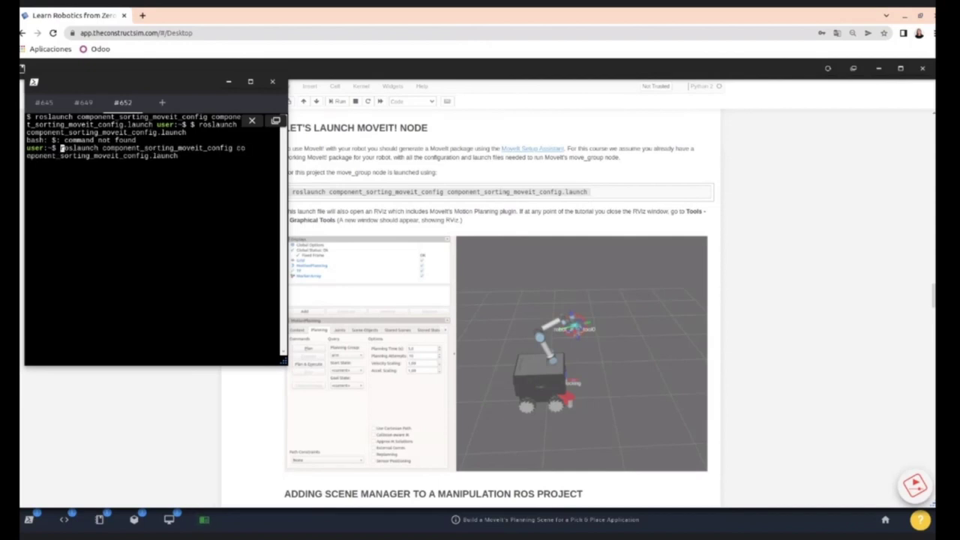
key("Return")
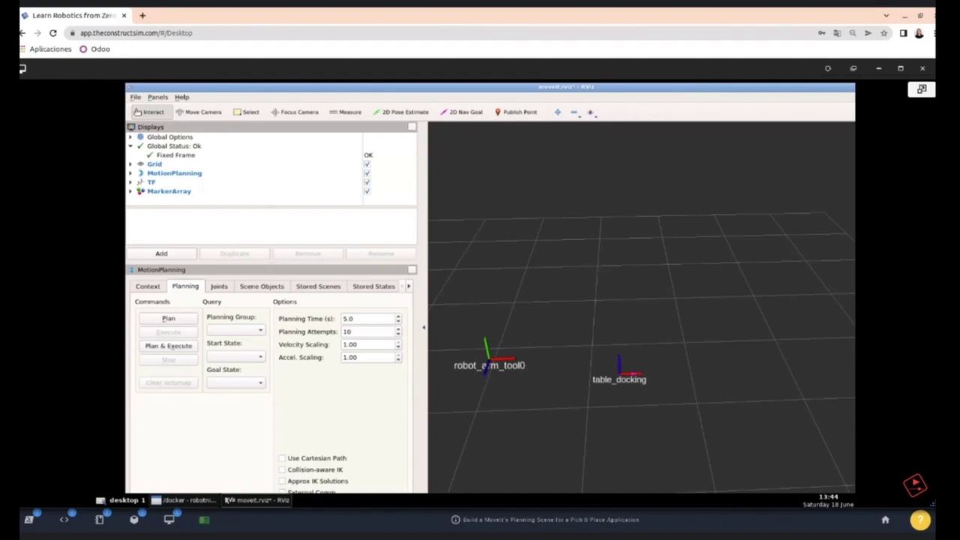
Step: Maximize the RViz window and set the arm's motion planning start state to <previous>, then back to <current>
double_click(642, 89)
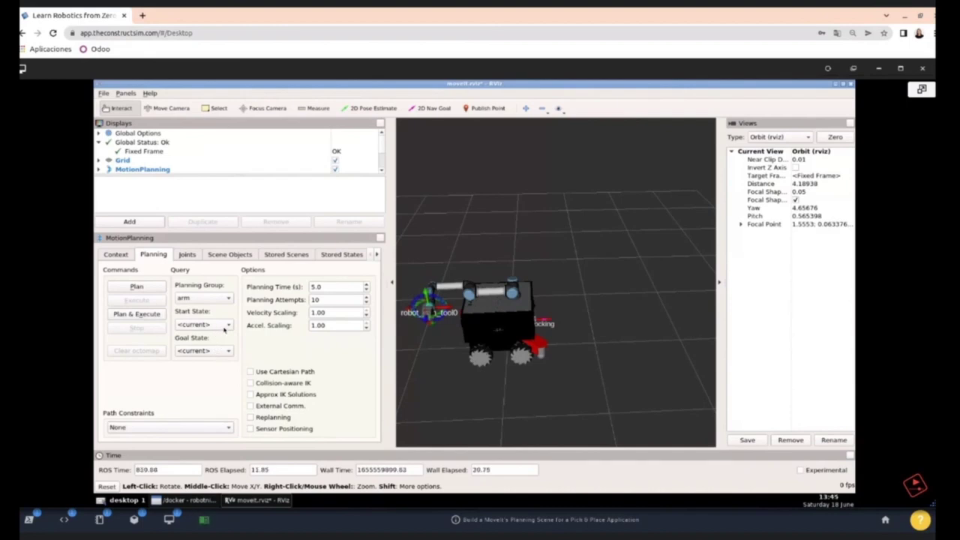
left_click(207, 326)
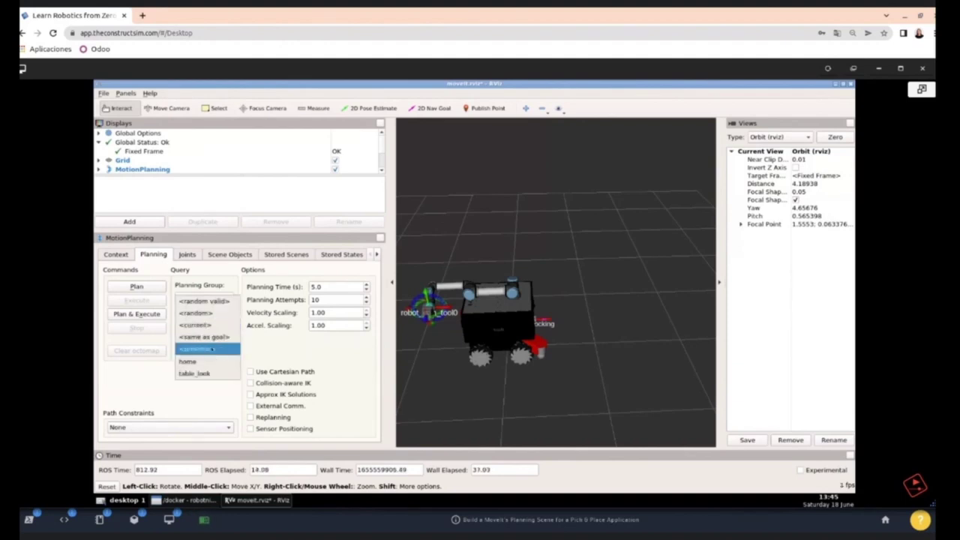
left_click(220, 349)
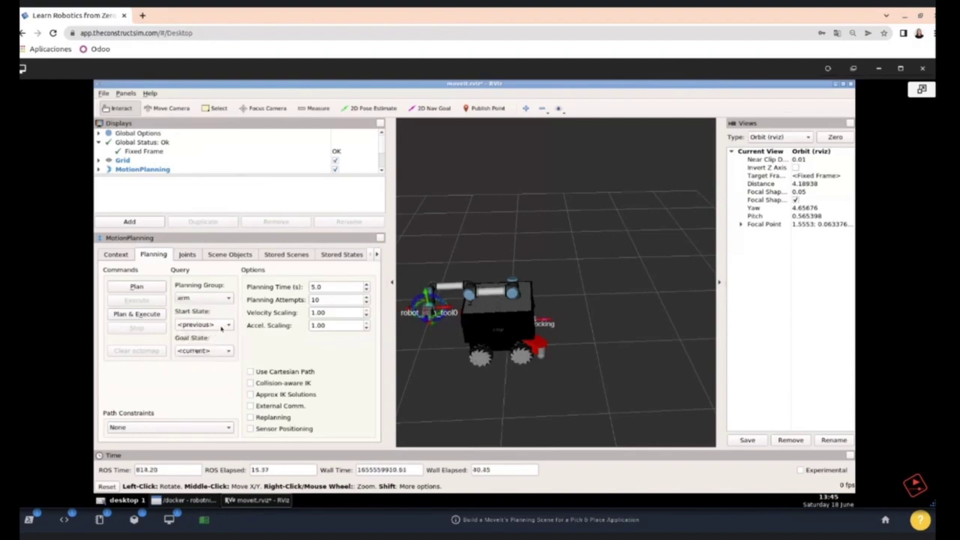
left_click(213, 327)
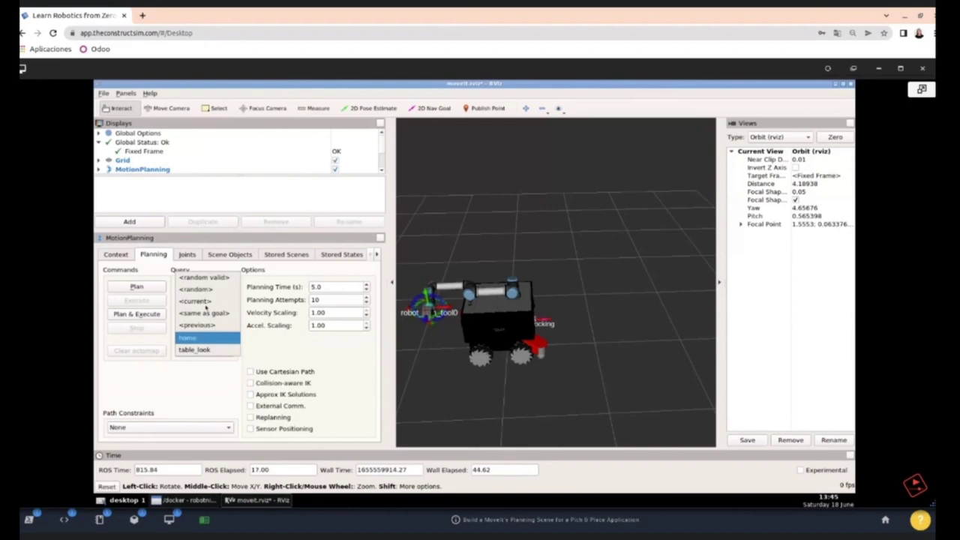
left_click(204, 303)
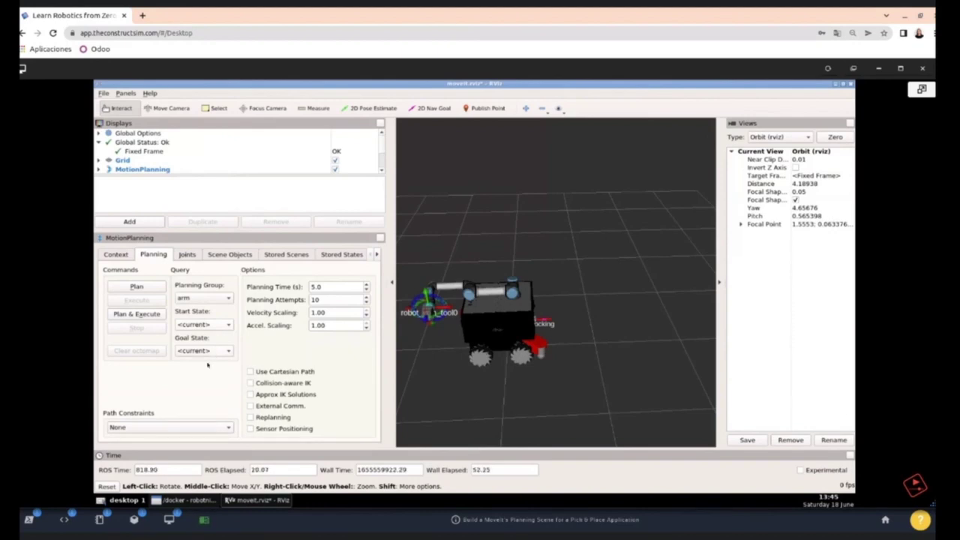
Step: Set the arm's goal state to home, plan and execute the motion, and check the arm's movement in Gazebo before returning to RViz
left_click(204, 350)
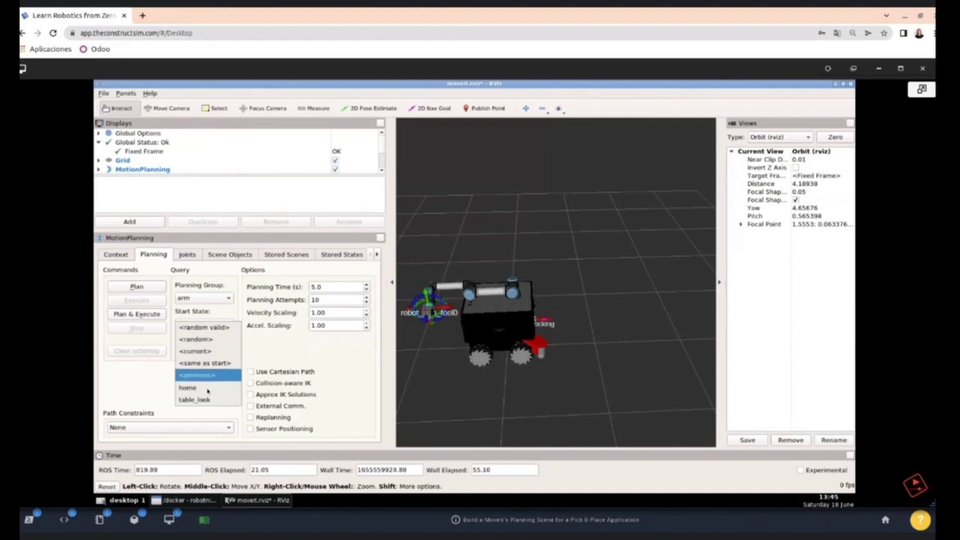
left_click(189, 388)
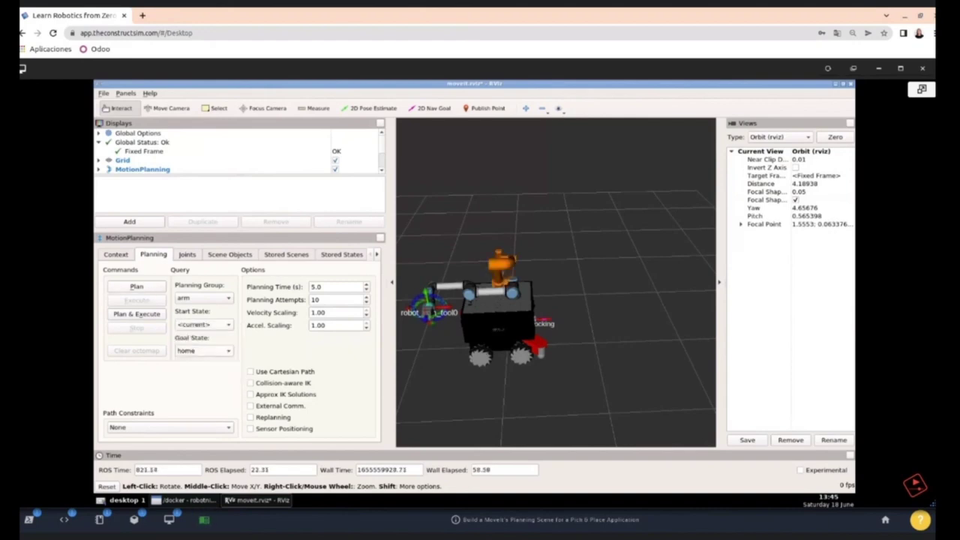
left_click(148, 290)
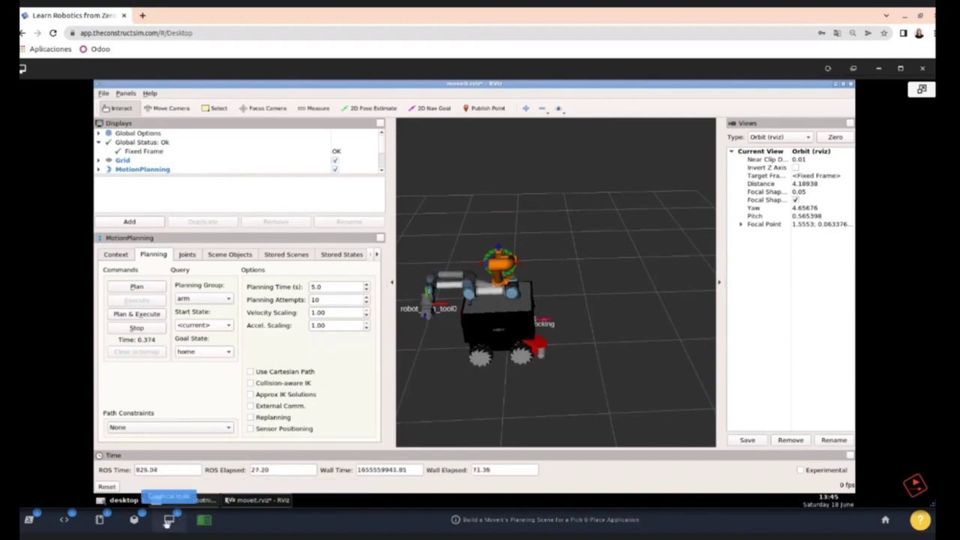
left_click(135, 523)
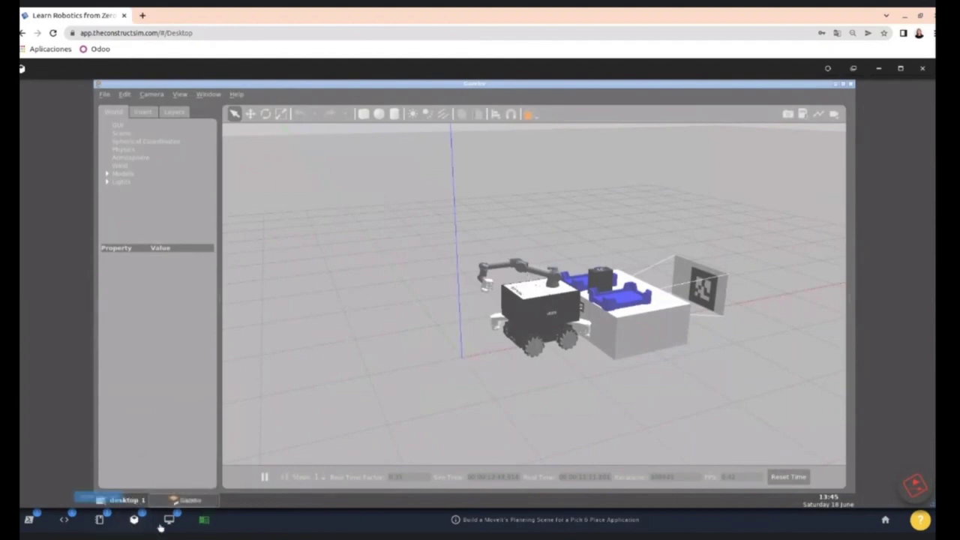
left_click(166, 521)
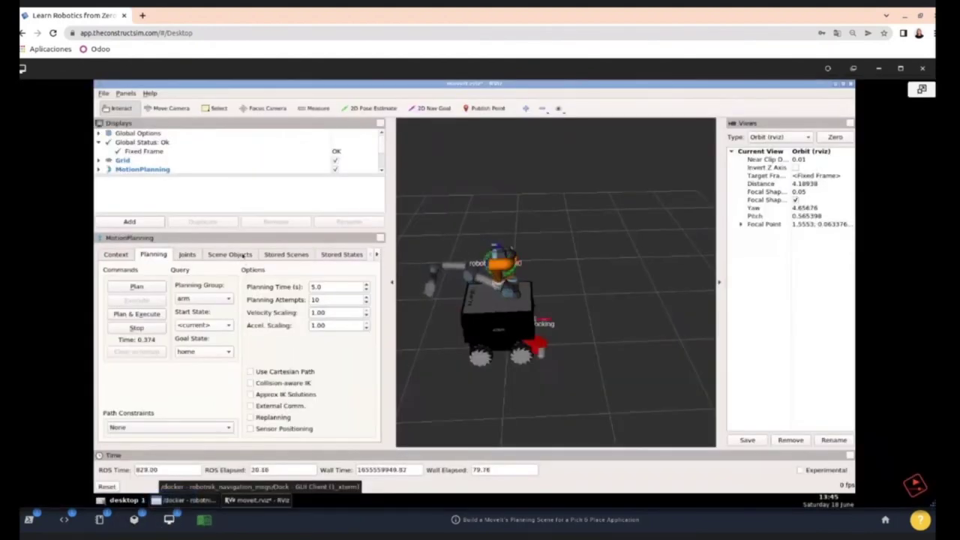
Step: Examine the scene object settings and the shape types available for adding collision objects, keeping Box selected
left_click(230, 255)
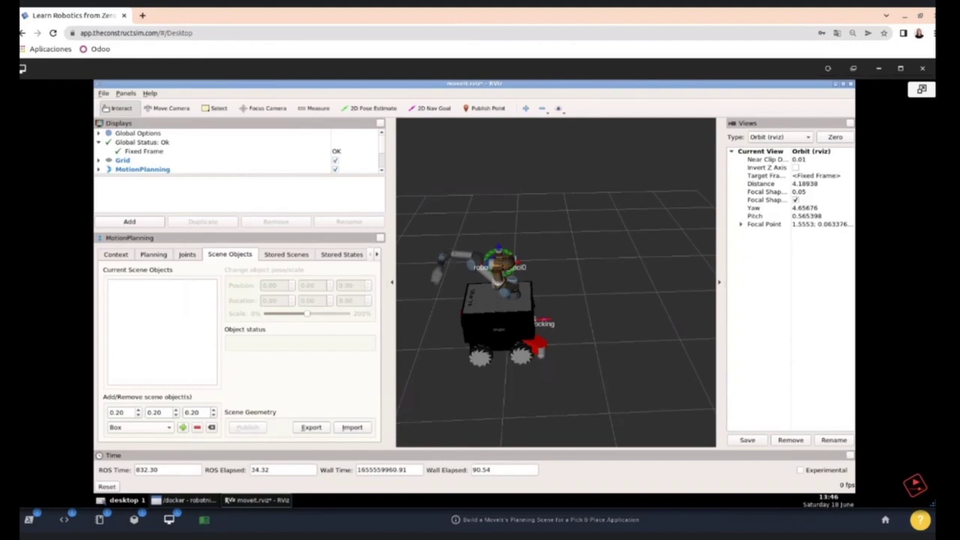
left_click(139, 427)
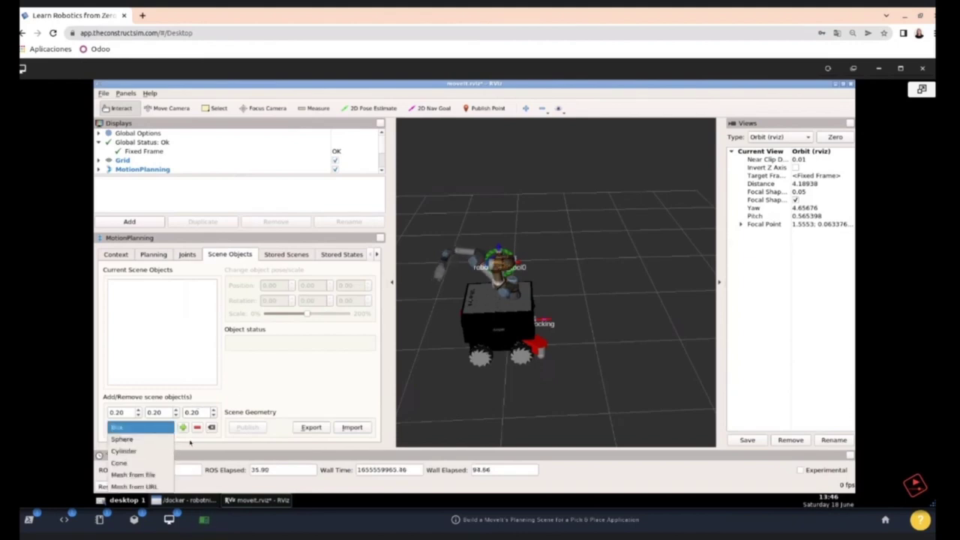
left_click(184, 428)
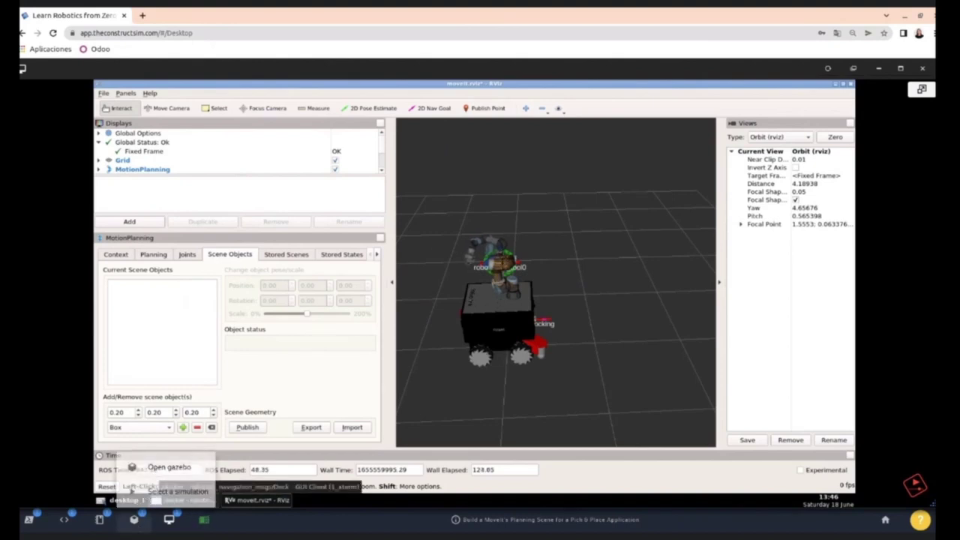
Step: Return to the notebook and read the Scene Manager introduction, its advantages and the example planning scene image
left_click(97, 519)
scroll(404, 262, "down", 2)
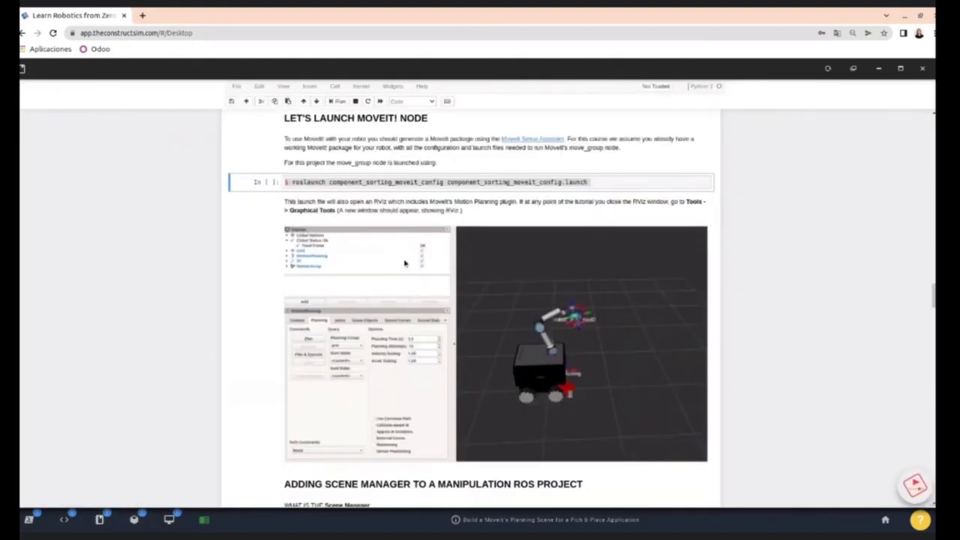
scroll(404, 262, "down", 5)
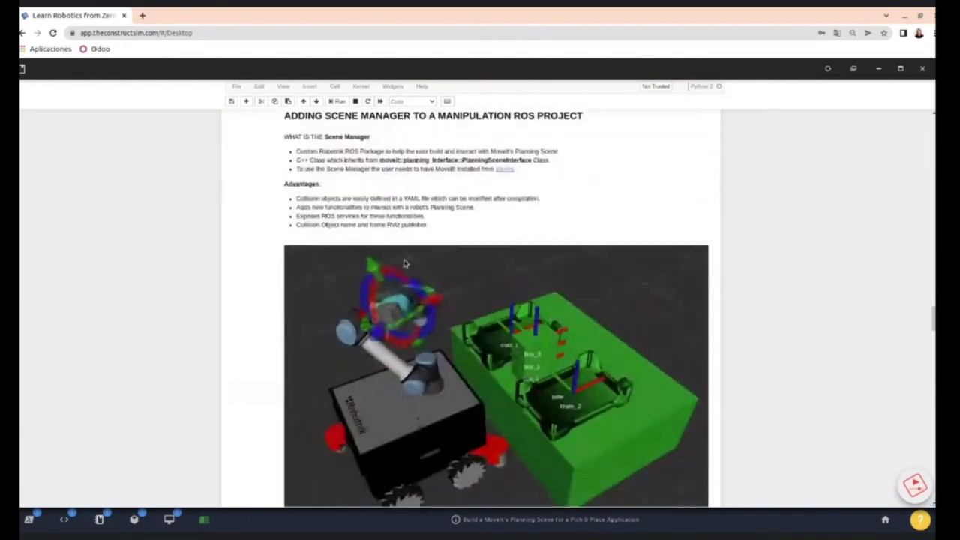
scroll(404, 262, "up", 1)
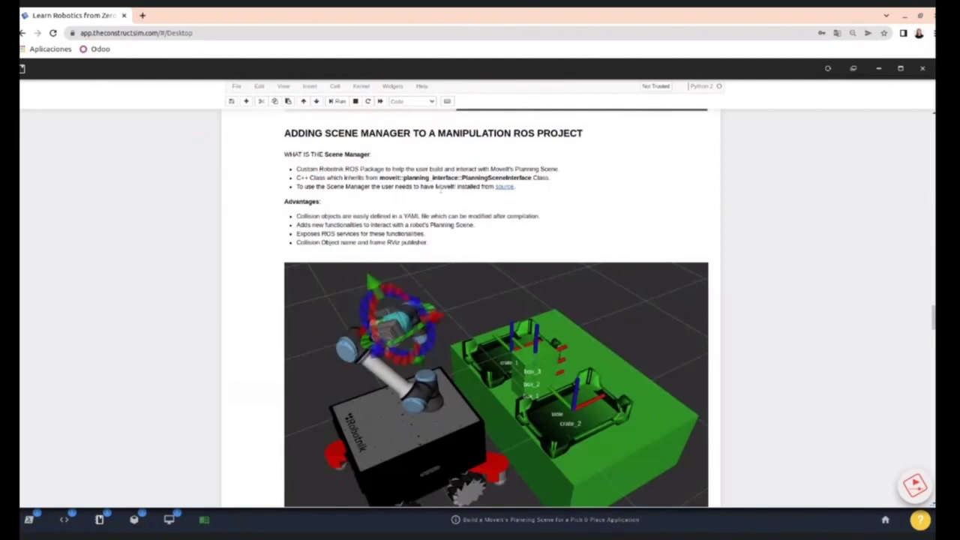
scroll(439, 189, "down", 1)
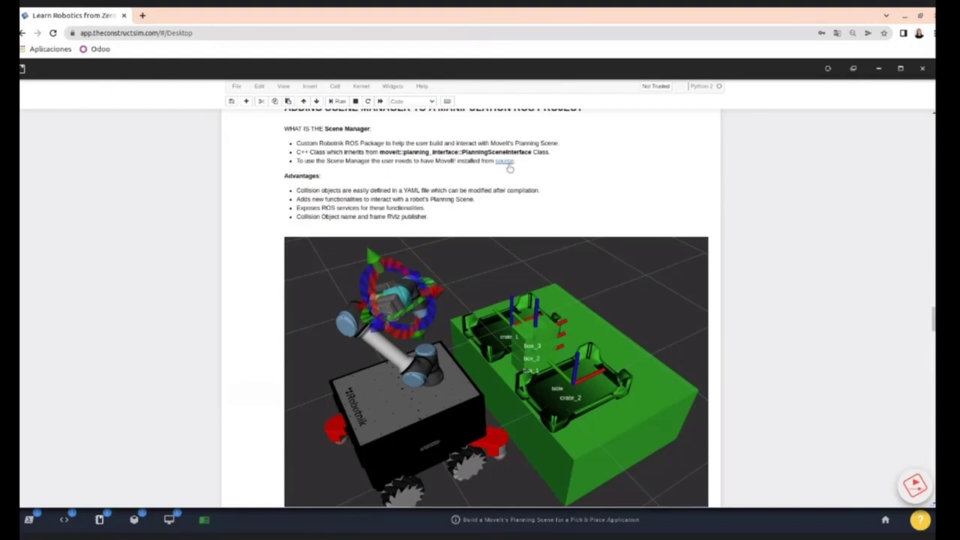
scroll(493, 202, "down", 1)
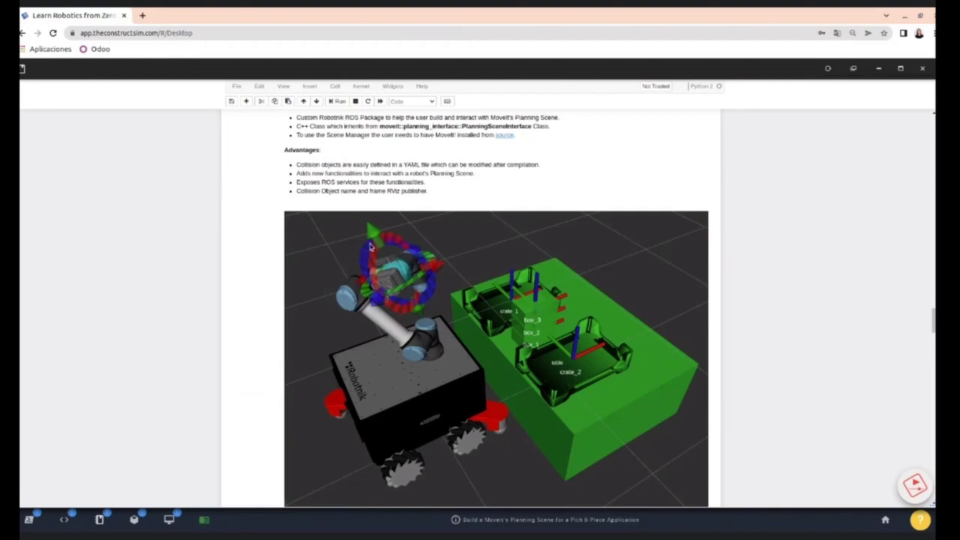
scroll(406, 260, "down", 1)
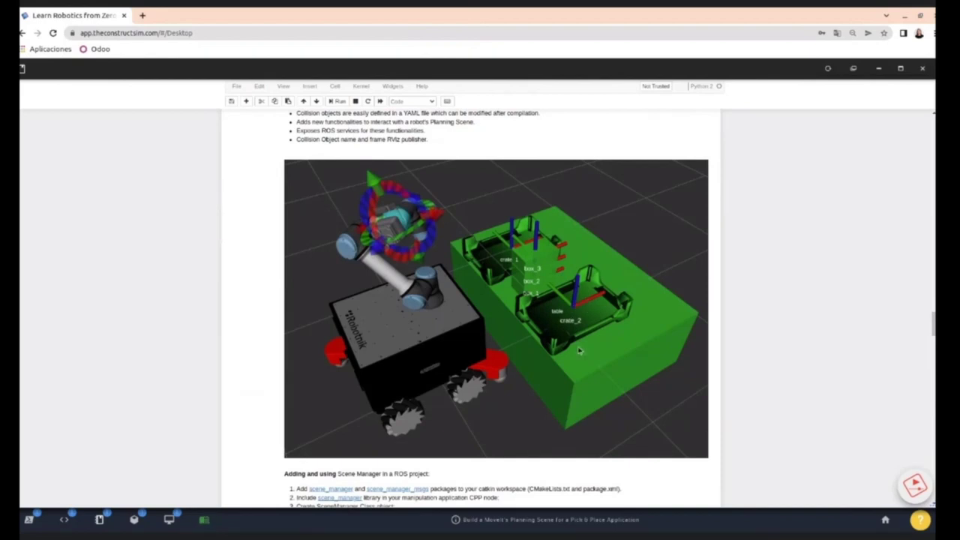
Step: Examine the instructions for adding Scene Manager to a ROS project, including the include line and the SceneManager object creation code
scroll(578, 350, "down", 5)
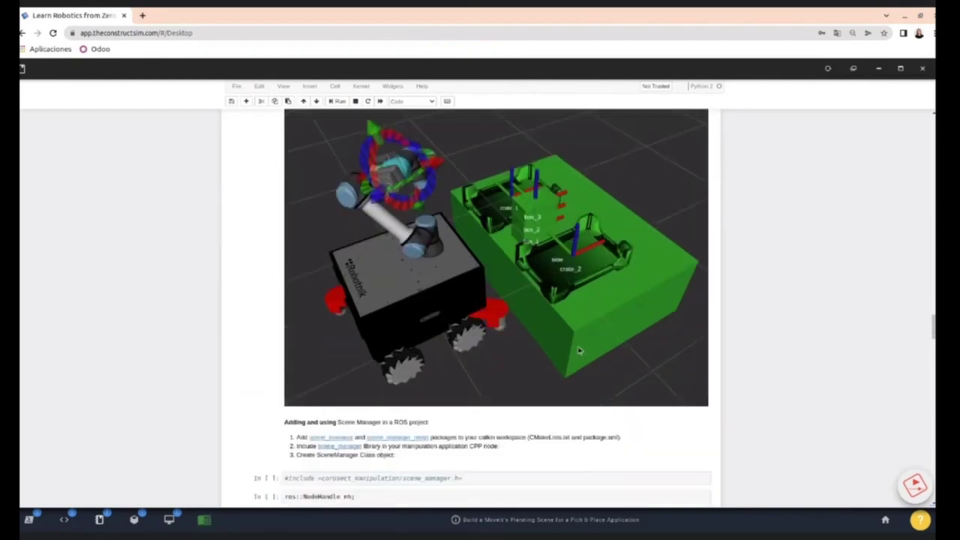
scroll(578, 350, "down", 2)
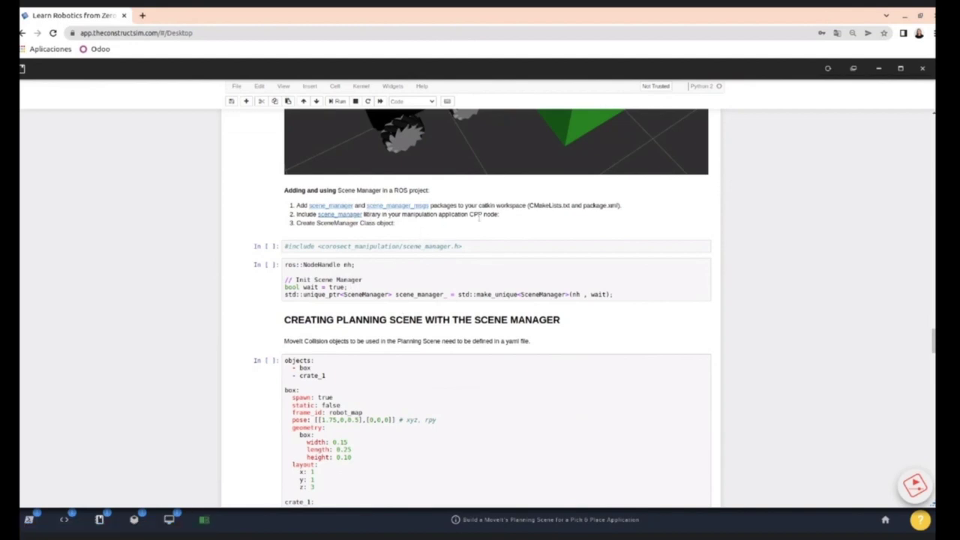
left_click(482, 246)
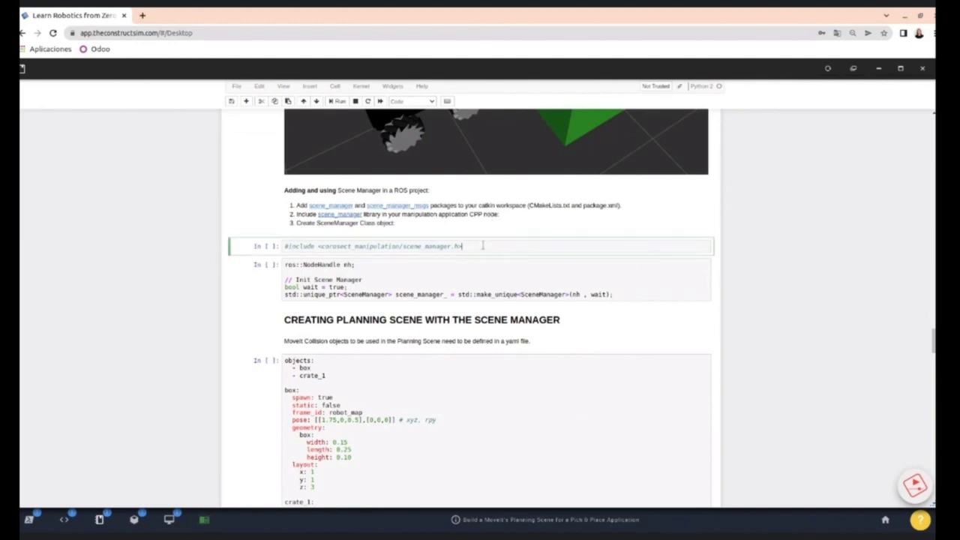
left_click(622, 295)
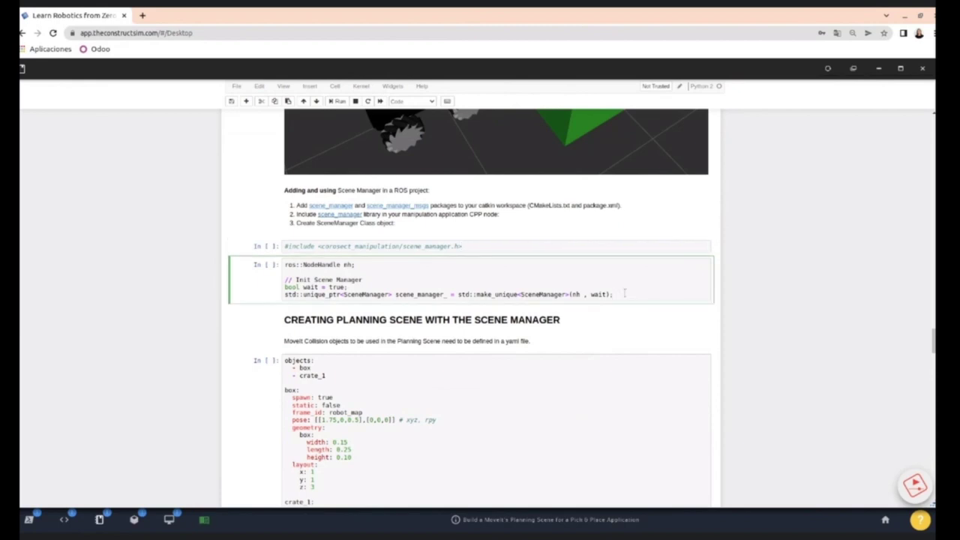
left_click_drag(623, 293, 523, 318)
triple_click(611, 294)
left_click(633, 293)
Step: Examine the YAML example's objects list, the box's spawn and static flags, and the mesh path of crate_1
scroll(442, 330, "down", 3)
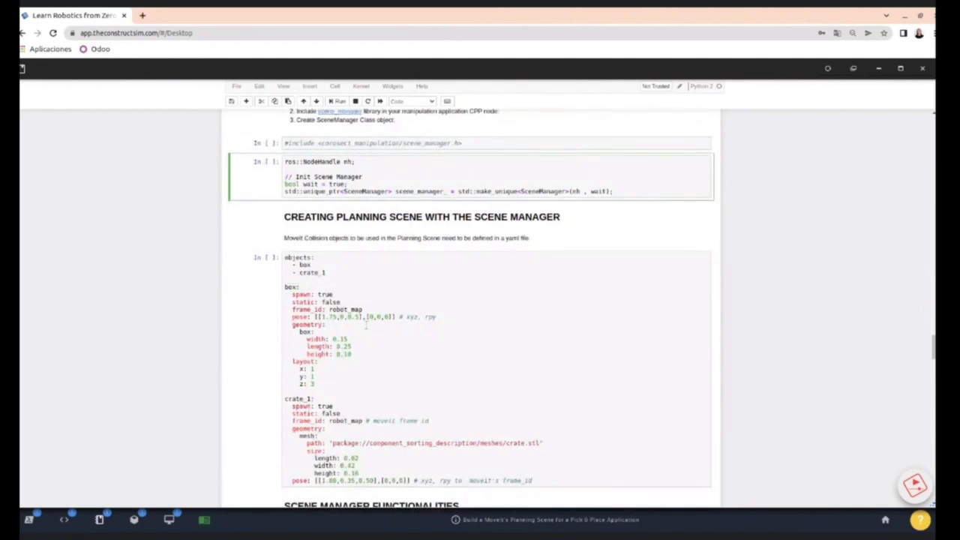
scroll(426, 298, "down", 1)
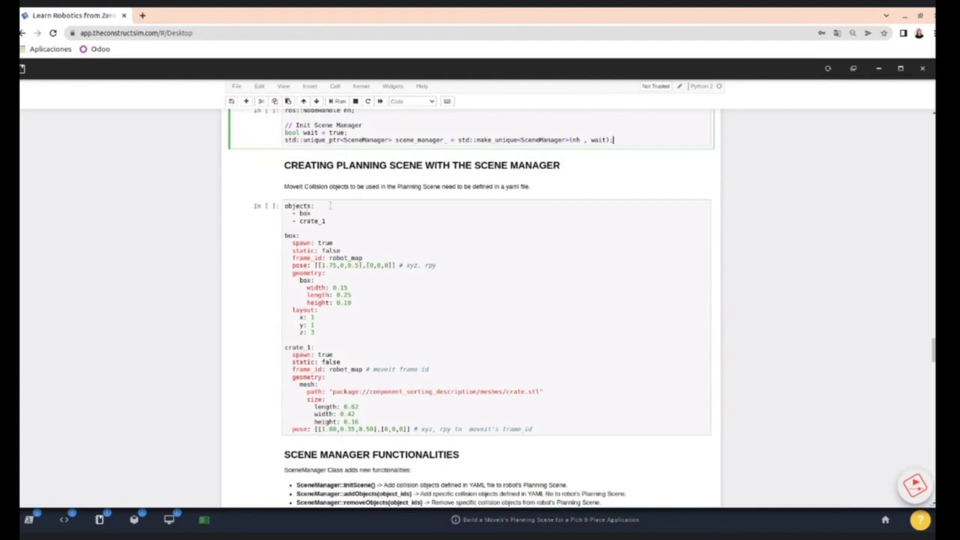
left_click(305, 205)
left_click_drag(314, 206, 285, 205)
left_click(368, 225)
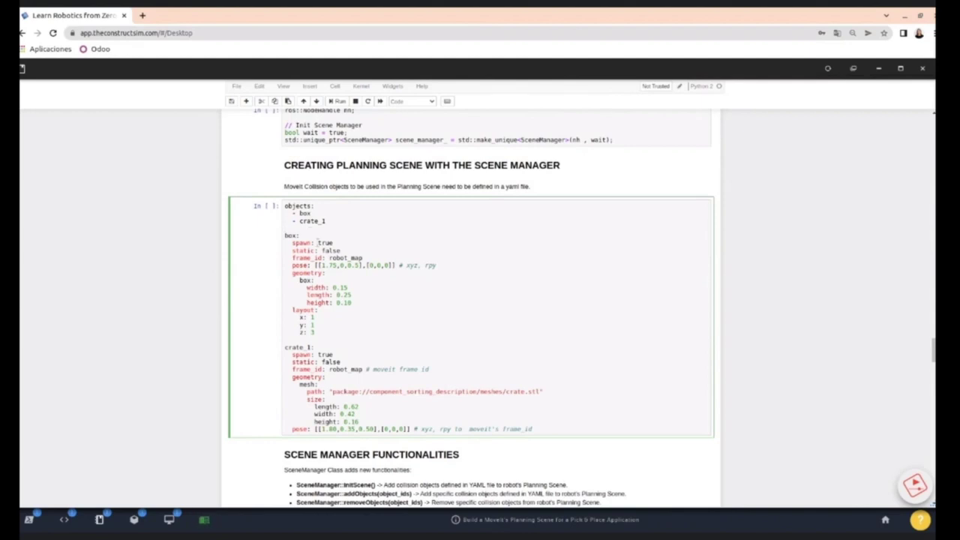
double_click(294, 242)
double_click(300, 250)
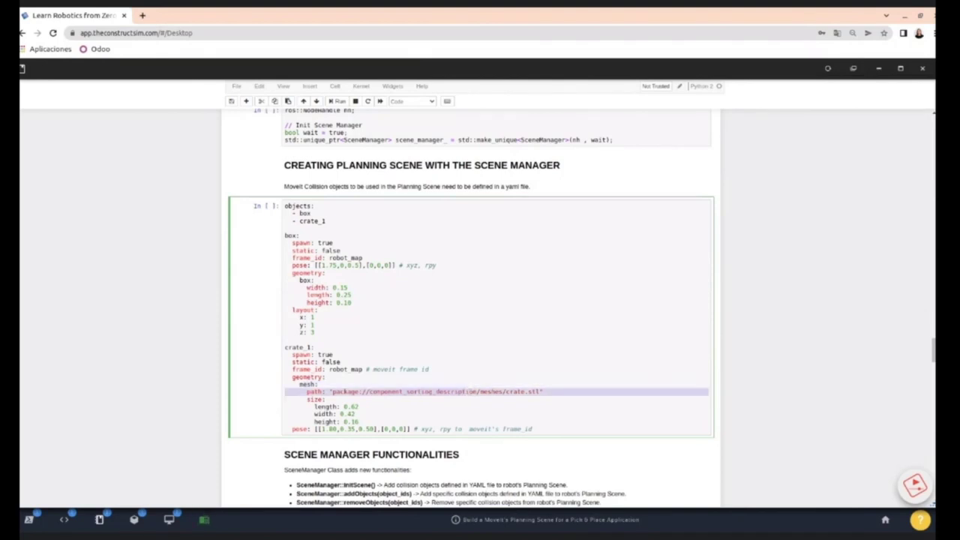
left_click(455, 365)
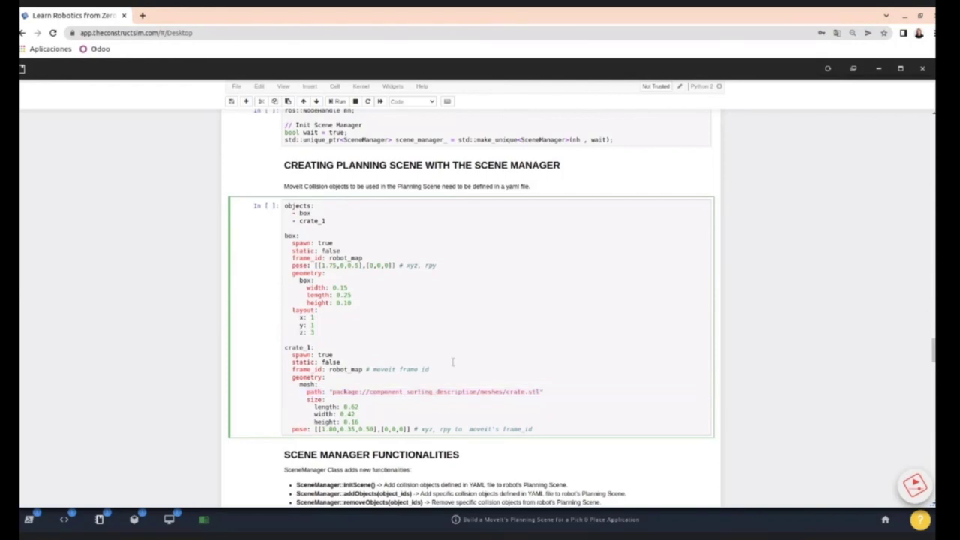
Step: Examine the box's geometry and its x, y, z layout entries in the YAML example
left_click_drag(285, 302, 307, 302)
double_click(302, 309)
left_click(390, 302)
left_click_drag(321, 333, 272, 315)
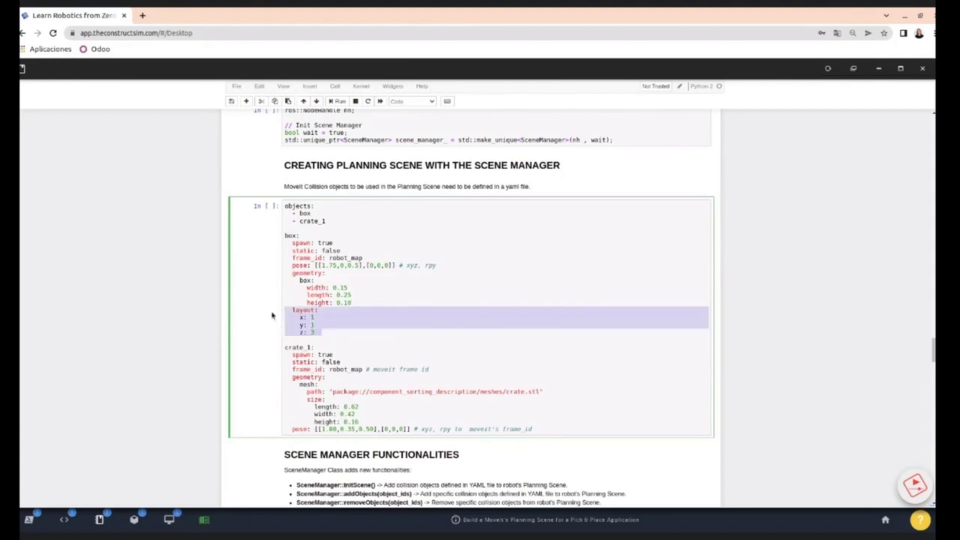
left_click(319, 317)
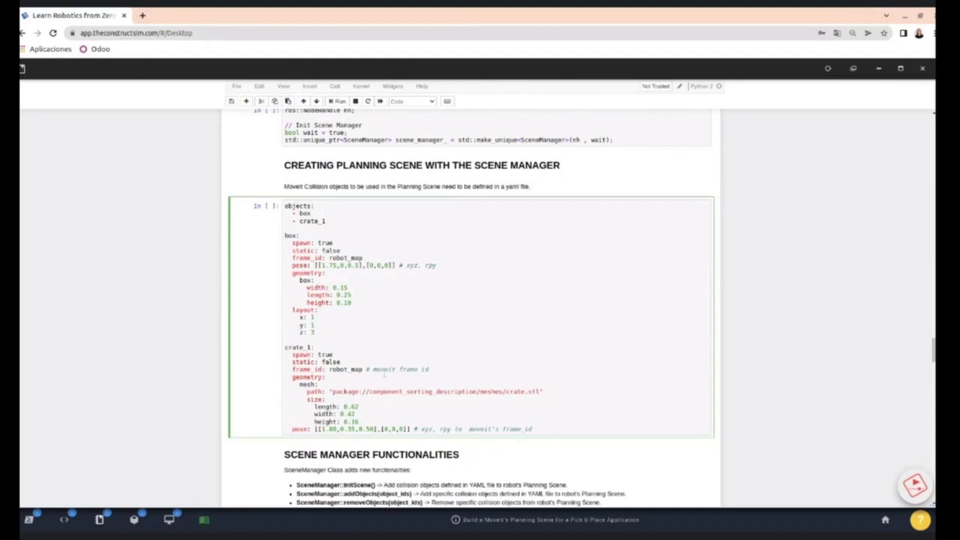
Step: Read the Scene Manager functionalities and ROS services in the notebook, comparing them with the YAML definitions and leaving the text cells rendered
scroll(384, 377, "down", 1)
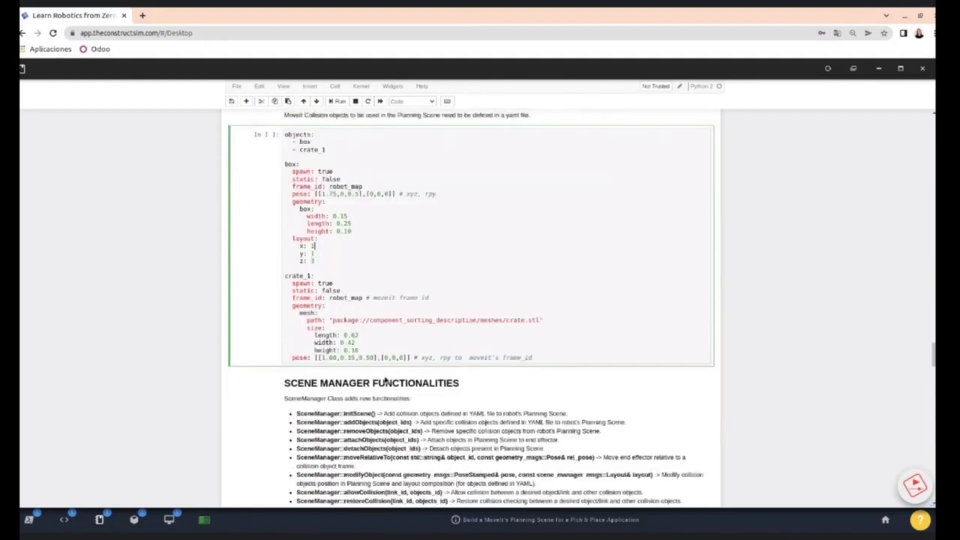
scroll(385, 380, "down", 3)
left_click(397, 183)
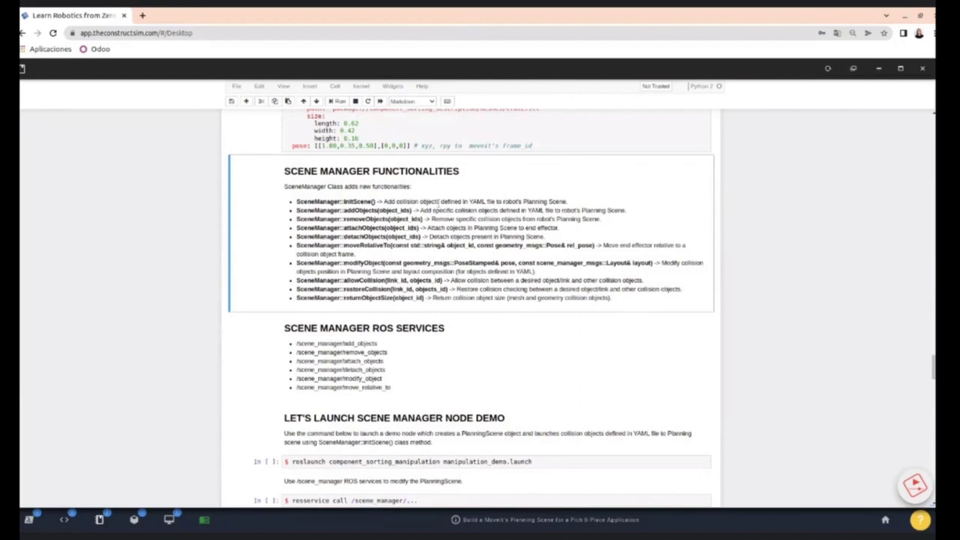
scroll(457, 218, "up", 2)
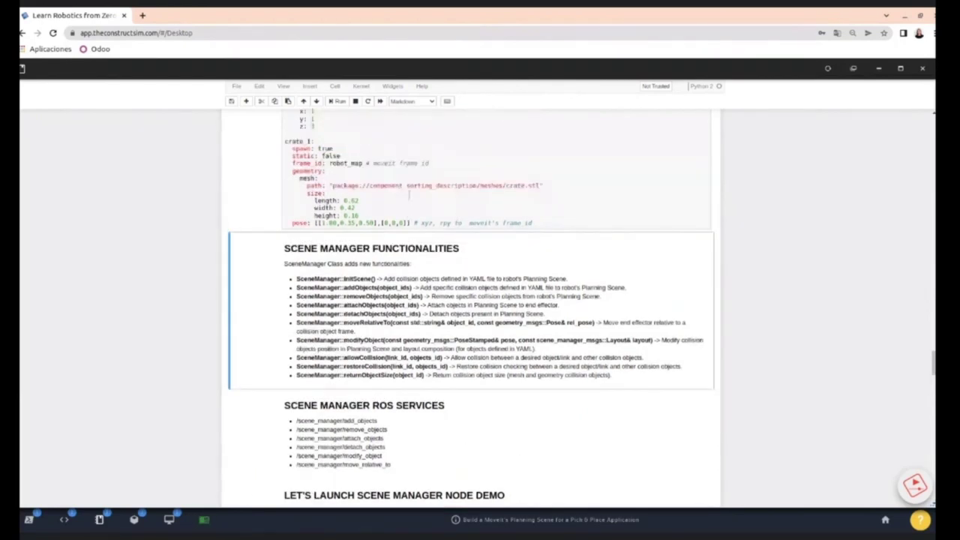
scroll(436, 200, "down", 2)
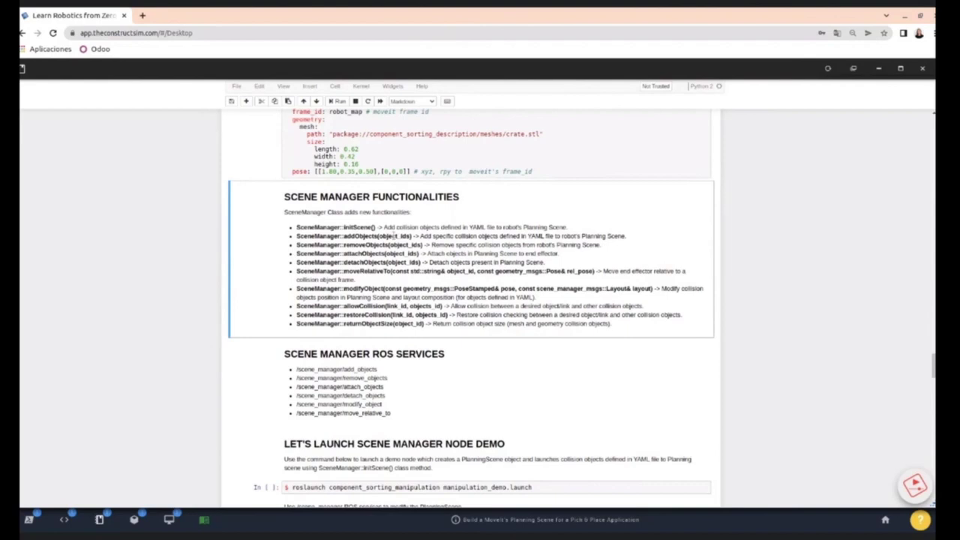
double_click(393, 235)
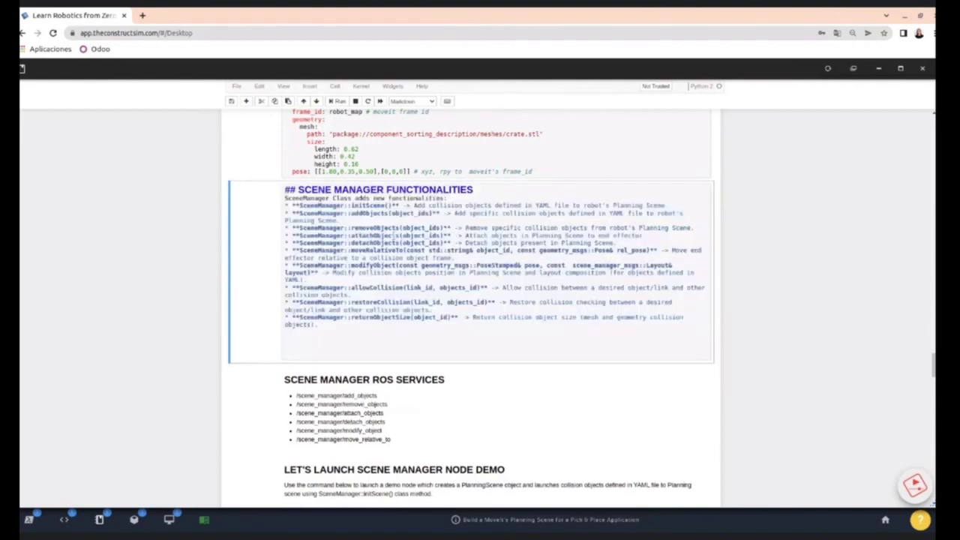
left_click(336, 100)
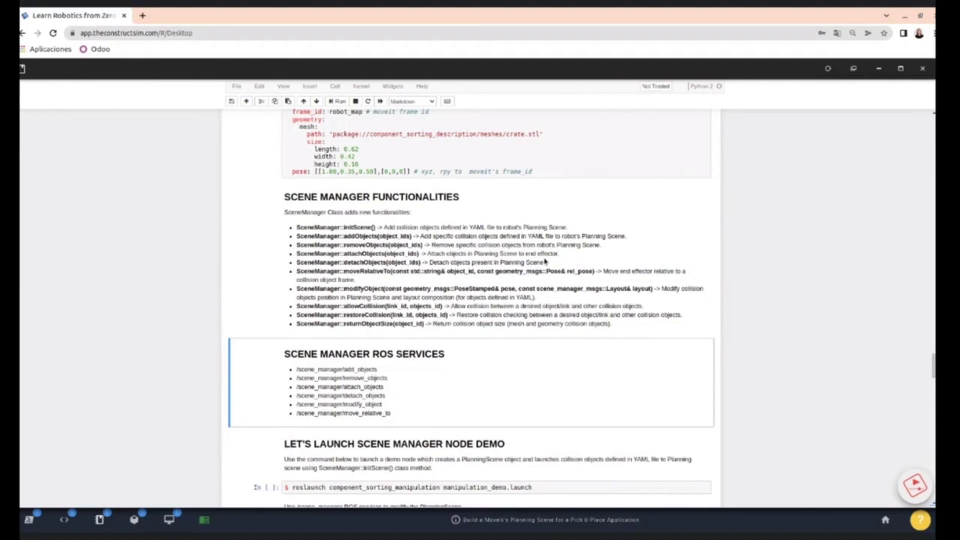
scroll(545, 261, "down", 1)
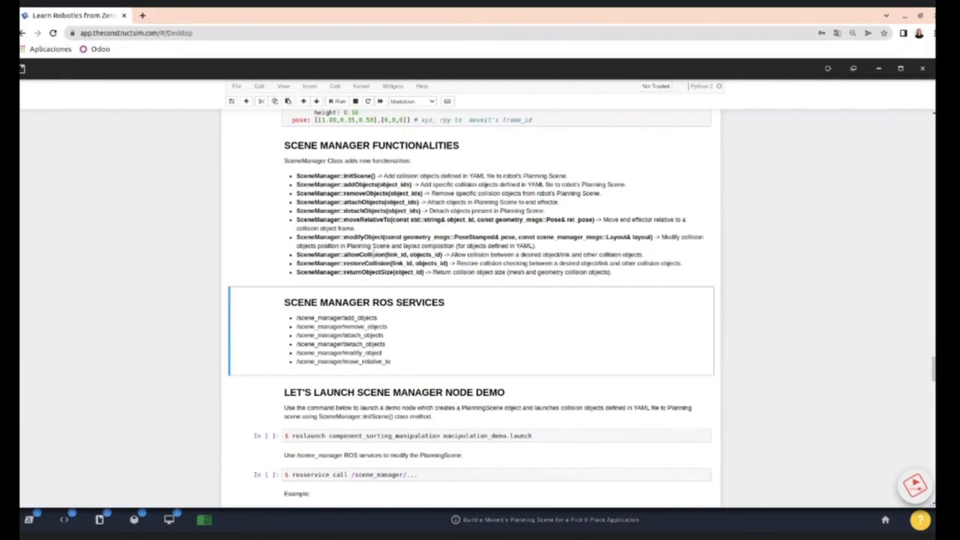
scroll(460, 261, "up", 3)
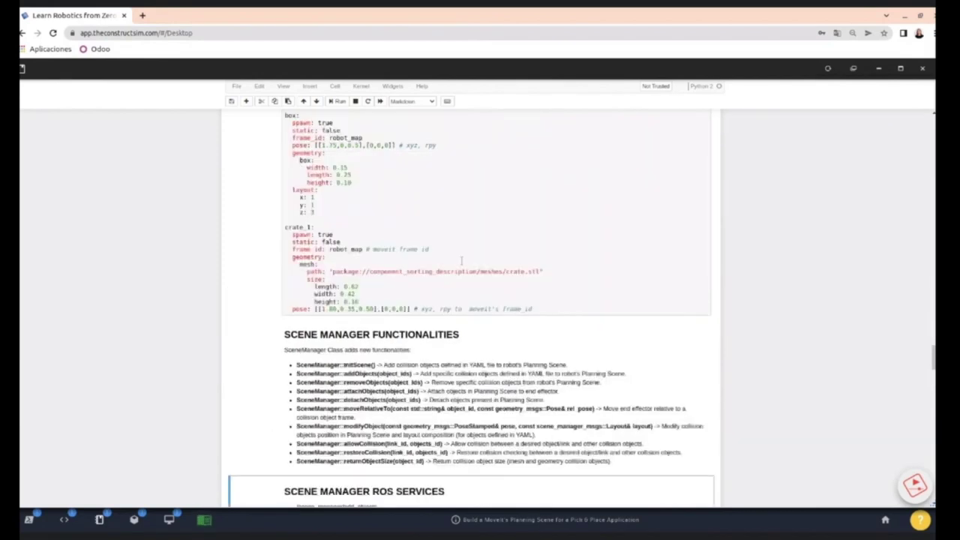
scroll(460, 260, "down", 2)
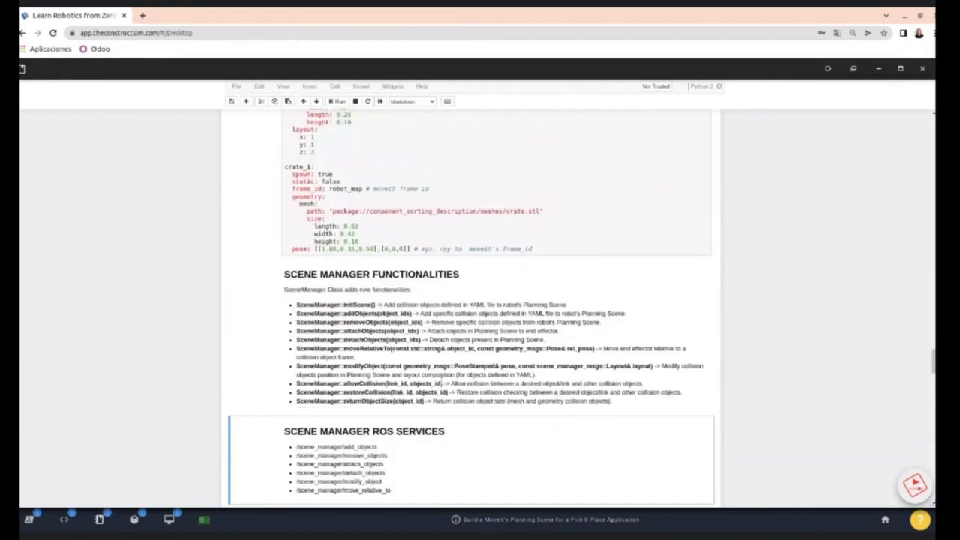
scroll(443, 383, "down", 2)
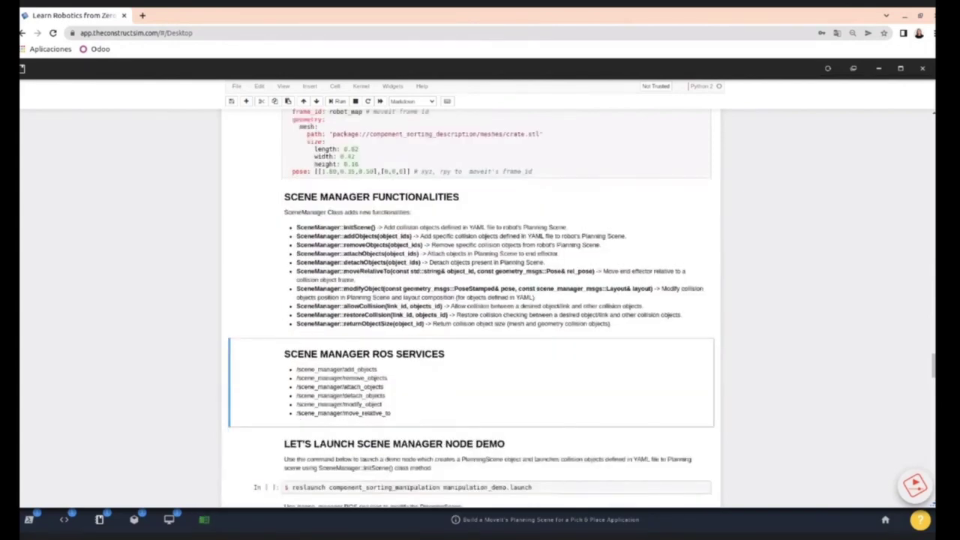
Step: Read the notebook's Scene Manager ROS services list and the instructions for launching the Scene Manager node demo
scroll(407, 286, "down", 1)
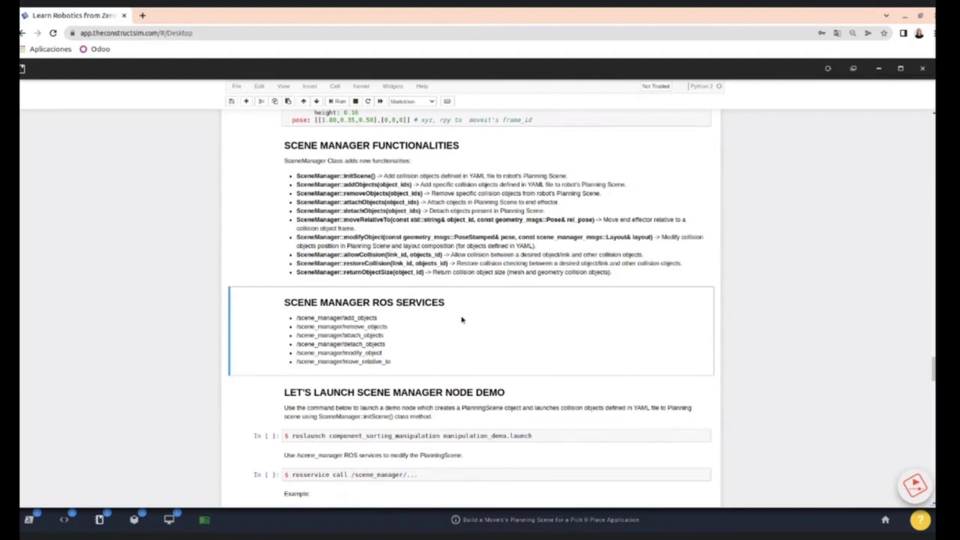
scroll(461, 320, "down", 1)
scroll(461, 320, "down", 2)
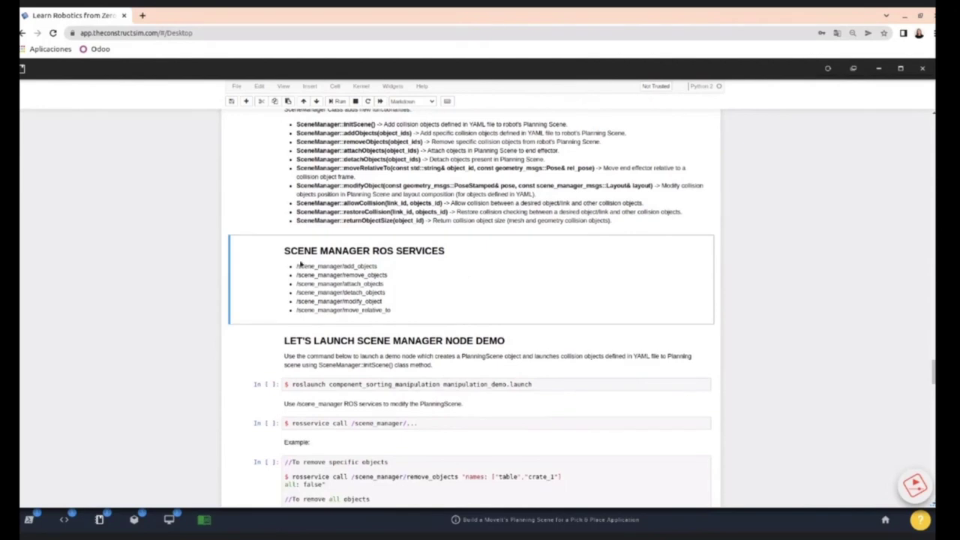
scroll(296, 265, "down", 1)
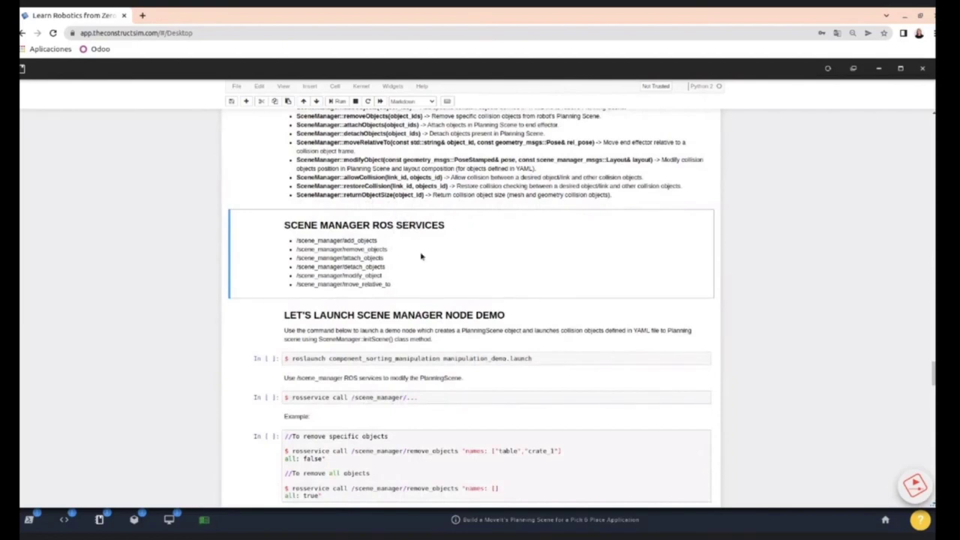
scroll(421, 256, "down", 1)
scroll(421, 257, "up", 3)
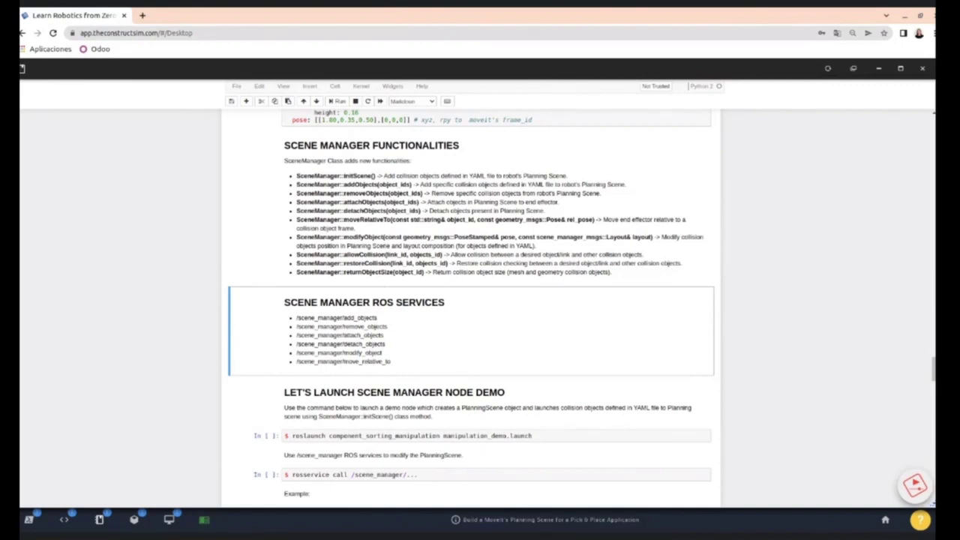
scroll(485, 272, "down", 1)
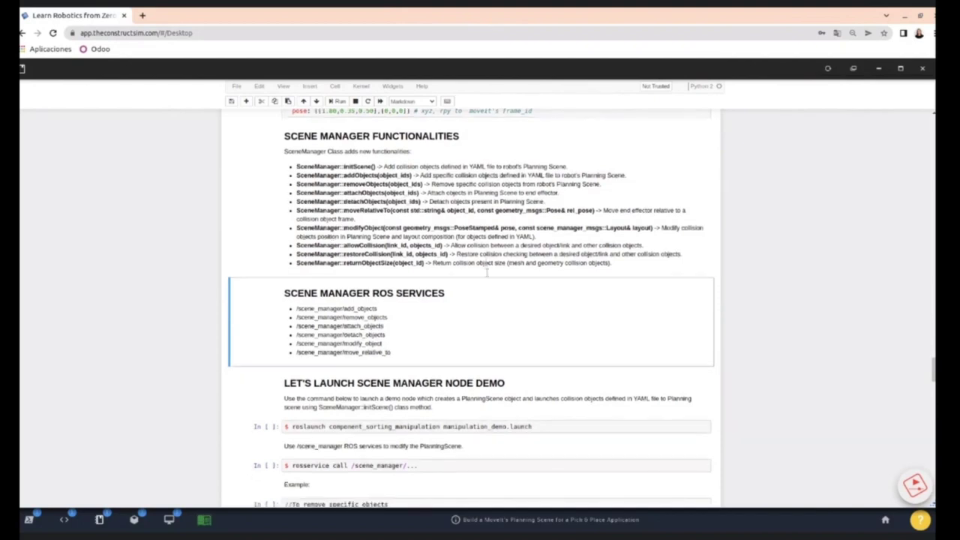
scroll(485, 273, "down", 5)
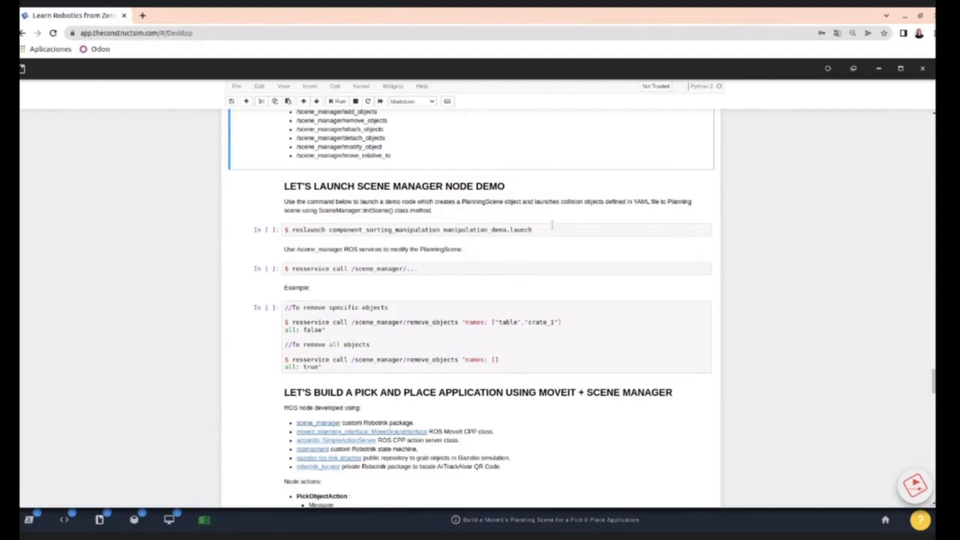
Step: Copy the notebook's command roslaunch component_sorting_manipulation manipulation_demo.launch and run it in a terminal
triple_click(469, 234)
left_click_drag(533, 230, 292, 230)
key("ctrl+c")
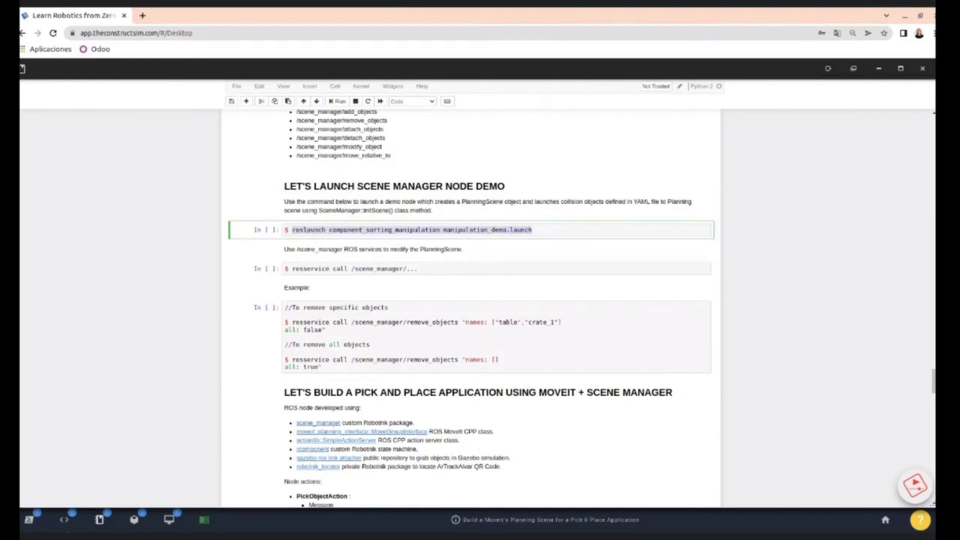
mouse_move(29, 510)
left_click(27, 487)
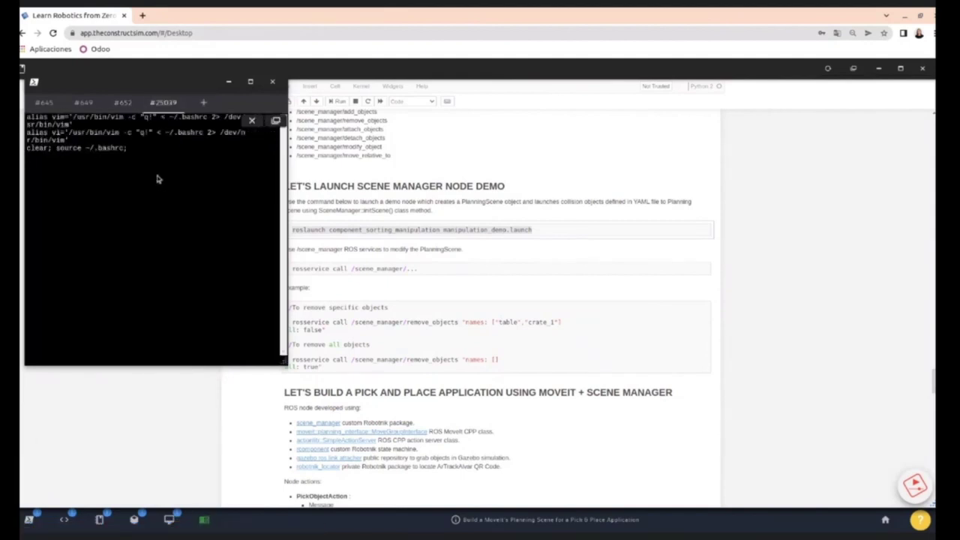
key("ctrl+shift+v")
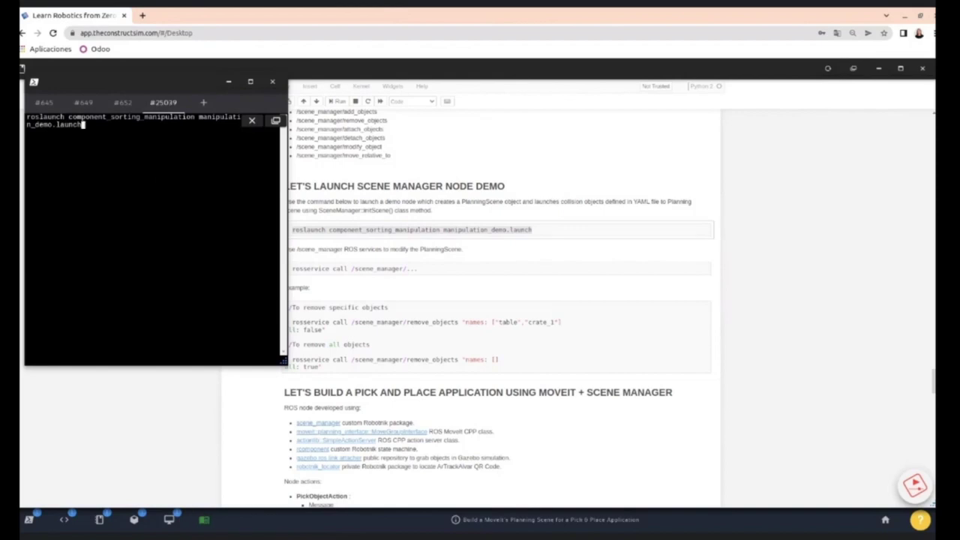
key("Return")
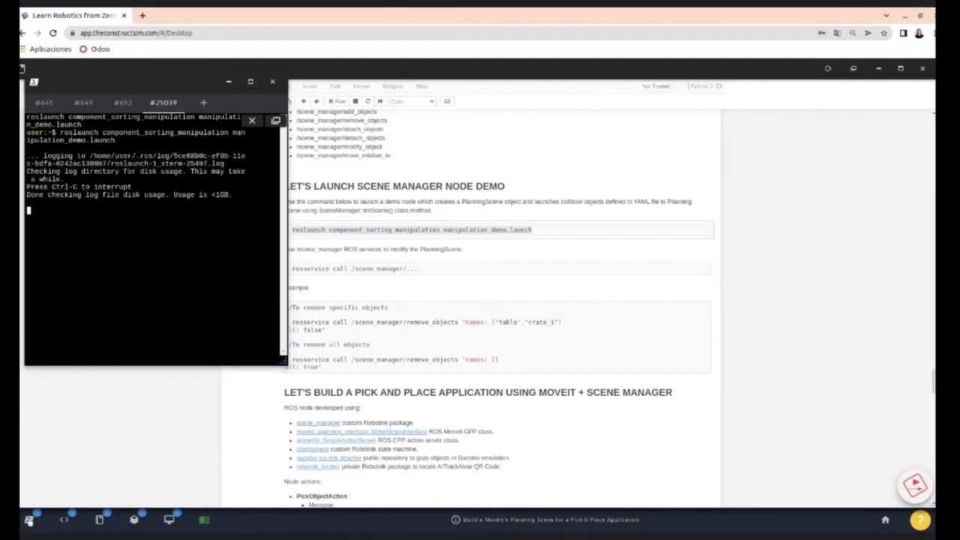
Step: Bring up the code editor maximized and expand simulation_ws, its src folder and the component sorting project
left_click(66, 519)
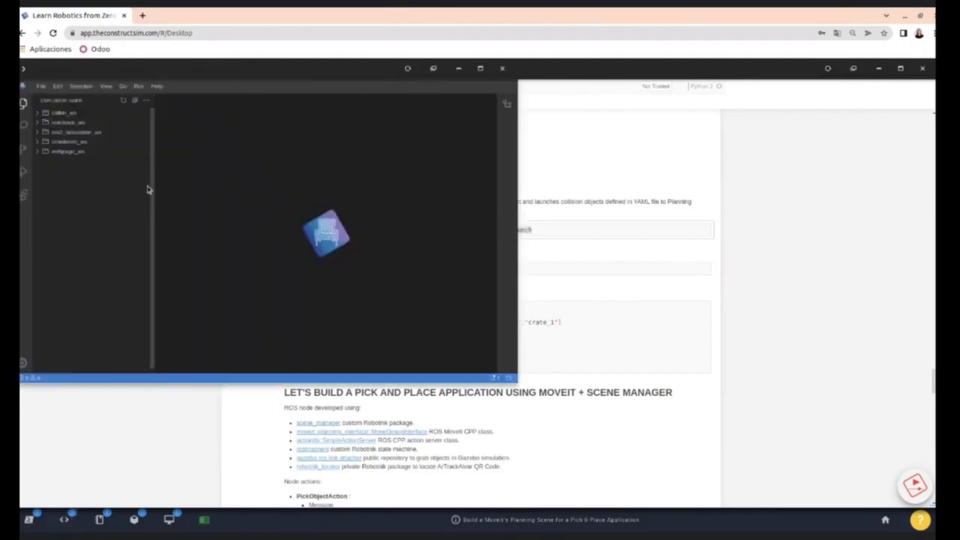
left_click(480, 68)
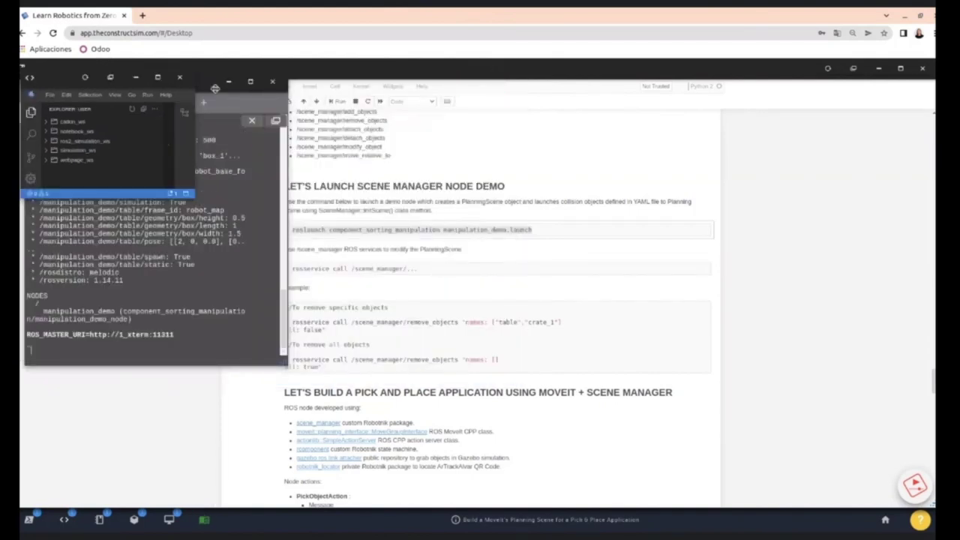
left_click(159, 77)
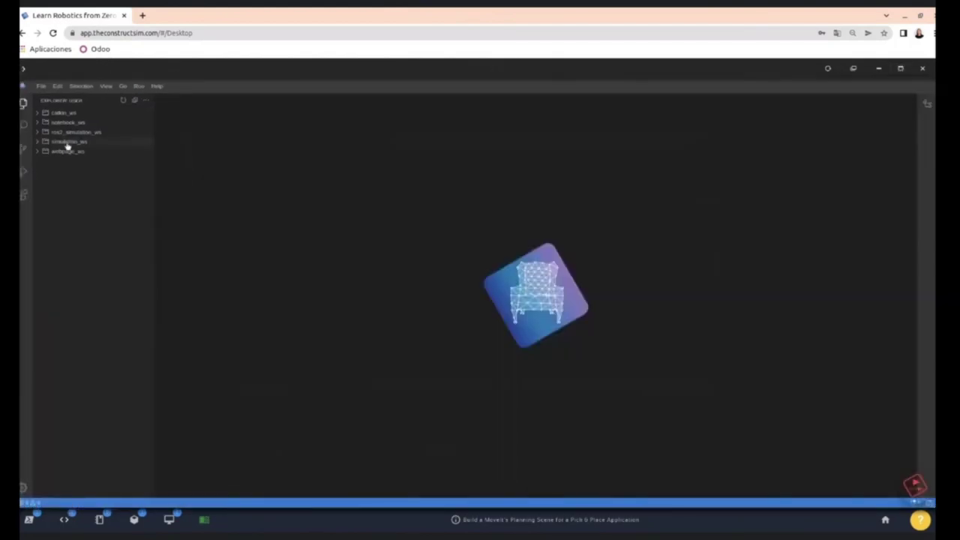
left_click(39, 144)
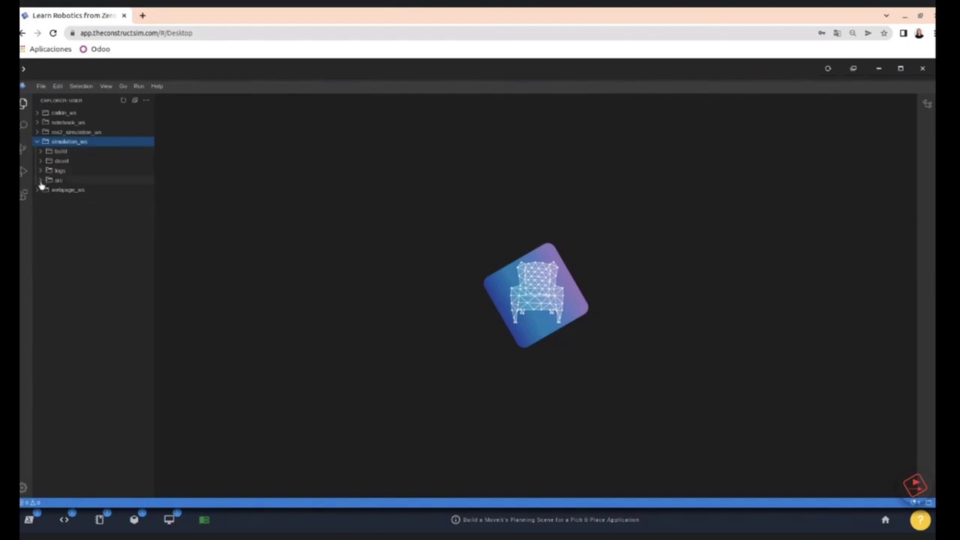
left_click(41, 181)
left_click(45, 200)
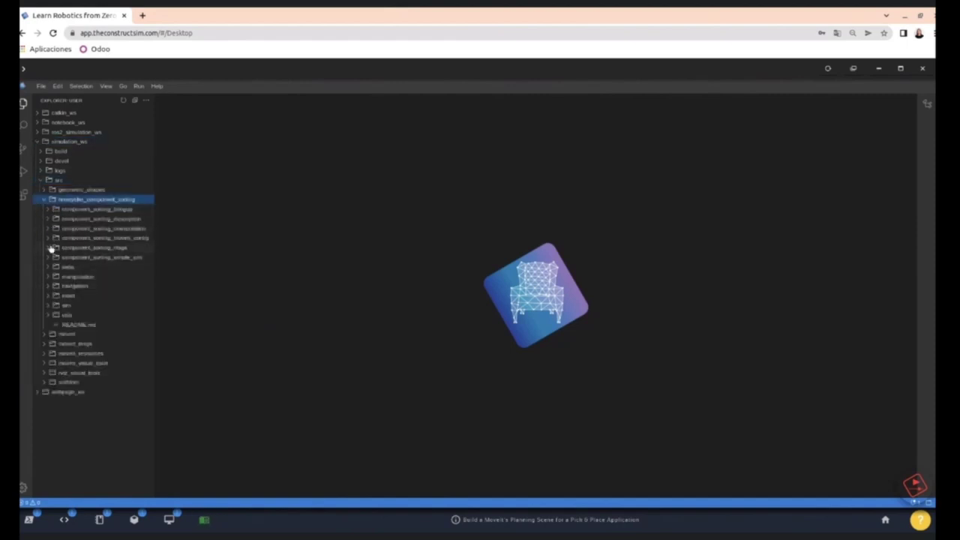
Step: Open manipulation_demo.cpp from component_sorting_manipulation/src and examine the code that creates the SceneManager object and calls initScene()
left_click(50, 228)
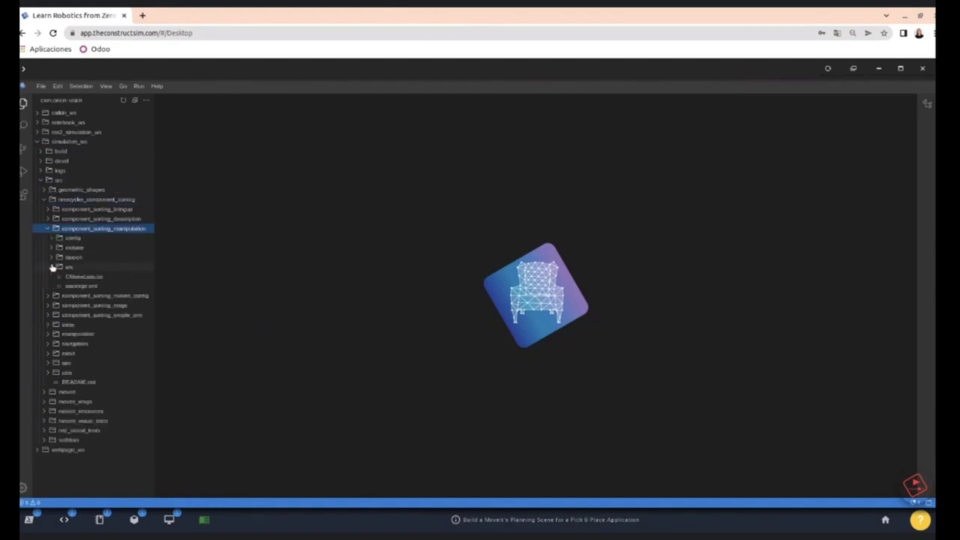
left_click(52, 266)
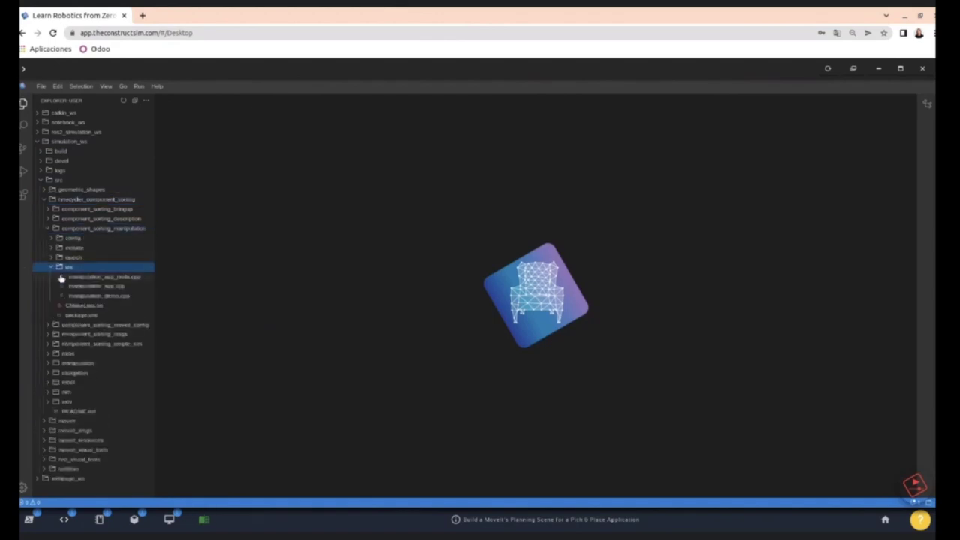
left_click(110, 297)
scroll(395, 303, "down", 10)
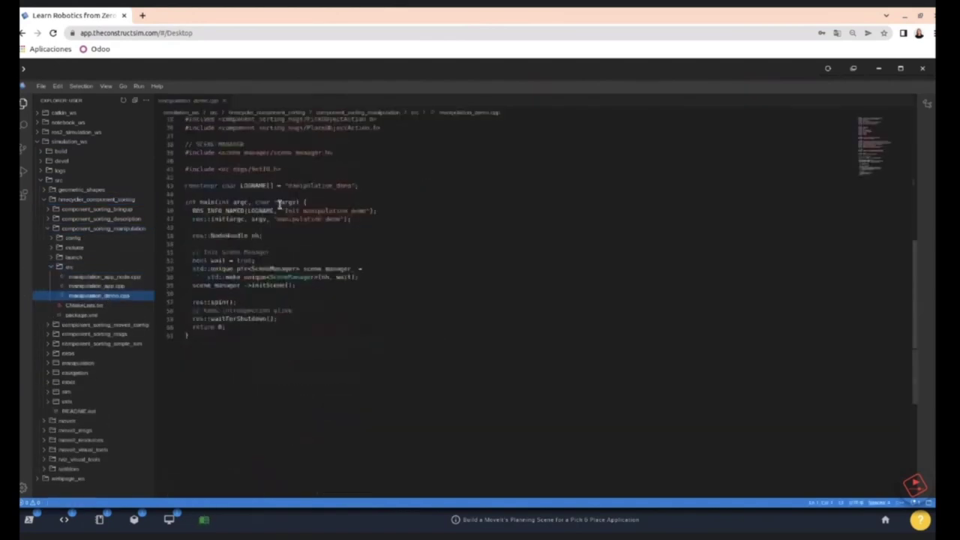
left_click(297, 277)
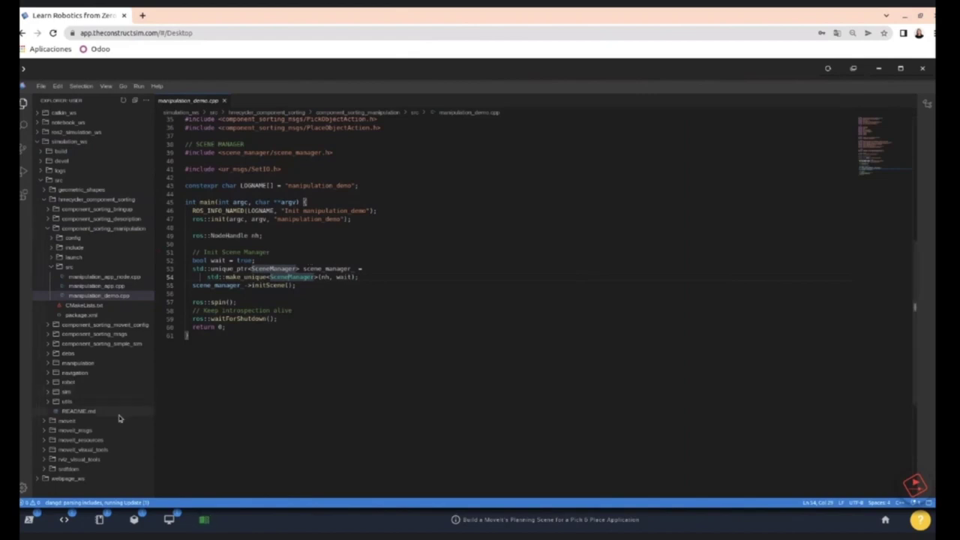
Step: Check the demo's launch output in the terminal and inspect the spawned collision objects in RViz
left_click(28, 520)
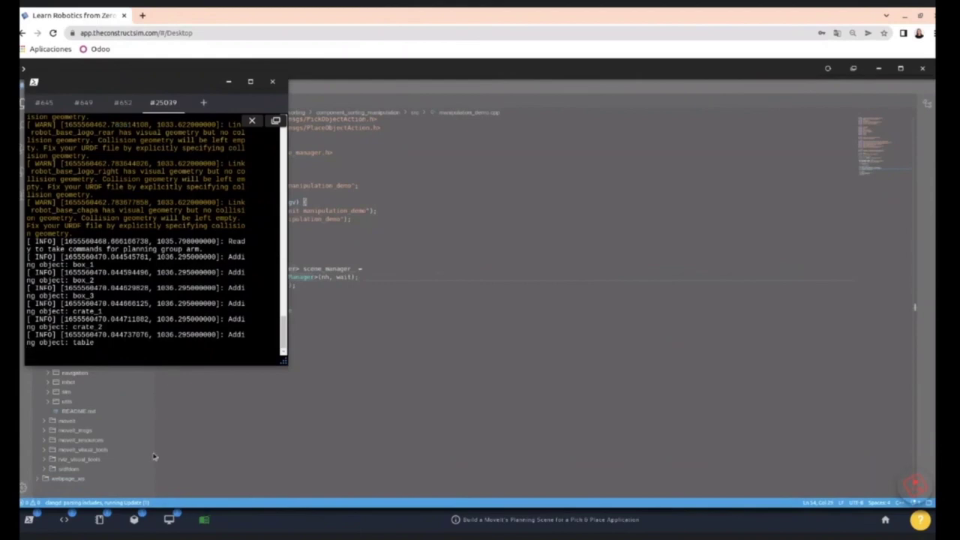
left_click(138, 517)
left_click(166, 521)
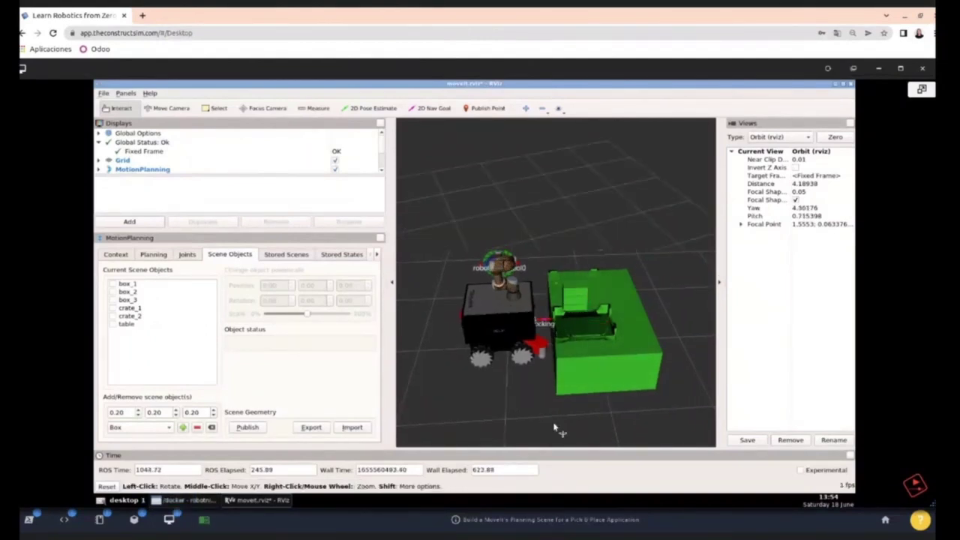
mouse_move(32, 501)
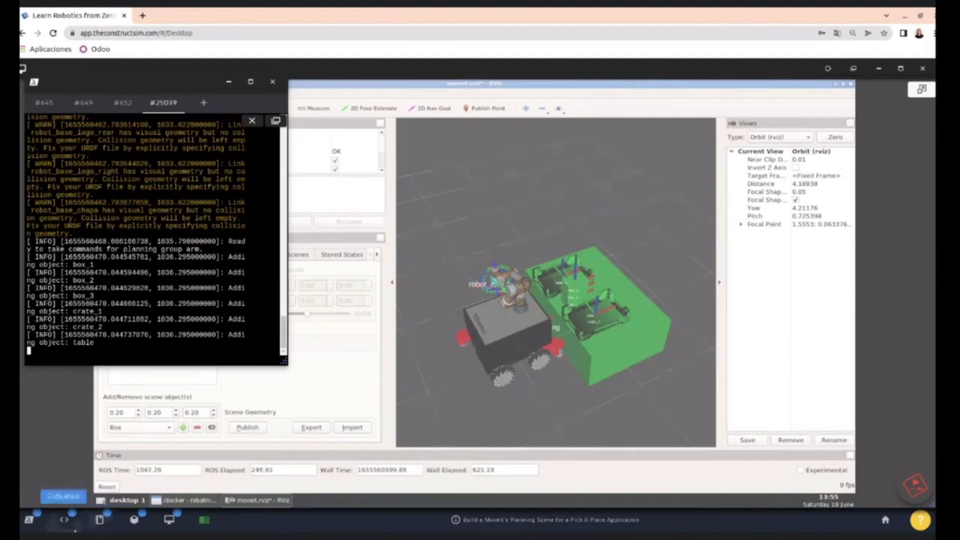
Step: Copy the notebook's remove_objects service call for "table" and "crate_1" with all: false, and run it in a new, enlarged terminal over RViz
left_click(102, 519)
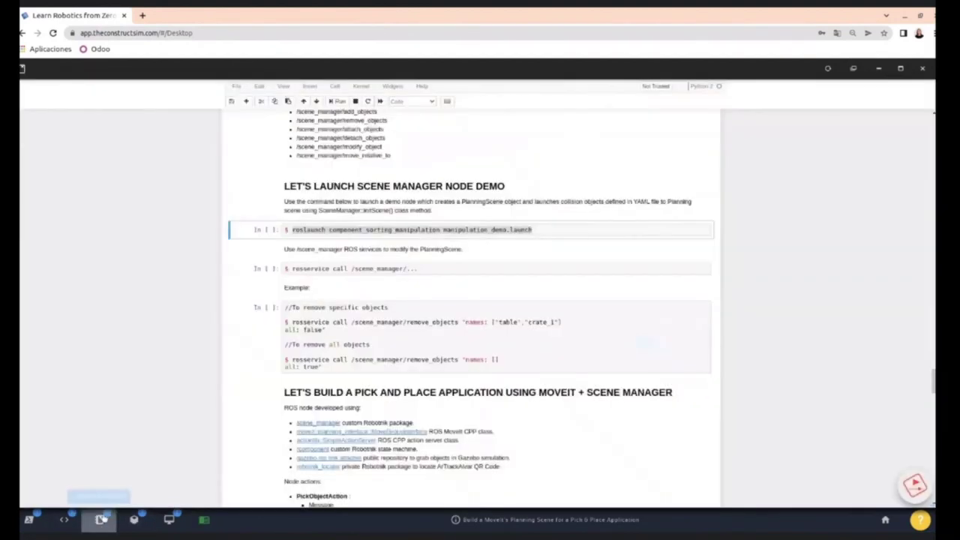
left_click(336, 330)
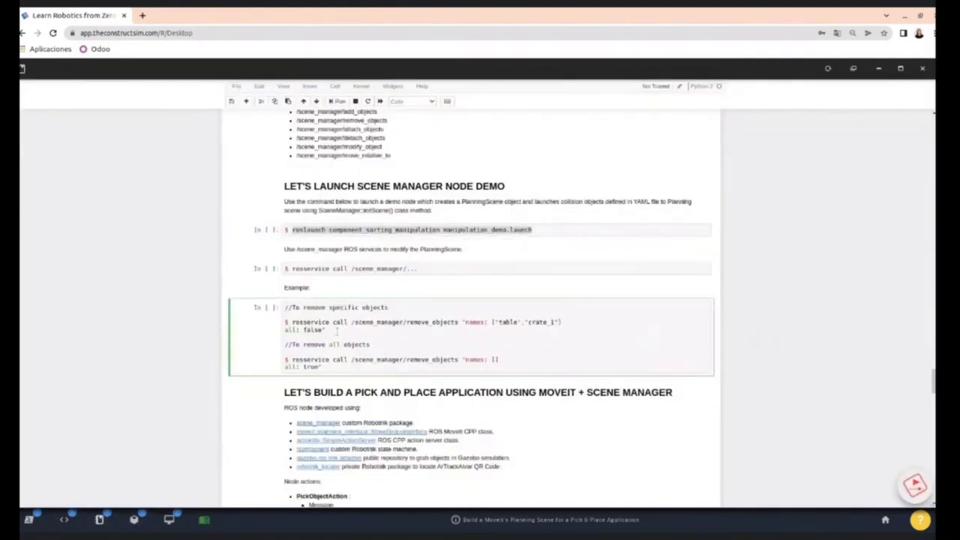
left_click_drag(328, 330, 284, 322)
key("ctrl+c")
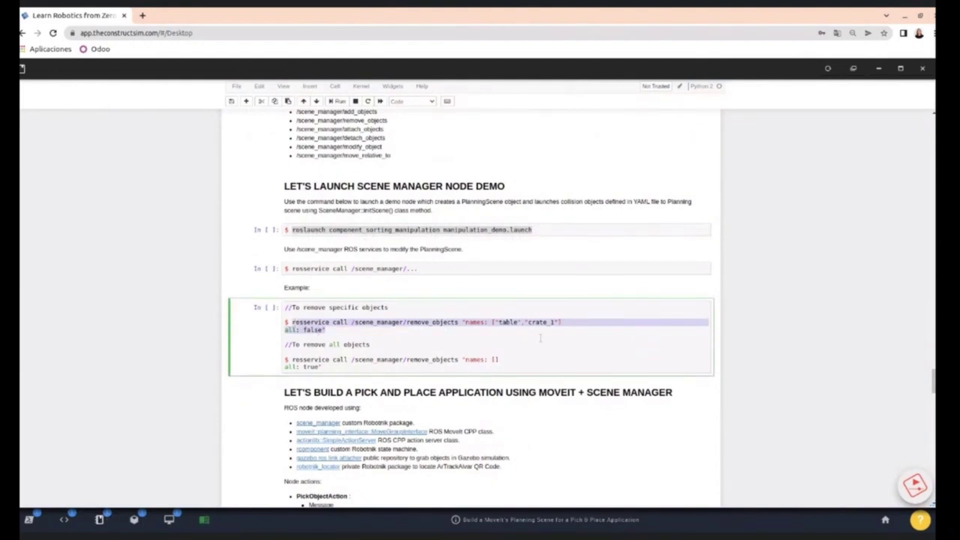
left_click(34, 489)
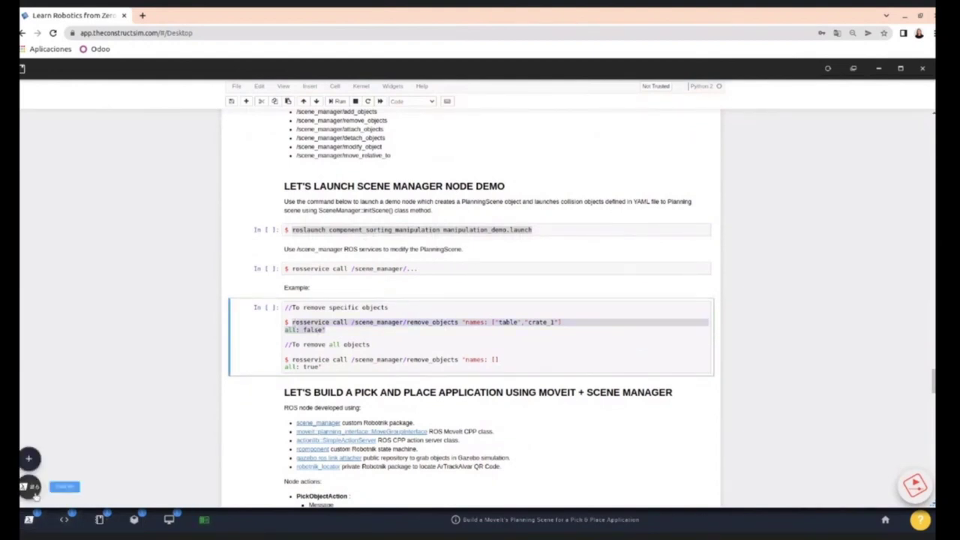
left_click(31, 486)
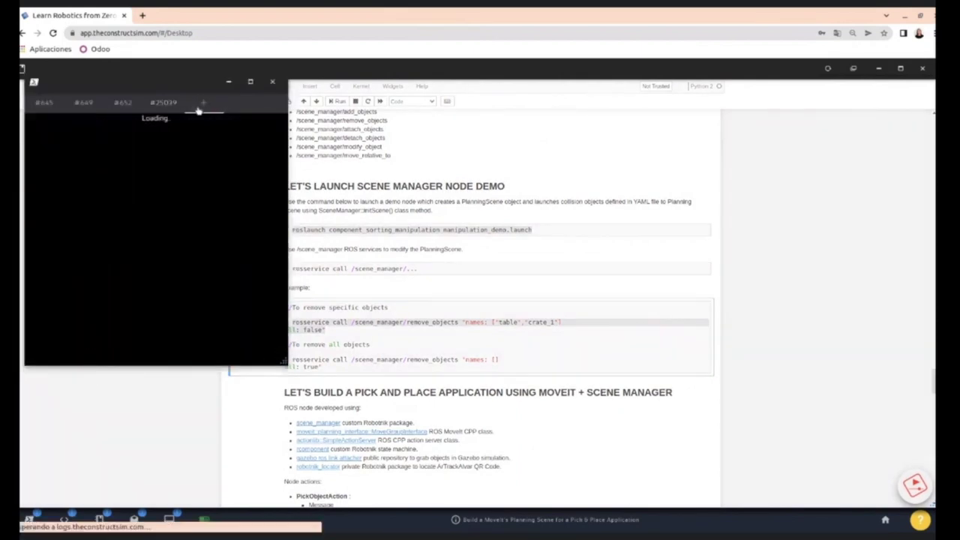
left_click(170, 524)
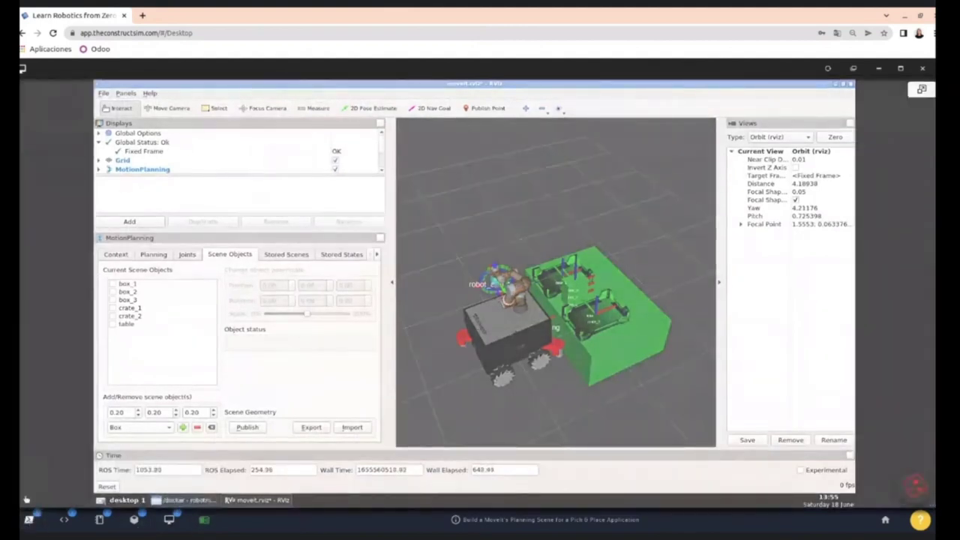
left_click(30, 519)
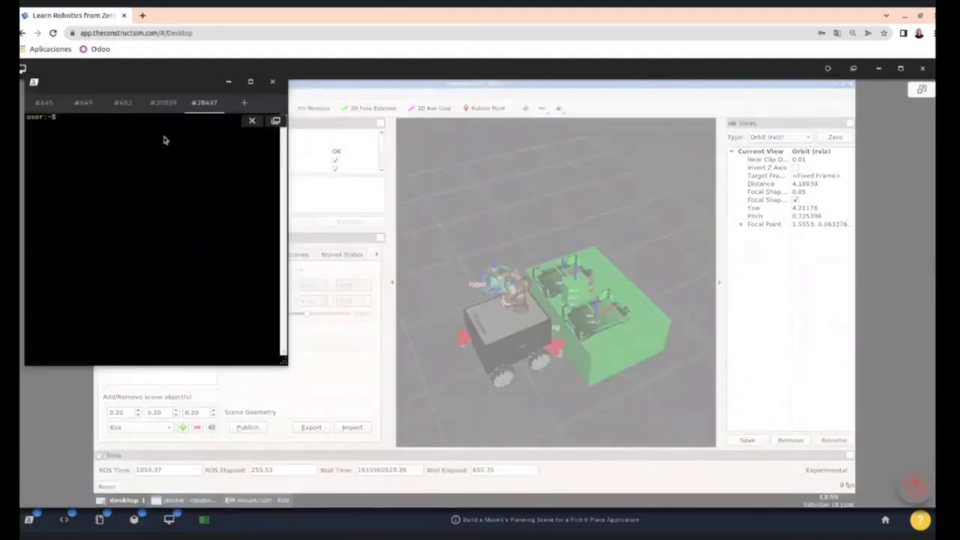
key("ctrl+shift+v")
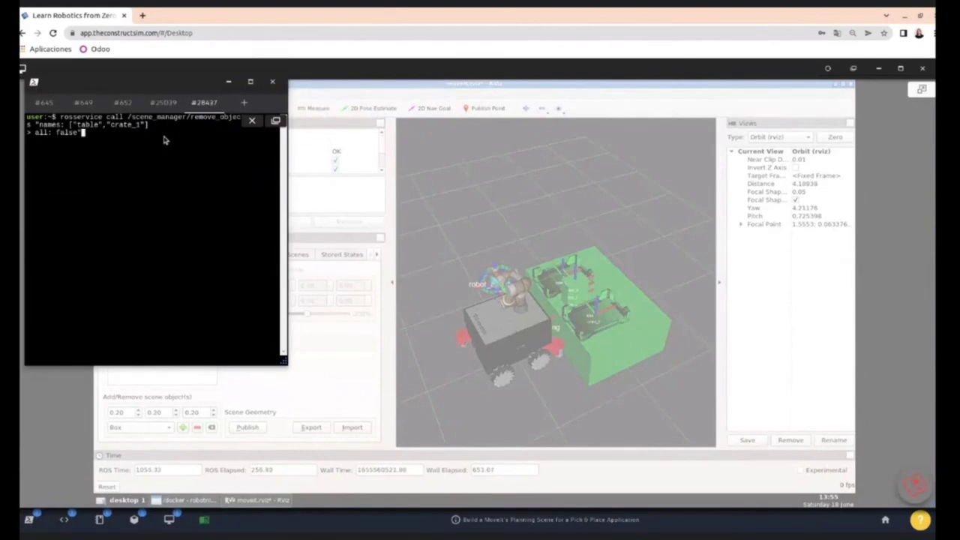
left_click_drag(285, 363, 332, 413)
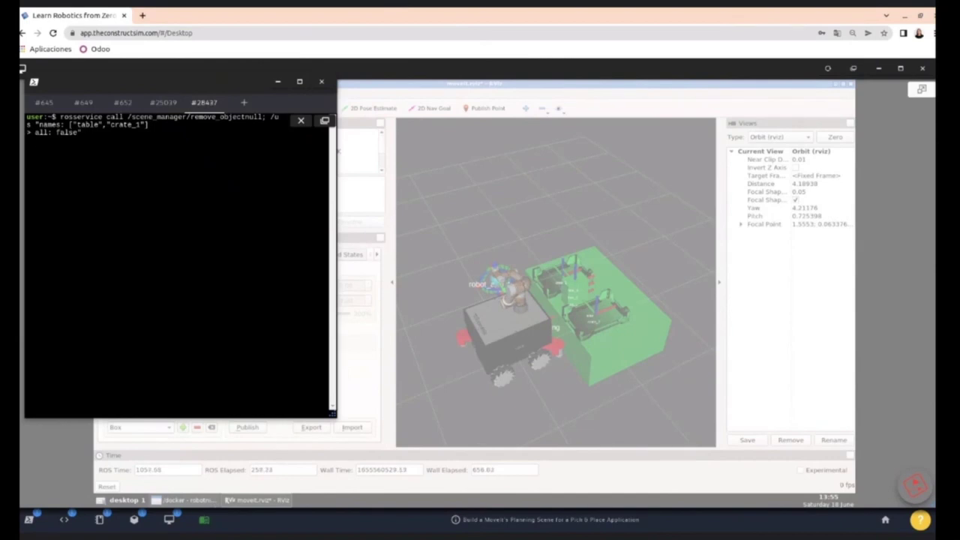
key("Return")
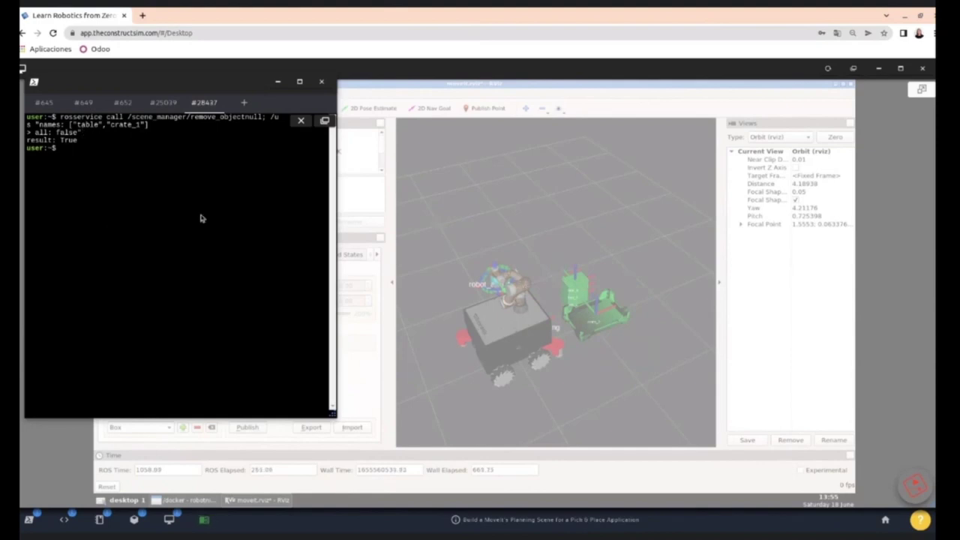
Step: Recall the previous remove_objects service call in the terminal and change its all flag to true
key("Up")
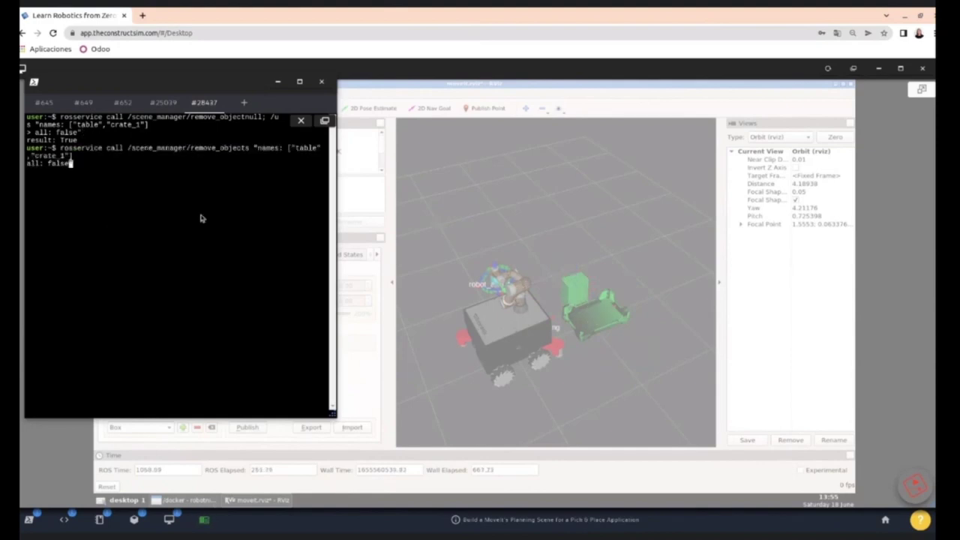
key("BackSpace")
key("BackSpace")
key("BackSpace")
key("BackSpace")
key("BackSpace")
key("BackSpace")
type("true")
Step: Delete "table" and "crate_1" from the call's names list, leaving it as names: []
key("Left")
key("Left")
key("Left")
key("Left")
key("Left")
key("Left")
key("Left")
key("Left")
key("Left")
key("Left")
key("BackSpace")
key("BackSpace")
key("BackSpace")
key("BackSpace")
key("BackSpace")
key("BackSpace")
key("BackSpace")
key("BackSpace")
key("BackSpace")
key("BackSpace")
key("BackSpace")
key("BackSpace")
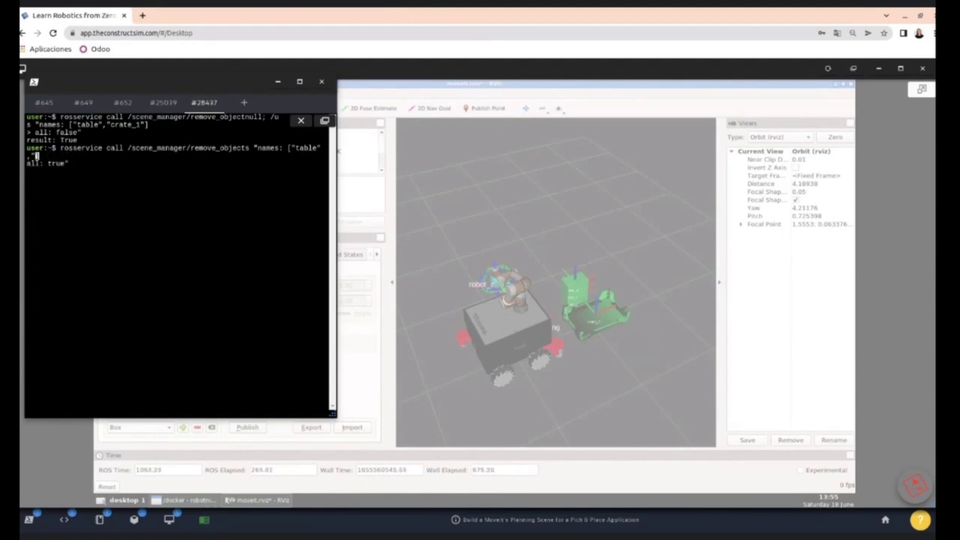
key("BackSpace")
key("BackSpace")
key("BackSpace")
key("BackSpace")
key("BackSpace")
key("BackSpace")
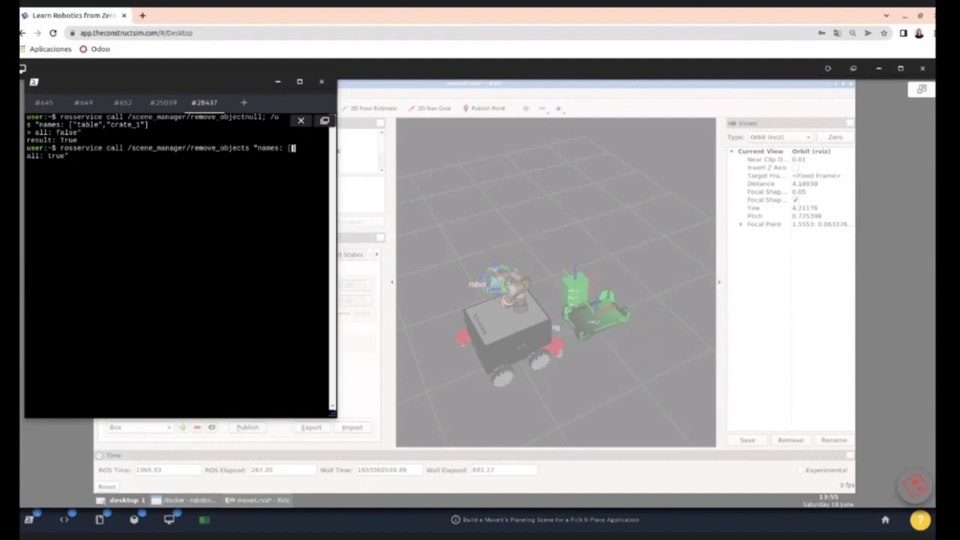
Step: Run the prepared remove_objects service call with names: [] and all: true
key("Return")
key("Return")
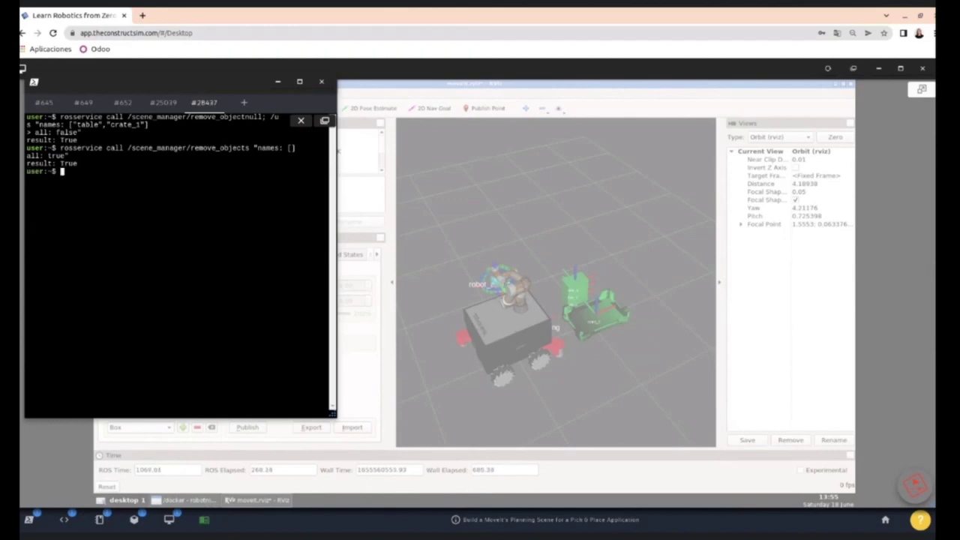
Step: Recall the previous service call, change remove_objects to add_objects, and run it with names: [] and all: true
key("Up")
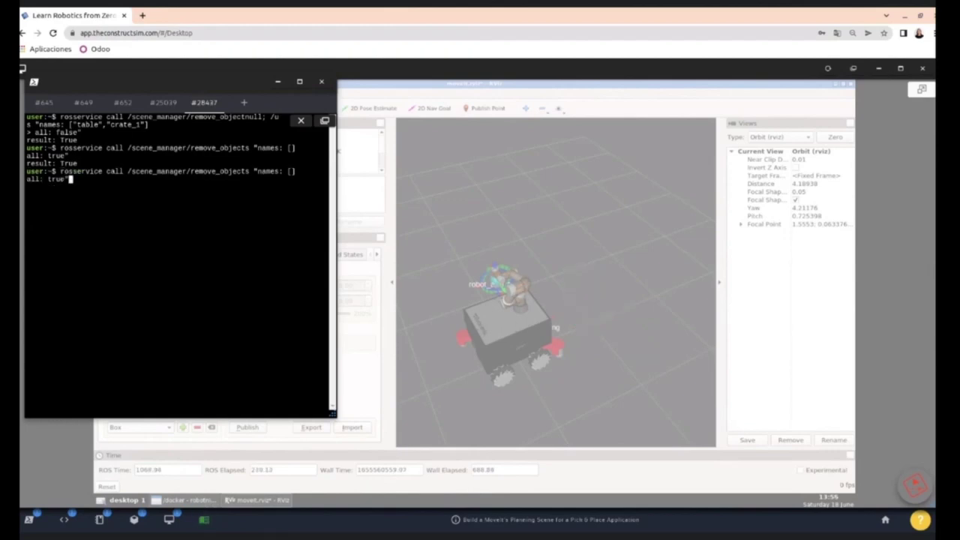
key("Left")
key("Left")
key("Left")
key("Left")
key("Left")
key("Left")
key("Left")
key("Left")
key("Left")
key("Left")
key("Left")
key("Left")
key("Left")
key("Left")
key("Left")
key("Left")
key("Left")
key("Left")
key("Left")
key("Left")
key("Left")
key("Left")
key("Left")
key("Left")
key("Left")
key("Left")
key("Left")
key("Left")
key("Left")
key("Left")
key("BackSpace")
key("BackSpace")
key("BackSpace")
key("BackSpace")
key("BackSpace")
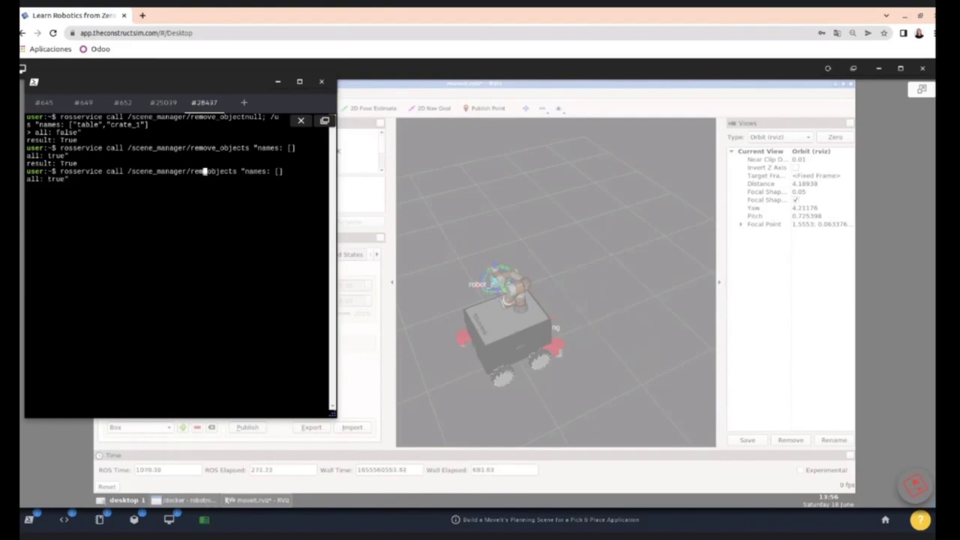
key("BackSpace")
type("add")
key("Return")
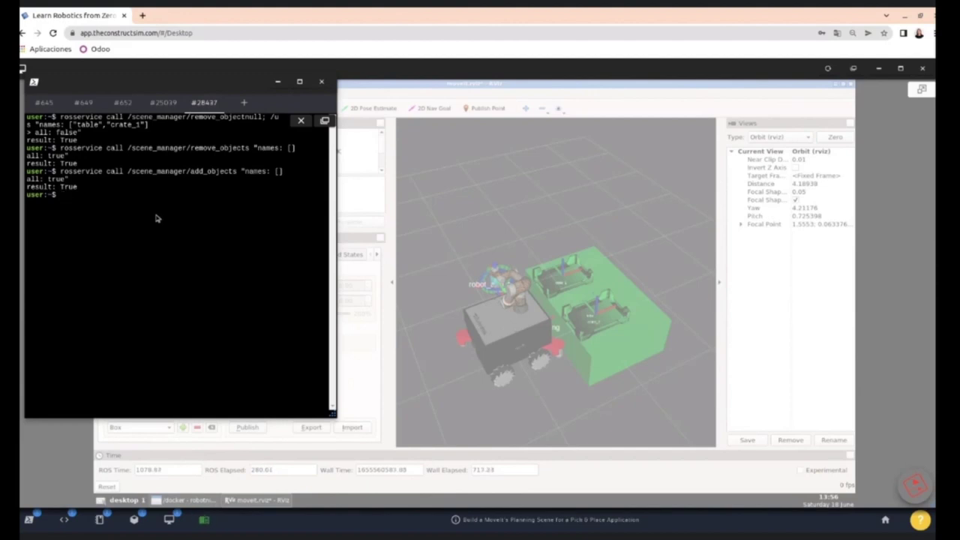
Step: Recall the add_objects call, insert "box" in its names list, run it with all: true, and bring RViz forward to check the scene
key("Up")
key("Left")
key("Left")
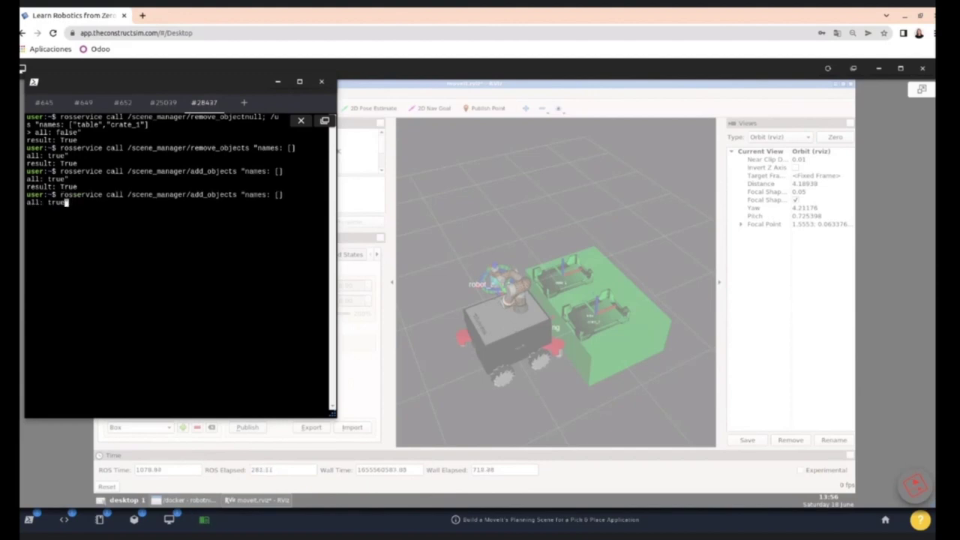
key("Left")
key("Left")
key("Left")
key("Left")
key("Left")
key("Left")
key("Left")
key("Left")
key("Left")
key("Left")
type("\"box\"")
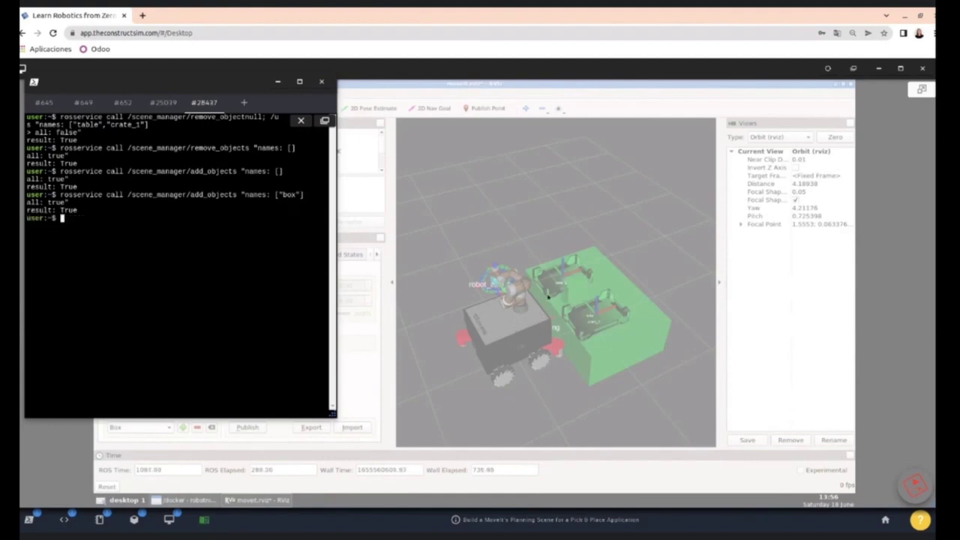
left_click(439, 389)
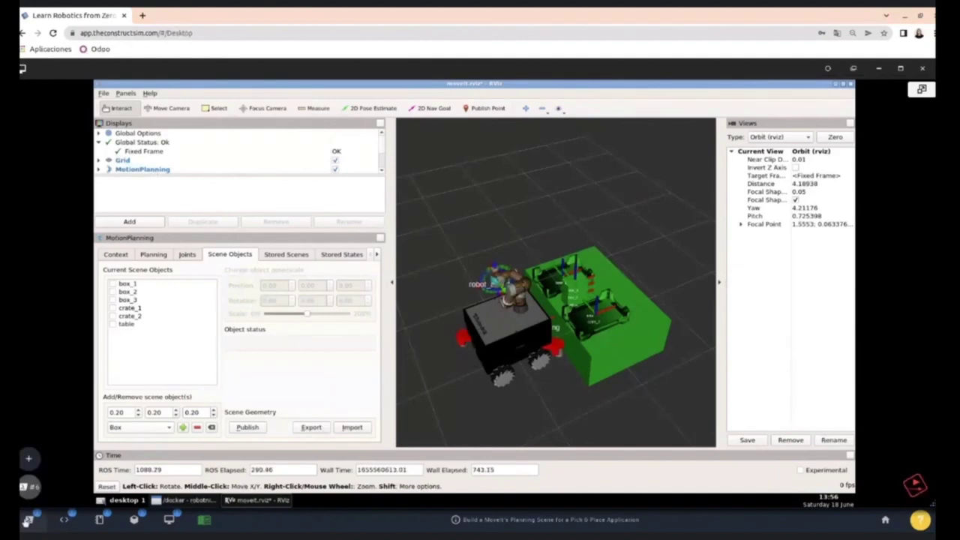
Step: Return to the terminal and turn the recalled call into a /scene_manager/modify_object call with its auto-completed default message template
left_click(204, 519)
key("Up")
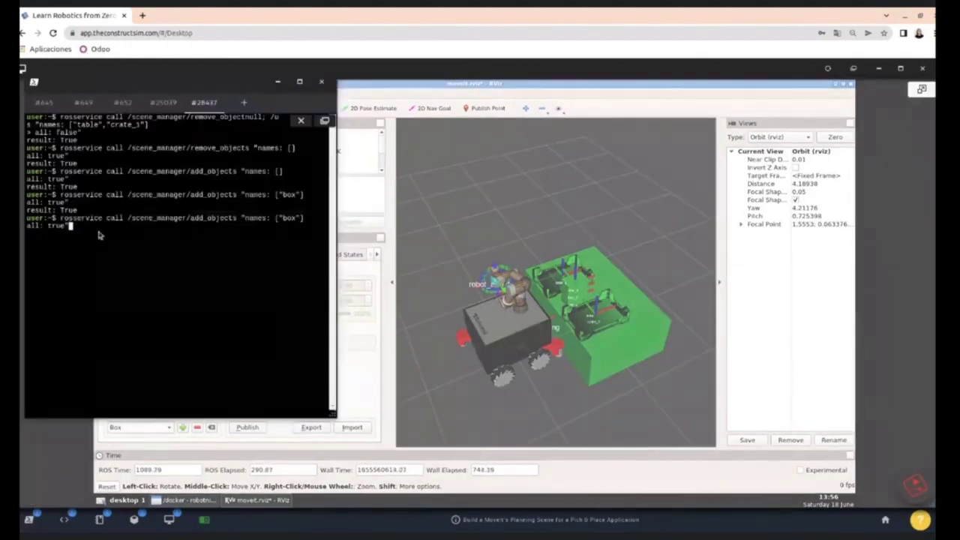
key("Return")
key("BackSpace")
key("BackSpace")
key("BackSpace")
key("BackSpace")
key("BackSpace")
key("BackSpace")
key("BackSpace")
key("BackSpace")
key("BackSpace")
key("BackSpace")
key("BackSpace")
key("BackSpace")
key("BackSpace")
key("BackSpace")
key("BackSpace")
key("BackSpace")
key("BackSpace")
key("BackSpace")
key("BackSpace")
key("BackSpace")
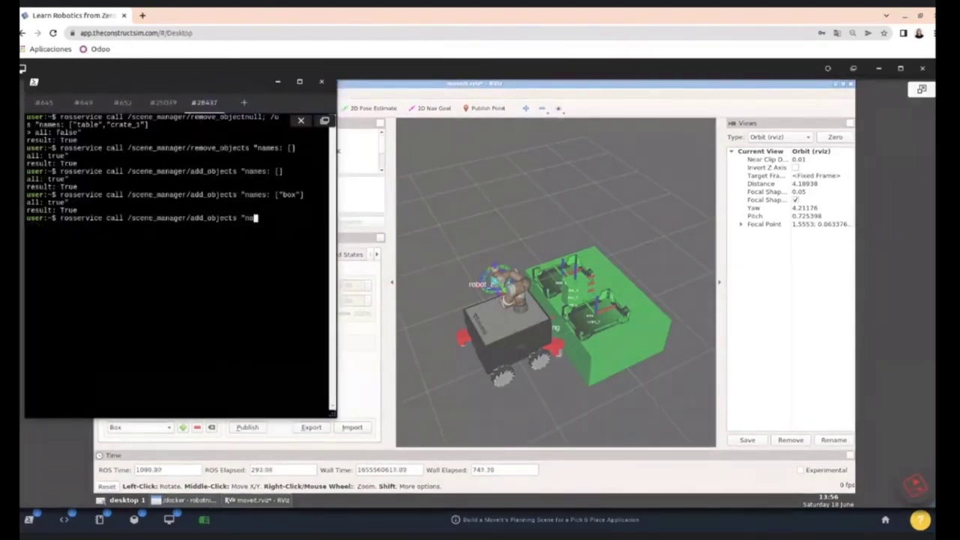
key("BackSpace")
key("BackSpace")
key("BackSpace")
key("BackSpace")
key("BackSpace")
type("modi")
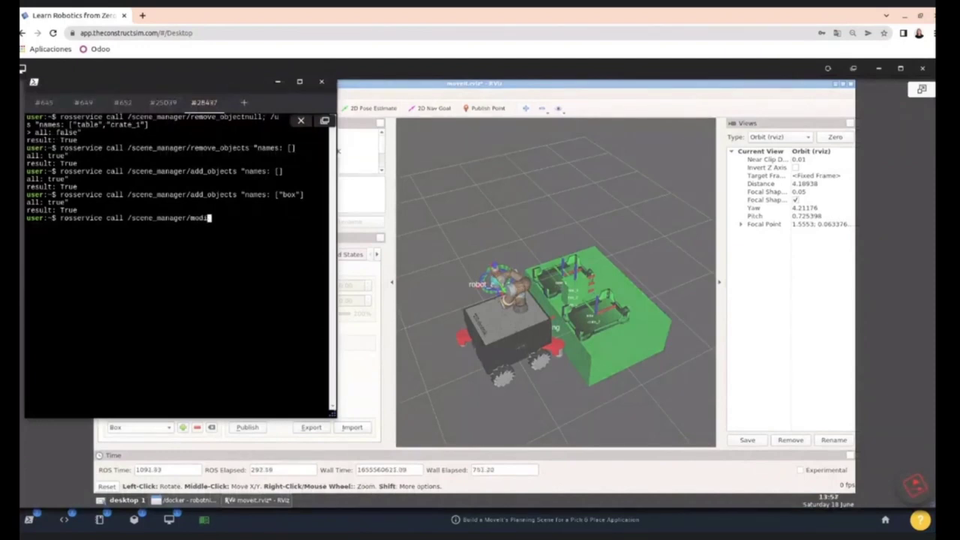
key("Tab")
key("Tab")
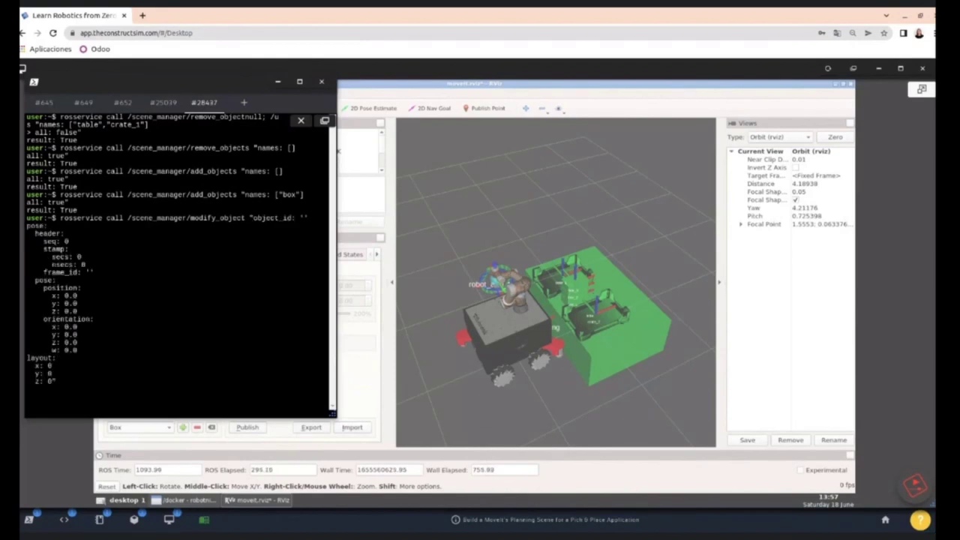
Step: Set the layout in the modify_object call to x: 1, y: 1 and z: 6
key("Left")
key("BackSpace")
type("6")
key("Left")
key("Left")
key("Left")
key("Left")
key("Left")
key("Left")
key("Left")
key("Left")
key("Left")
key("Left")
key("Left")
key("Left")
key("BackSpace")
type("1")
Step: Enter 'box' as the object_id, run the modify_object call, and bring RViz forward to check the scene
key("Left")
key("Left")
key("Left")
key("Left")
key("Left")
key("Left")
key("Left")
key("Left")
key("Left")
key("Left")
key("Left")
key("Left")
key("Left")
key("Left")
key("Left")
key("Left")
key("Left")
key("Left")
key("Left")
key("Left")
key("Left")
key("Left")
key("Left")
key("Left")
key("Left")
key("Left")
key("Left")
key("Left")
key("Left")
key("Left")
key("Left")
key("Left")
key("Left")
key("Home")
key("Right")
key("Right")
key("Right")
key("Right")
key("Right")
key("Right")
key("Right")
key("Right")
key("Right")
key("Right")
key("Right")
key("Right")
key("Right")
key("Right")
key("Right")
key("Right")
key("Right")
key("Right")
key("Right")
key("Right")
key("Right")
key("Right")
key("Right")
key("Right")
key("Right")
key("Right")
key("Right")
key("Right")
key("Right")
key("Right")
key("Right")
key("Right")
type("box")
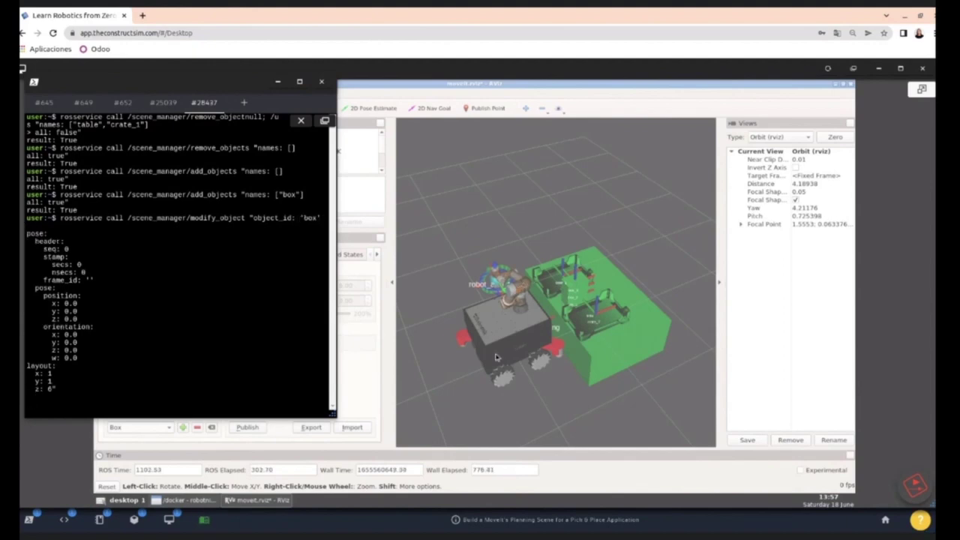
key("Return")
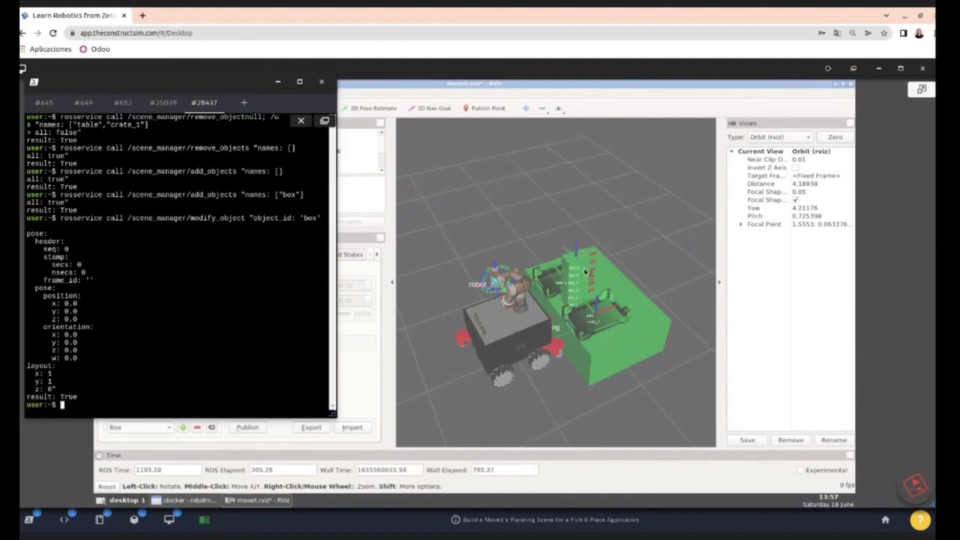
left_click(380, 278)
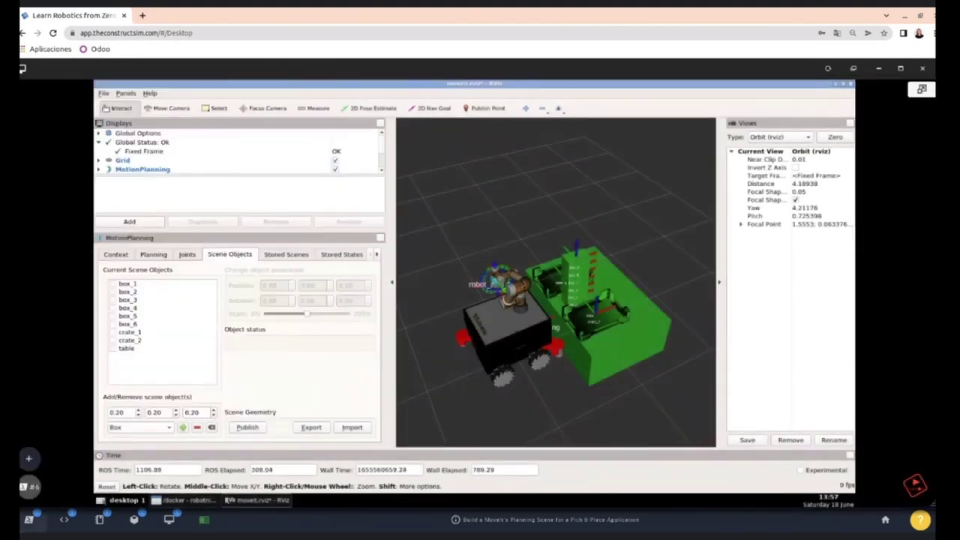
Step: Return to the terminal, recall the remove_objects call, insert "box" in its names list, and run it with all: true
left_click(31, 489)
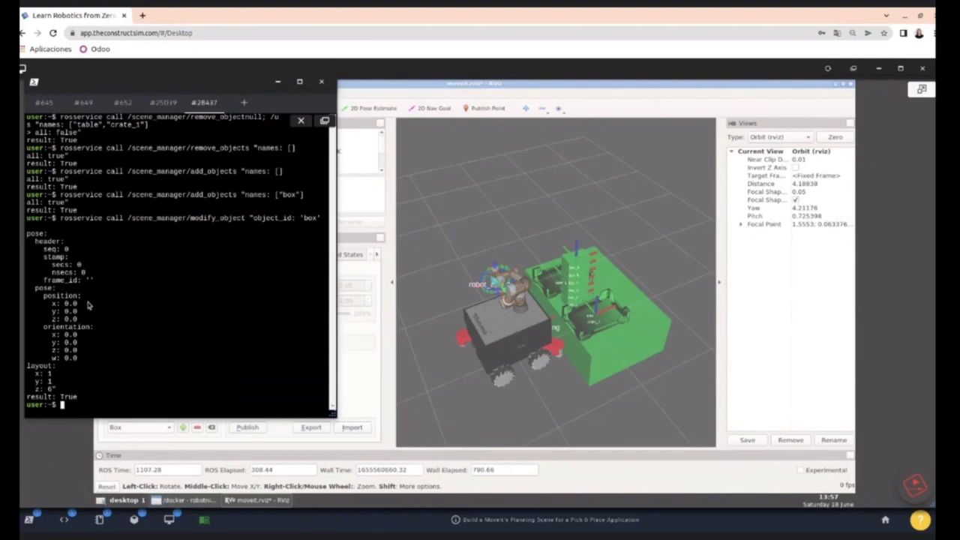
key("Up")
key("Up")
key("Up")
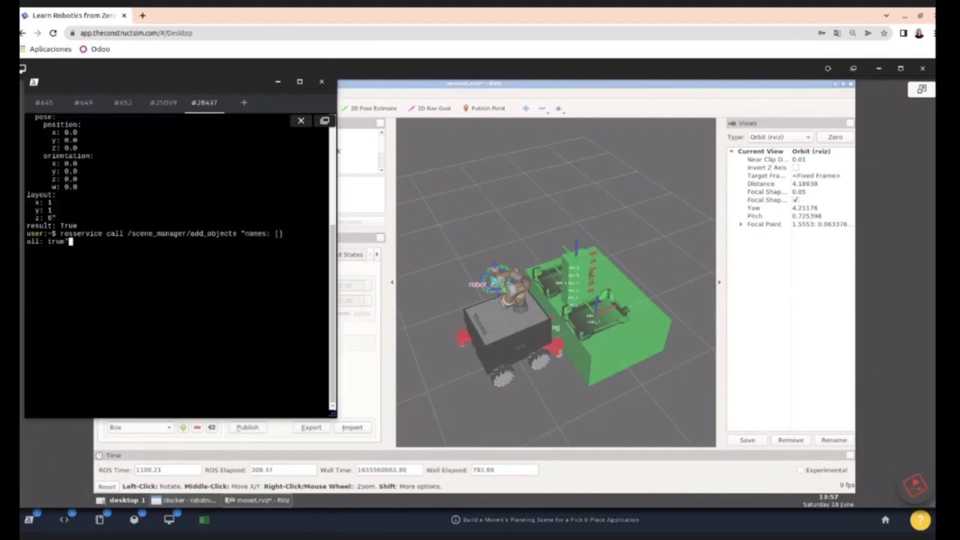
key("Up")
key("Left")
key("Left")
key("Left")
key("Left")
key("Left")
key("Left")
key("Left")
key("Left")
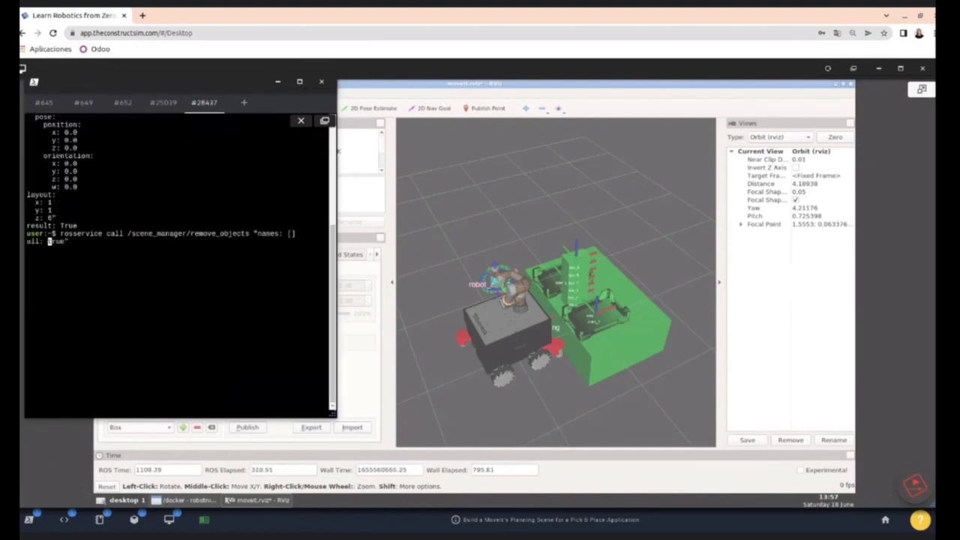
key("Left")
key("Left")
key("Left")
type("'box'")
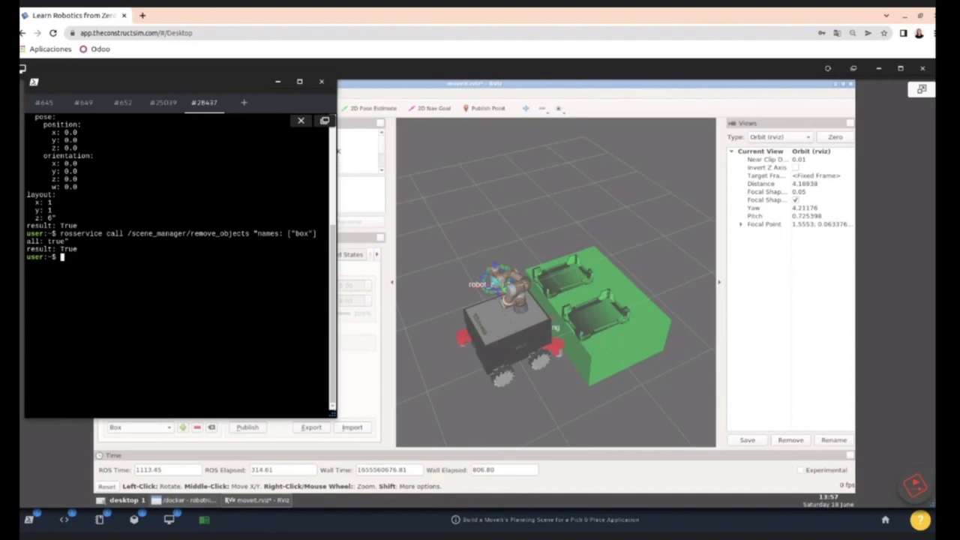
Step: Recall the add_objects call with names: ["box"] and all: true, and run it again
key("Up")
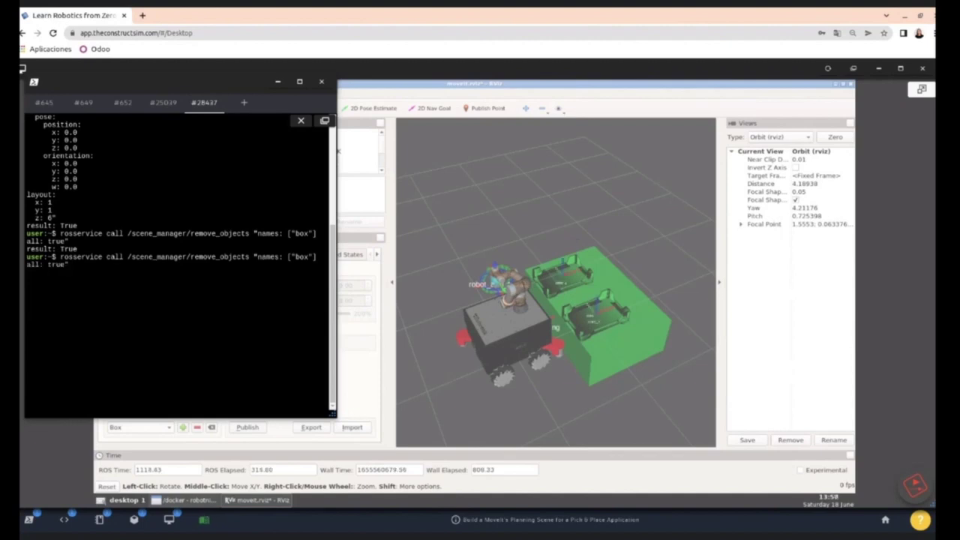
key("Up")
key("Up")
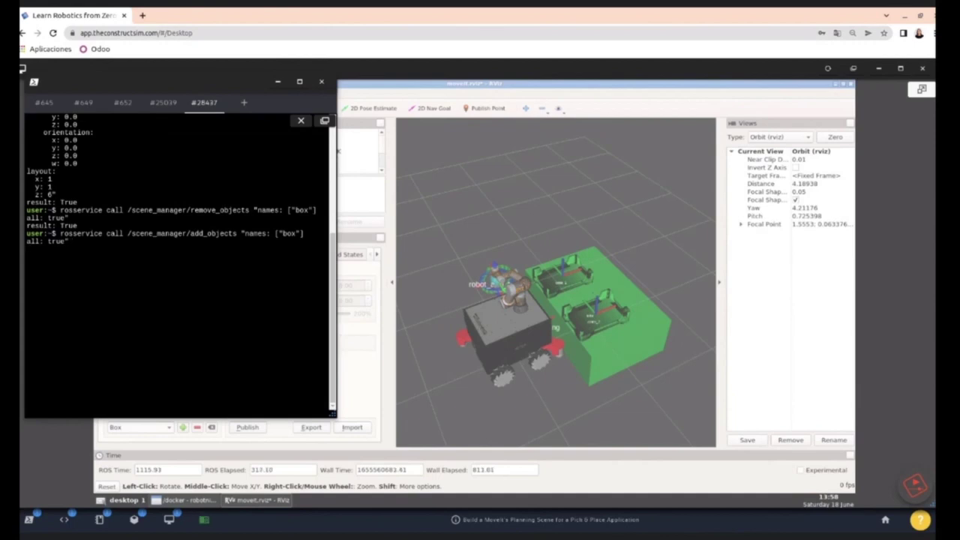
key("Return")
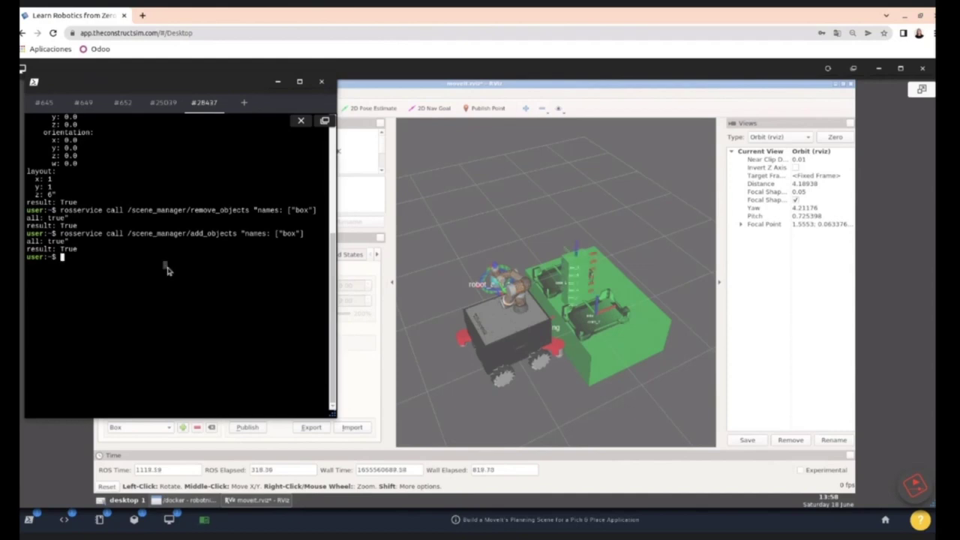
Step: Recall the add_objects call, replace it with a /scene_manager/modify_object call, and auto-complete its full request template
key("Up")
key("BackSpace")
key("BackSpace")
key("BackSpace")
key("BackSpace")
key("BackSpace")
key("BackSpace")
key("BackSpace")
key("BackSpace")
key("BackSpace")
key("BackSpace")
key("BackSpace")
key("BackSpace")
key("BackSpace")
key("BackSpace")
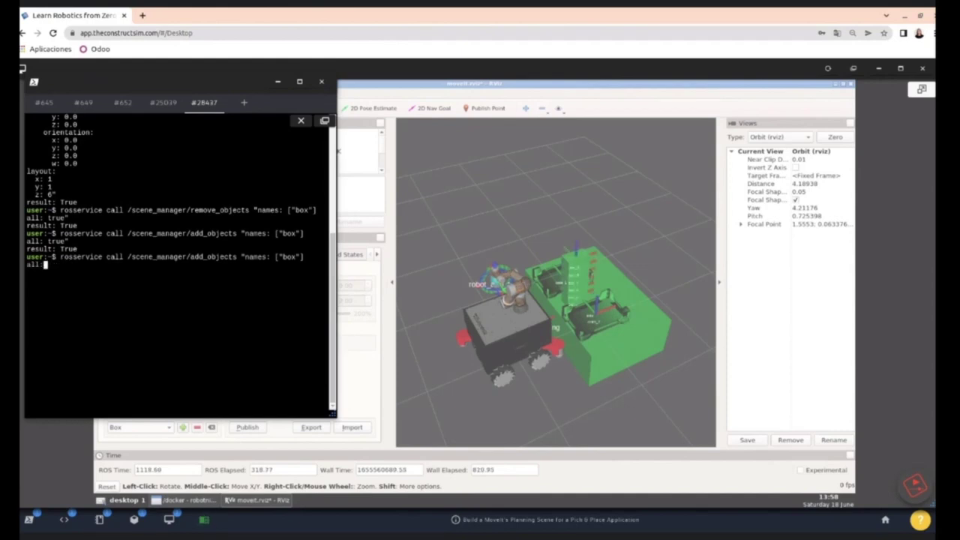
key("BackSpace")
key("BackSpace")
key("BackSpace")
key("BackSpace")
key("BackSpace")
key("BackSpace")
key("BackSpace")
key("BackSpace")
key("BackSpace")
key("BackSpace")
key("BackSpace")
key("BackSpace")
key("BackSpace")
key("BackSpace")
key("BackSpace")
key("BackSpace")
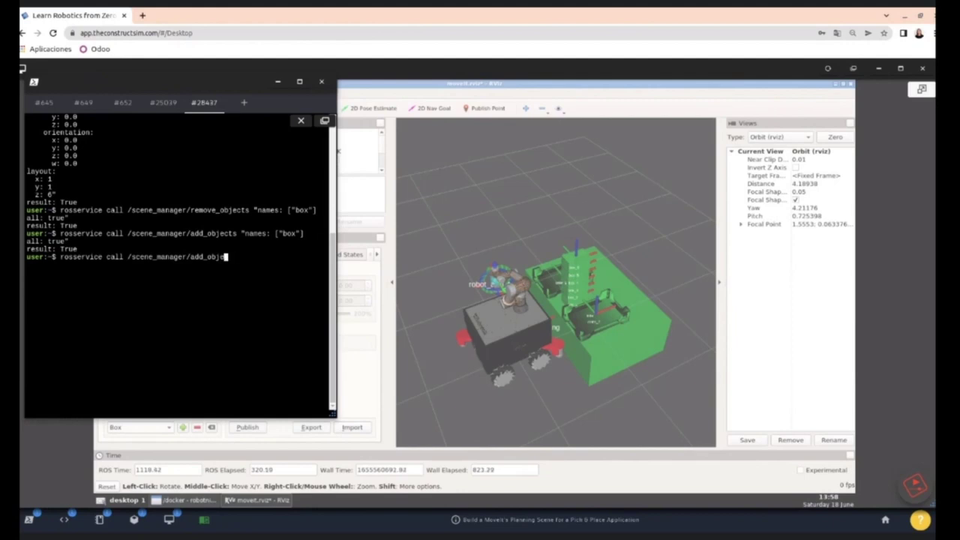
key("BackSpace")
key("BackSpace")
key("BackSpace")
key("BackSpace")
key("BackSpace")
key("BackSpace")
key("BackSpace")
key("BackSpace")
type("modif")
key("Tab")
key("Tab")
key("Tab")
Step: Enter 'box_6' as the object_id in the modify_object call
key("Left")
key("Left")
key("Left")
key("Left")
key("Left")
key("Left")
key("Left")
key("Left")
key("Left")
key("Left")
key("Left")
key("Left")
key("Left")
key("Left")
key("Left")
key("Left")
key("Left")
key("Left")
key("Left")
key("Left")
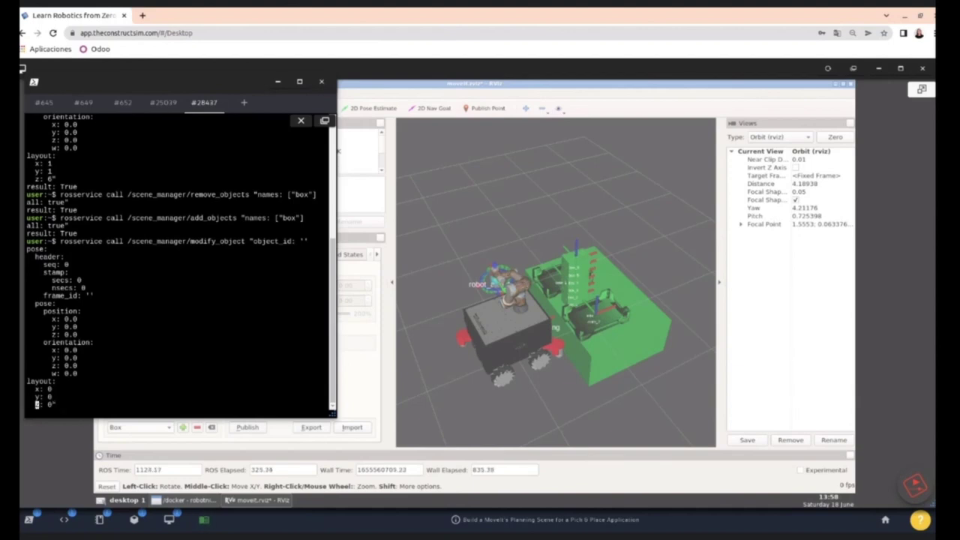
key("ctrl+a")
key("Right")
key("Right")
key("Right")
key("Right")
key("Right")
key("Right")
key("Right")
key("Right")
key("Right")
key("Right")
key("Right")
key("Right")
key("Right")
key("Right")
key("Right")
key("Right")
key("Right")
key("Right")
key("Right")
key("Right")
key("Right")
key("Right")
key("Right")
key("Right")
key("Right")
key("Right")
key("Right")
key("Right")
key("Right")
key("Right")
key("Right")
key("Right")
key("Right")
key("Right")
key("Right")
key("Right")
key("Right")
key("Right")
key("Right")
key("Right")
type("box_6")
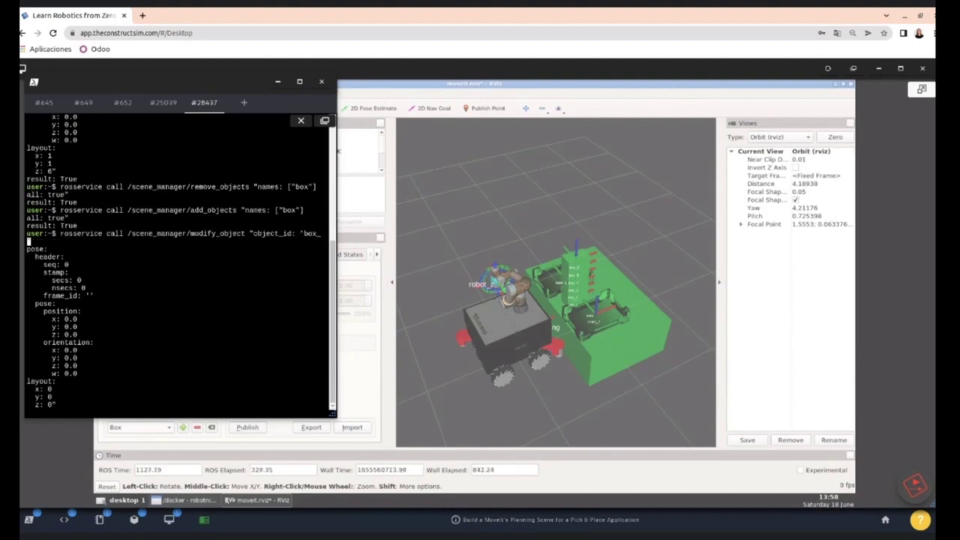
Step: Enter 'crate_2' as the frame_id in the pose header of the modify_object call
key("Right")
key("Right")
key("Right")
key("Right")
key("Right")
key("Right")
key("Right")
key("Right")
key("Right")
key("Right")
key("Right")
key("Right")
key("Right")
key("Right")
key("Right")
key("Right")
key("Right")
key("Right")
key("Right")
key("Right")
key("Right")
key("Right")
key("Right")
key("Right")
key("Right")
key("Right")
key("Right")
key("Right")
key("Right")
key("Right")
key("Right")
key("Right")
key("Right")
key("Right")
key("Right")
key("Right")
key("Right")
key("Right")
key("Right")
key("Right")
key("Right")
key("Right")
key("Right")
key("Right")
key("Right")
key("Right")
key("Right")
key("Right")
key("Right")
key("Right")
key("Right")
key("Right")
key("Right")
key("Right")
key("Right")
key("Right")
key("Right")
key("Right")
key("Right")
key("Right")
key("Right")
key("Right")
key("Right")
key("Right")
key("Right")
type("crate_2")
Step: Set the pose's position z to 0.10 in the modify_object call and run it
key("Right")
key("Right")
key("Right")
key("Right")
key("Right")
key("Right")
key("Right")
key("Right")
key("Right")
key("Right")
key("Right")
key("Right")
key("Right")
key("Right")
key("Right")
key("Right")
key("Right")
key("Right")
key("Right")
key("Right")
key("Right")
key("Right")
key("Right")
key("Right")
key("Right")
key("Right")
key("Right")
key("Right")
key("Right")
key("Right")
key("Right")
key("Right")
key("Right")
key("Right")
key("Right")
key("Right")
key("Right")
key("Right")
key("Right")
key("Right")
key("Right")
key("Right")
key("Right")
key("Right")
key("Right")
key("Right")
key("Right")
key("Right")
key("Right")
key("Right")
key("Right")
key("Right")
key("Right")
key("Right")
key("Right")
type("1")
key("Return")
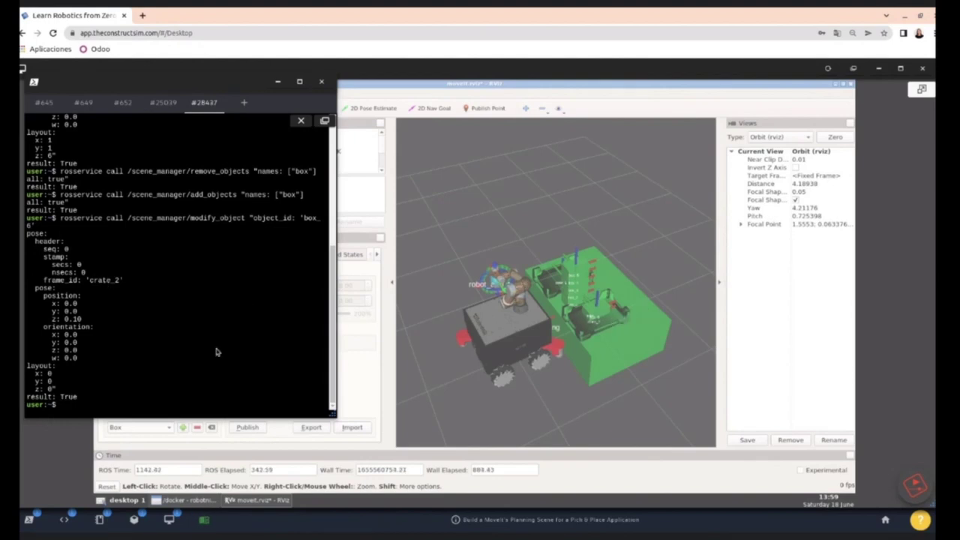
Step: Recall the add_objects call and cut it back to rosservice call /scene_manager/
key("Up")
key("Up")
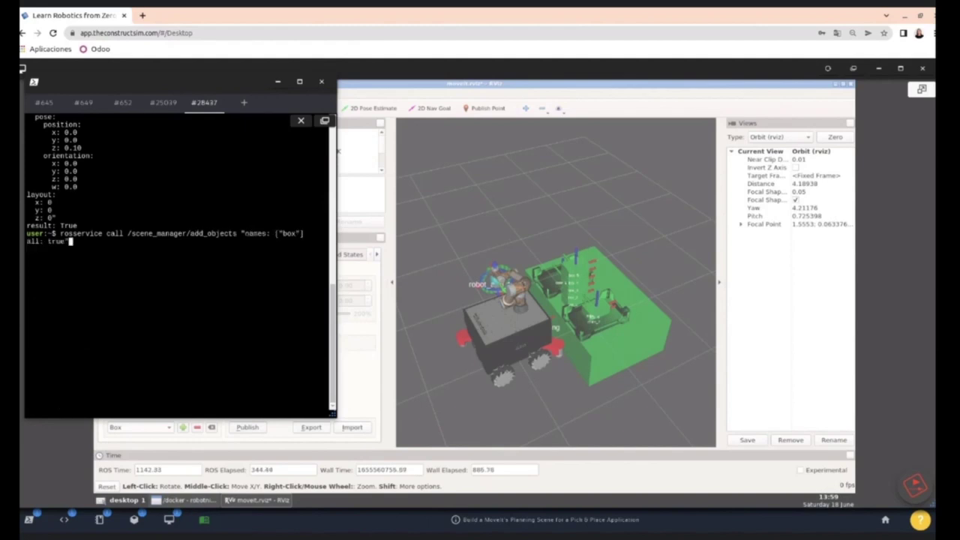
key("BackSpace")
key("BackSpace")
key("BackSpace")
key("BackSpace")
key("BackSpace")
key("BackSpace")
key("BackSpace")
key("BackSpace")
key("BackSpace")
key("BackSpace")
key("BackSpace")
key("BackSpace")
key("BackSpace")
key("BackSpace")
key("BackSpace")
key("BackSpace")
key("BackSpace")
key("BackSpace")
key("BackSpace")
key("BackSpace")
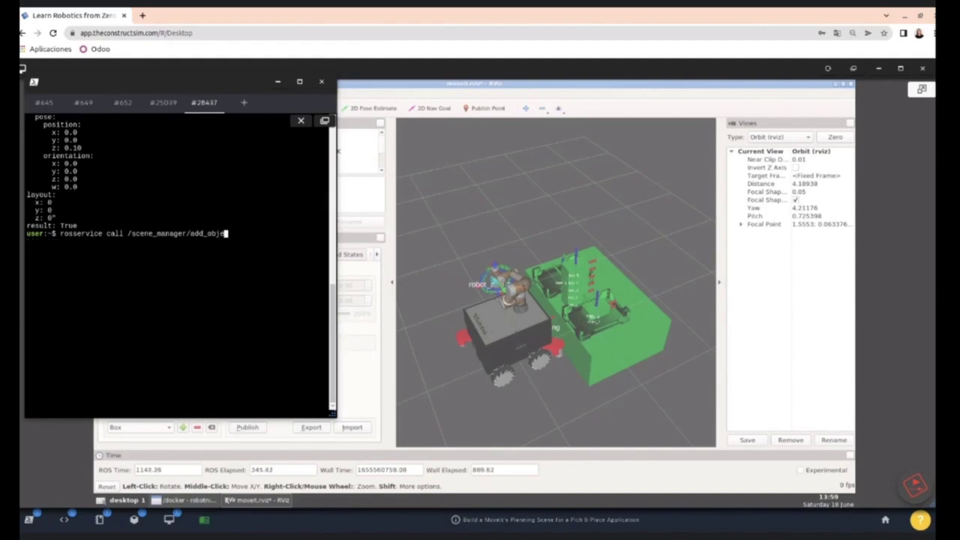
key("BackSpace")
key("BackSpace")
key("BackSpace")
Step: List the services available under /scene_manager/ with auto-completion
key("Tab")
key("Tab")
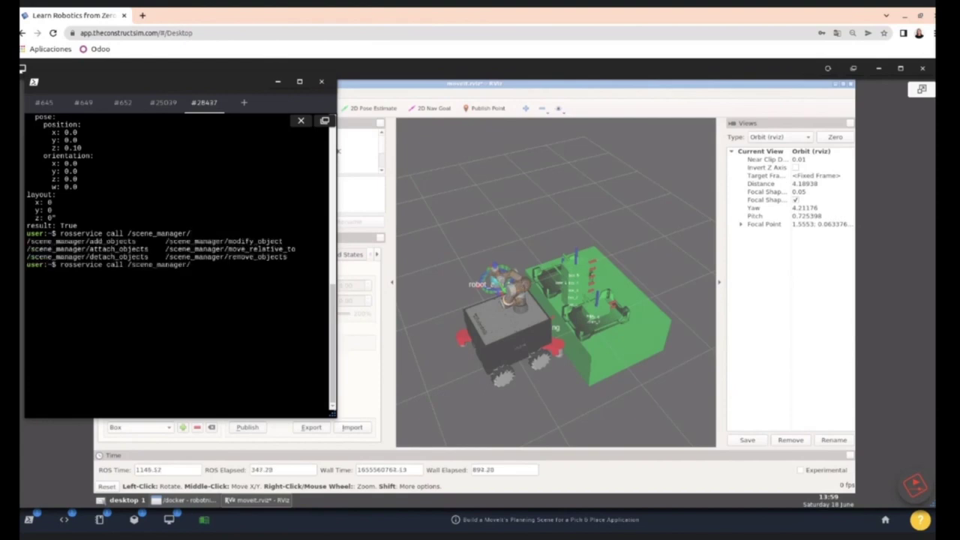
key("Tab")
key("Tab")
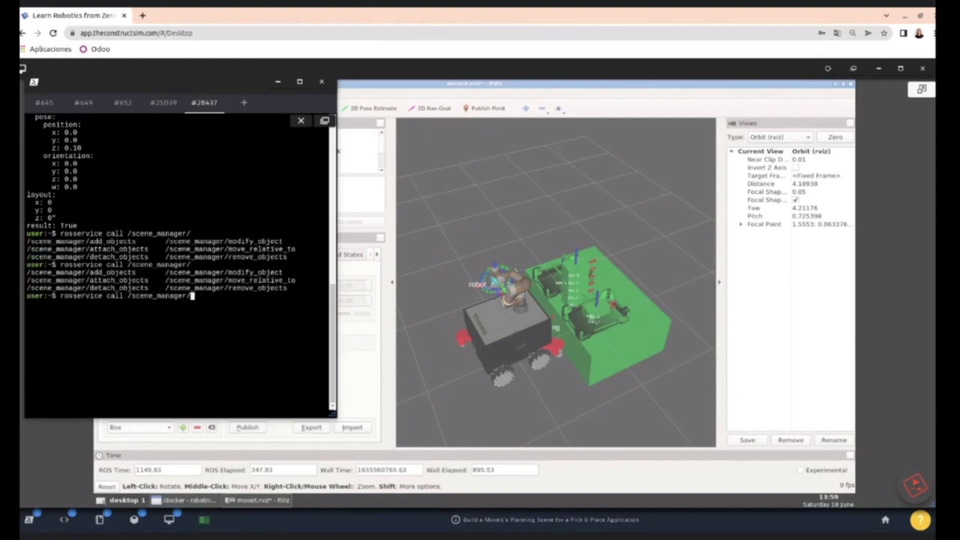
key("Tab")
key("Tab")
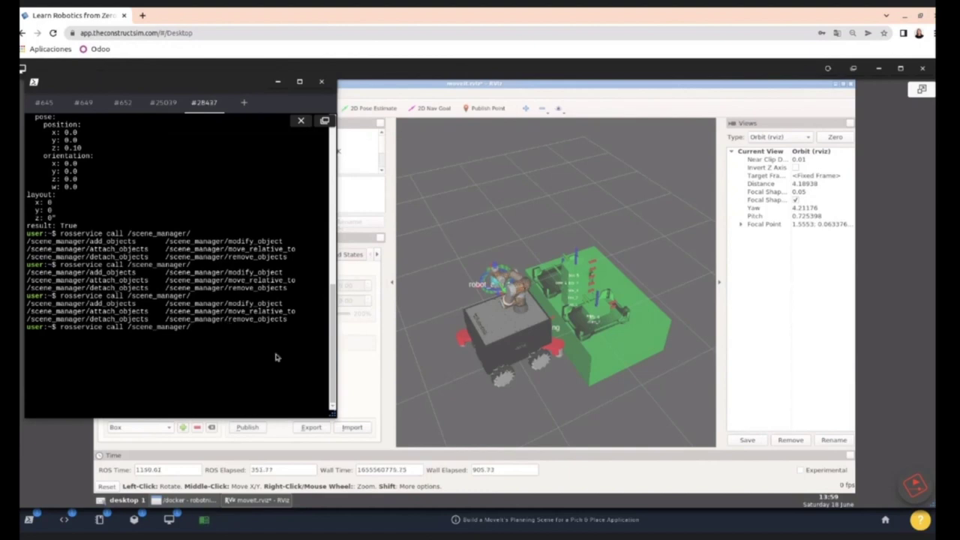
Step: Complete the service call as /scene_manager/remove_objects and fill in its request template with auto-completion
key("BackSpace")
key("BackSpace")
key("BackSpace")
key("BackSpace")
key("BackSpace")
key("BackSpace")
key("BackSpace")
key("BackSpace")
key("Tab")
type("r")
key("Tab")
key("Tab")
Step: Set the all field of the remove_objects request to true
key("BackSpace")
key("BackSpace")
key("BackSpace")
key("BackSpace")
key("BackSpace")
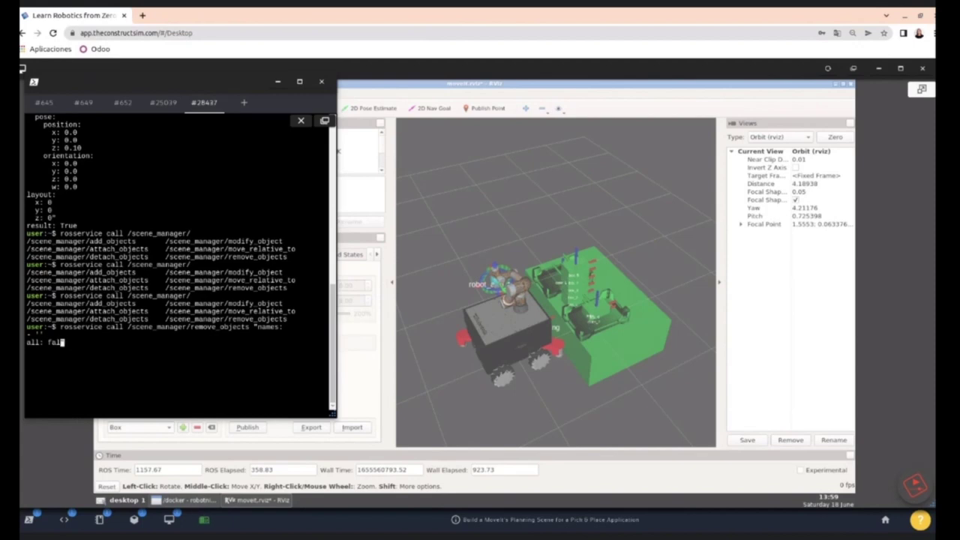
type("true")
Step: Replace the names entry with an empty list [] and run the remove_objects call
key("Left")
key("Left")
key("Left")
key("Left")
key("Left")
key("Left")
key("Left")
key("Left")
key("Left")
key("Left")
key("Left")
key("Delete")
key("BackSpace")
key("BackSpace")
key("BackSpace")
key("BackSpace")
type("[]")
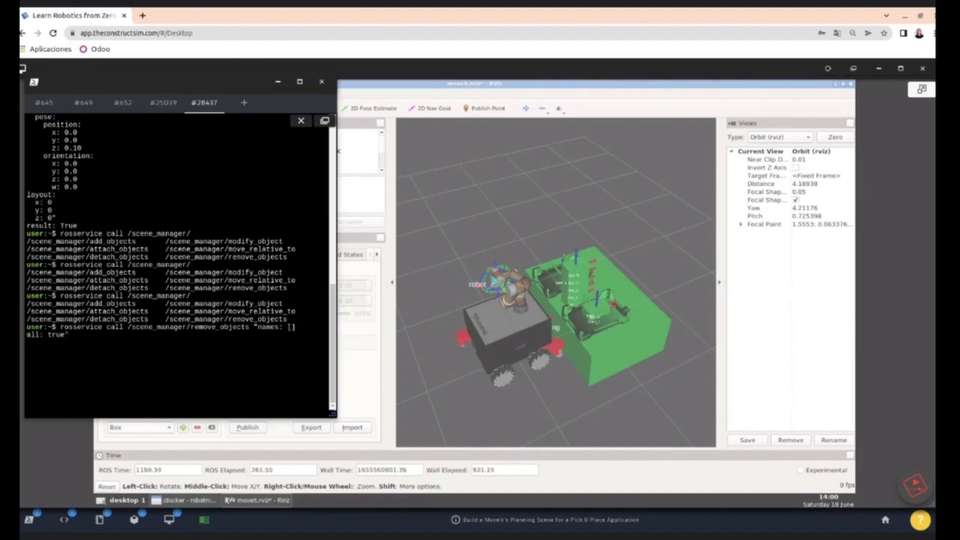
key("Return")
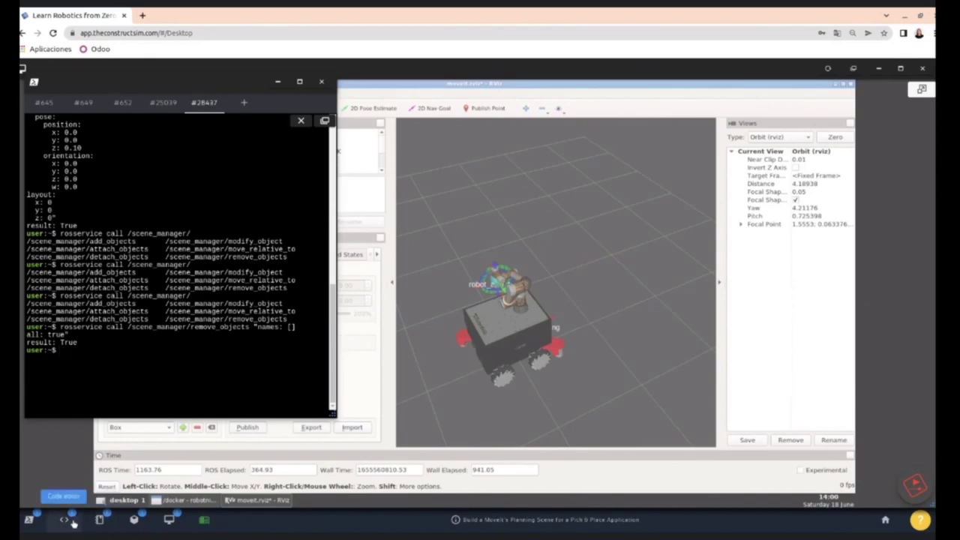
Step: Switch to the notebook and read the MoveIt + Scene Manager pick and place section, including the PickObjectAction message
left_click(71, 521)
left_click(96, 520)
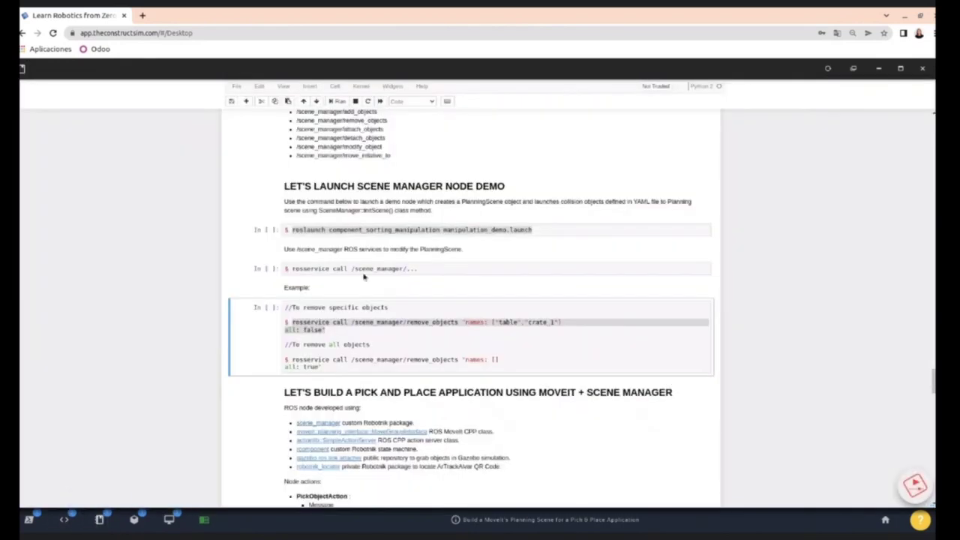
scroll(375, 313, "down", 5)
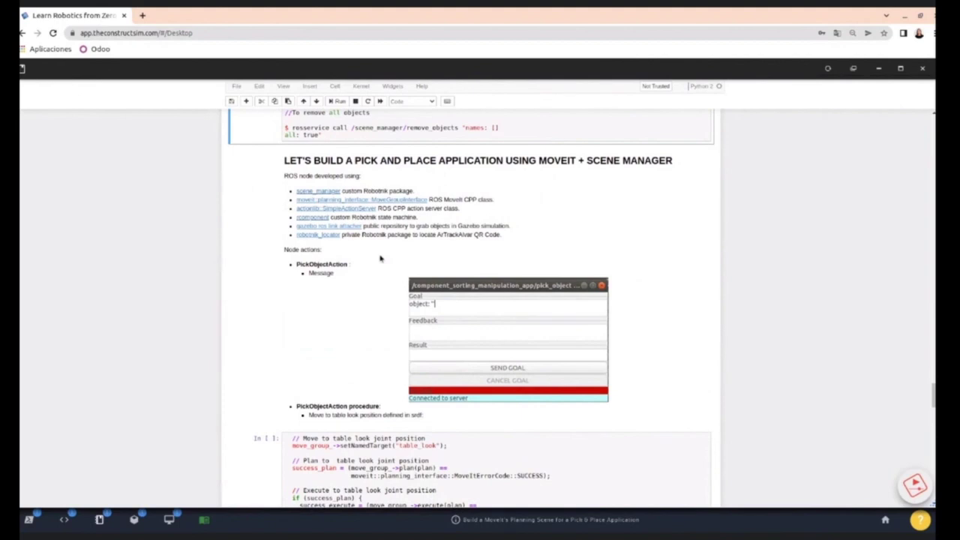
scroll(378, 254, "down", 1)
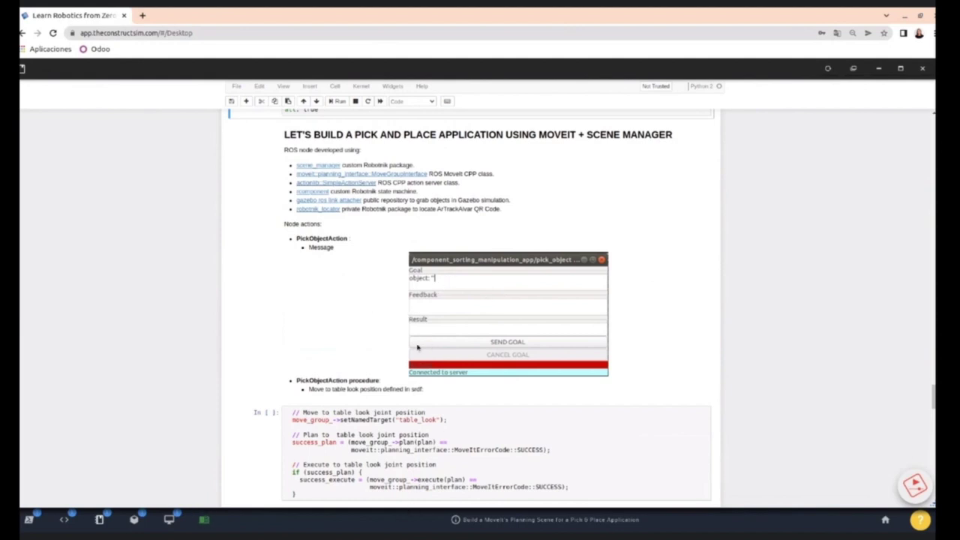
scroll(404, 345, "down", 1)
scroll(404, 344, "down", 1)
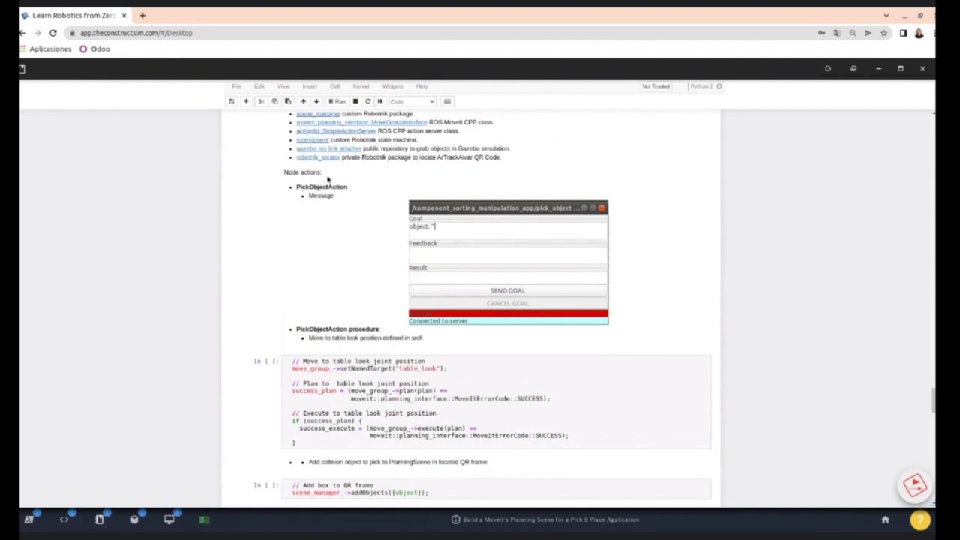
scroll(327, 177, "down", 1)
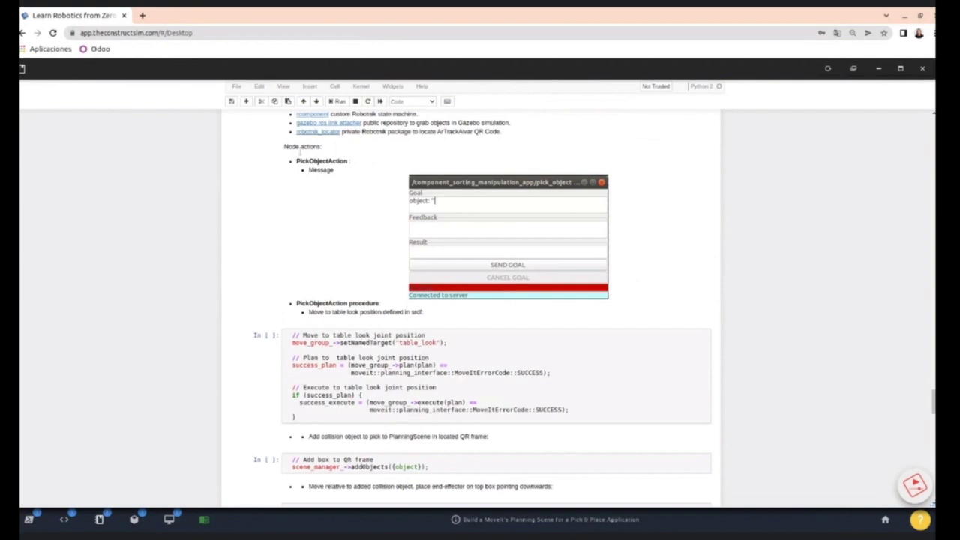
scroll(312, 182, "down", 1)
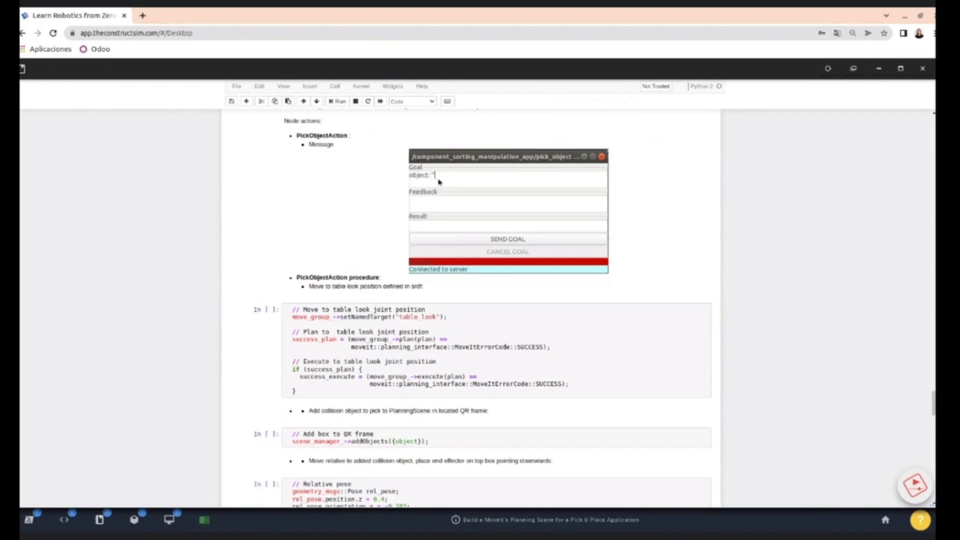
scroll(434, 200, "down", 3)
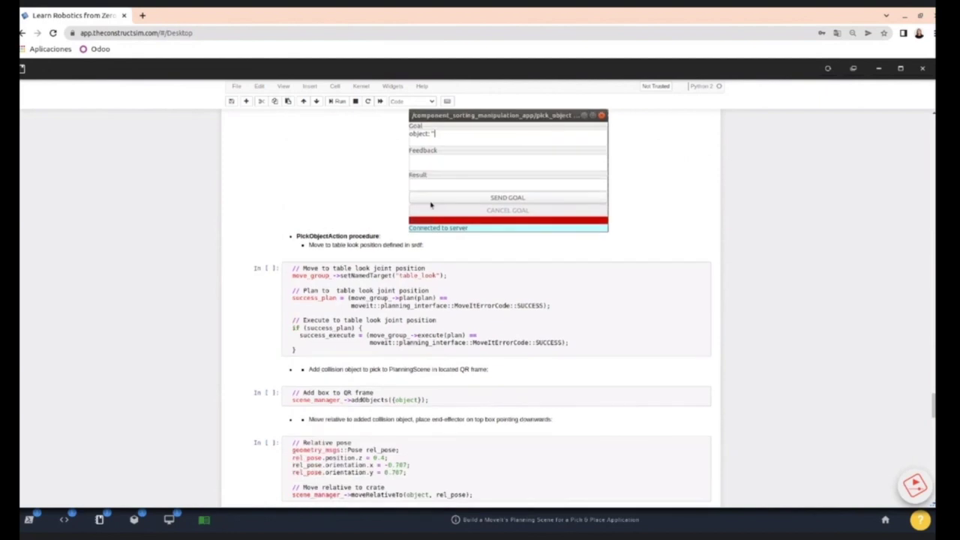
scroll(424, 205, "down", 1)
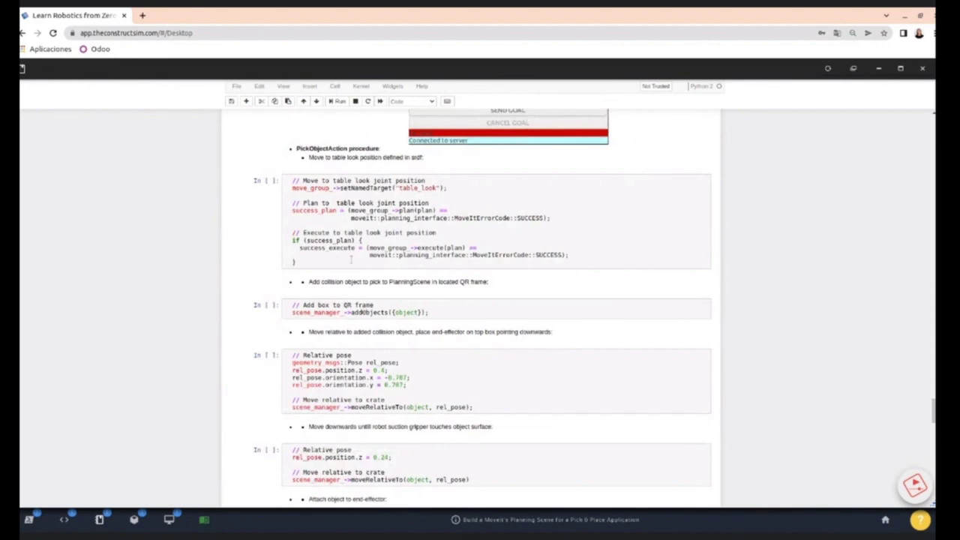
Step: Look at the robot and table in Gazebo and read the PickObjectAction procedure code in the notebook
left_click(136, 520)
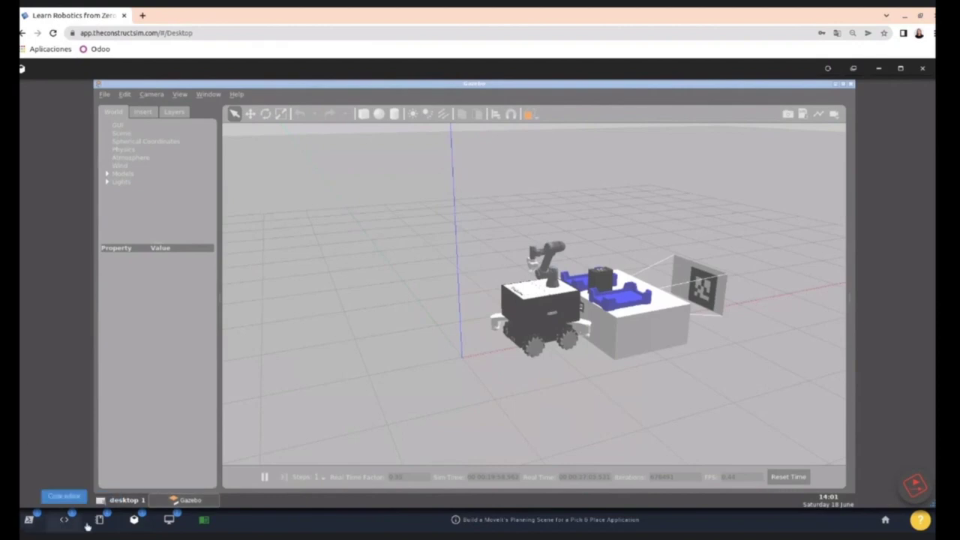
left_click(97, 525)
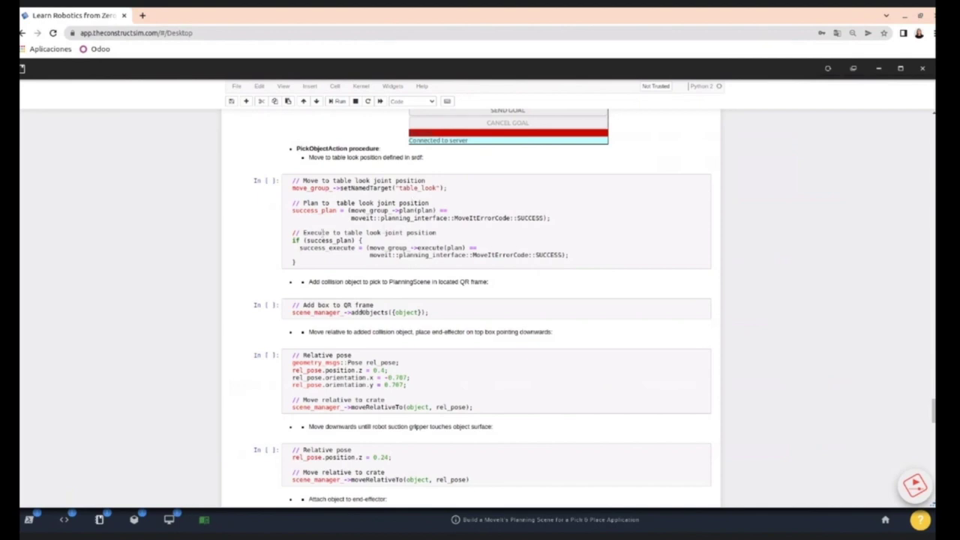
scroll(360, 270, "up", 1)
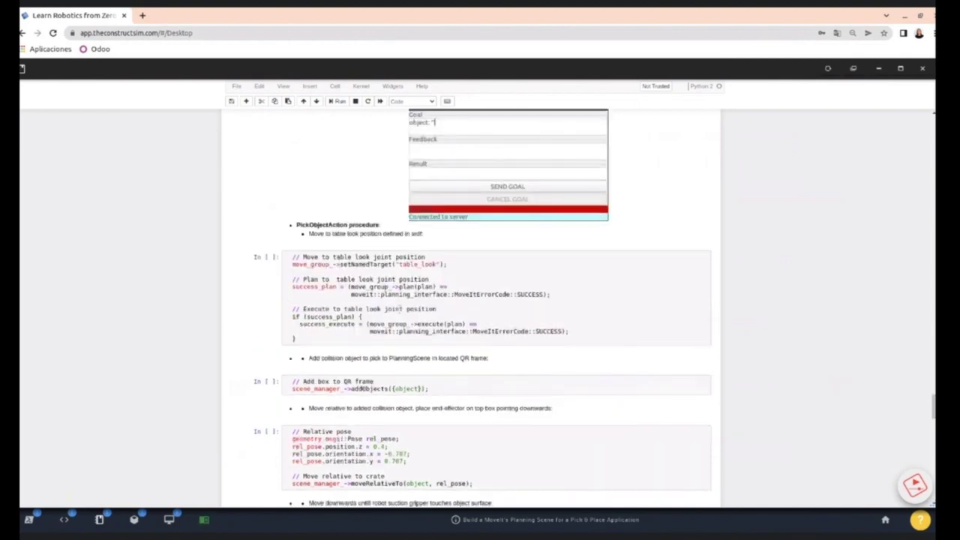
scroll(482, 307, "down", 1)
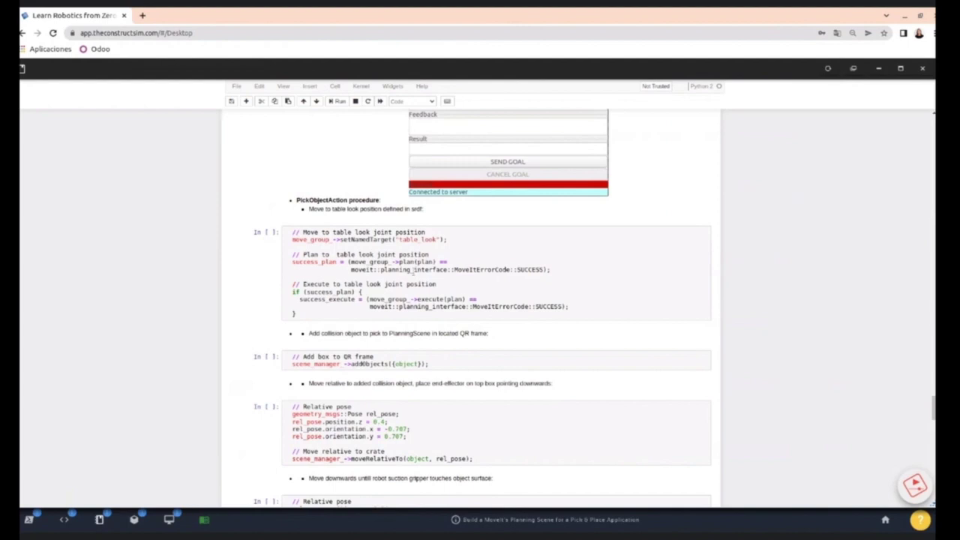
scroll(416, 262, "down", 1)
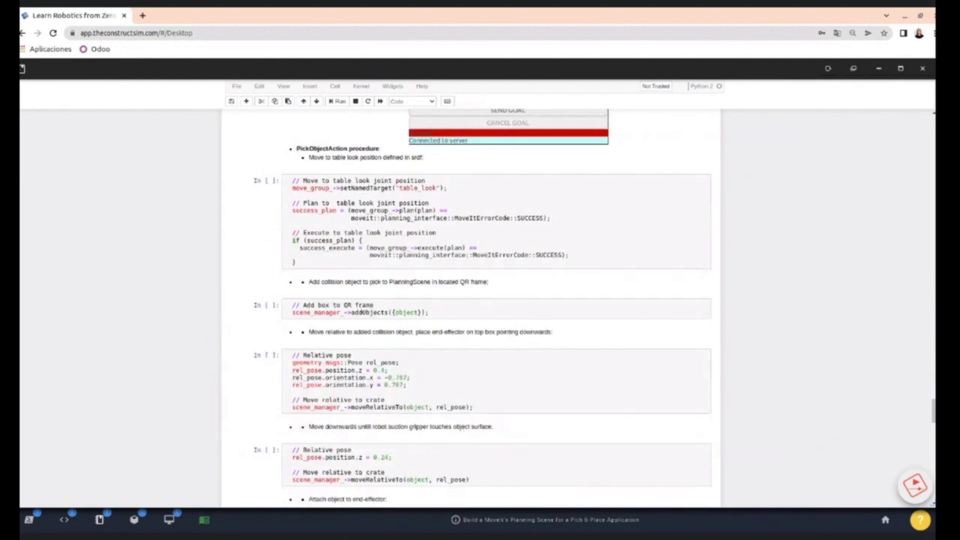
scroll(427, 253, "down", 1)
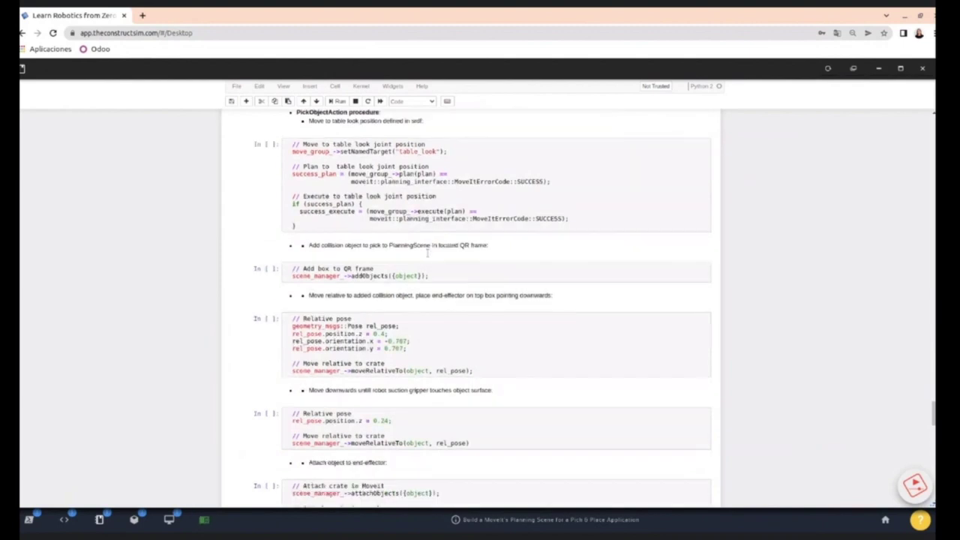
scroll(427, 252, "down", 3)
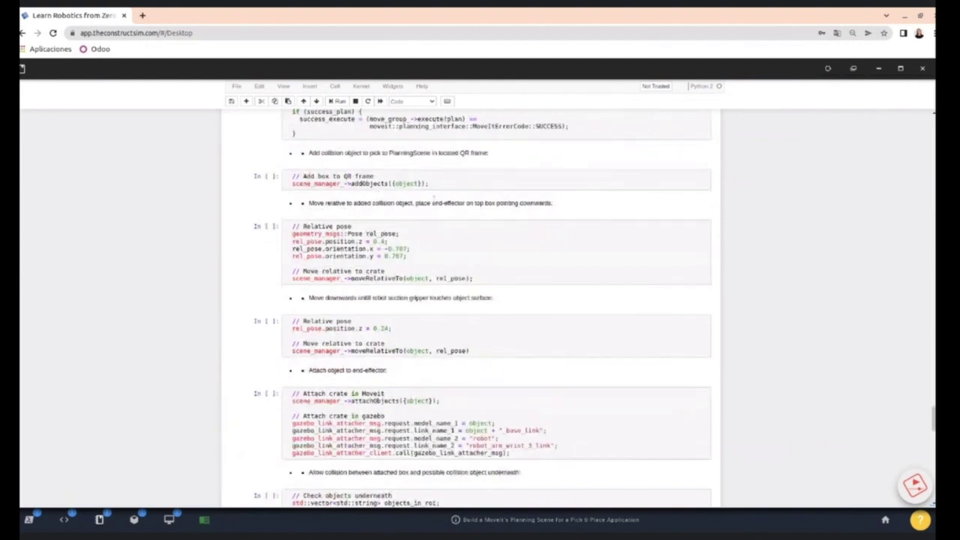
scroll(437, 201, "up", 4)
scroll(438, 217, "up", 2)
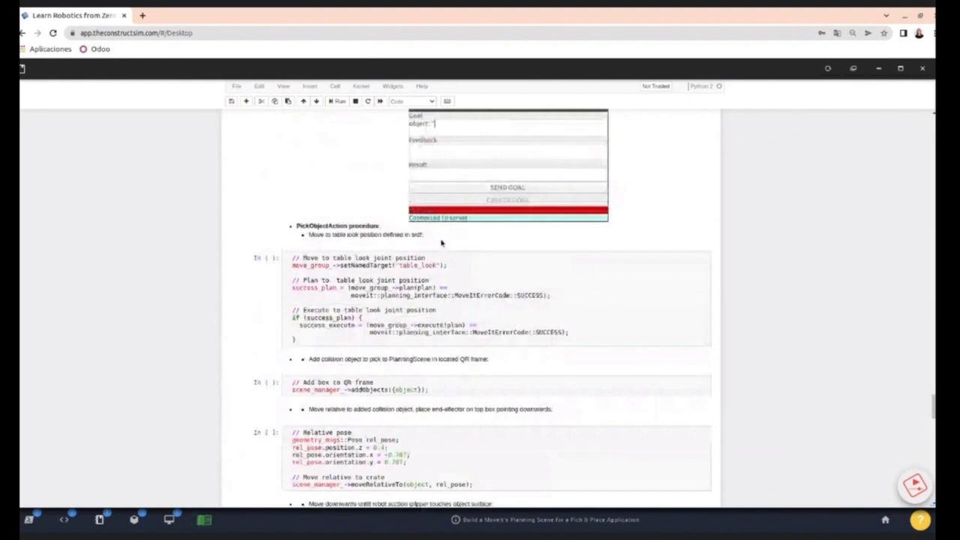
Step: Highlight the object argument of addObjects in the notebook's 'Add box to QR frame' cell
left_click(434, 124)
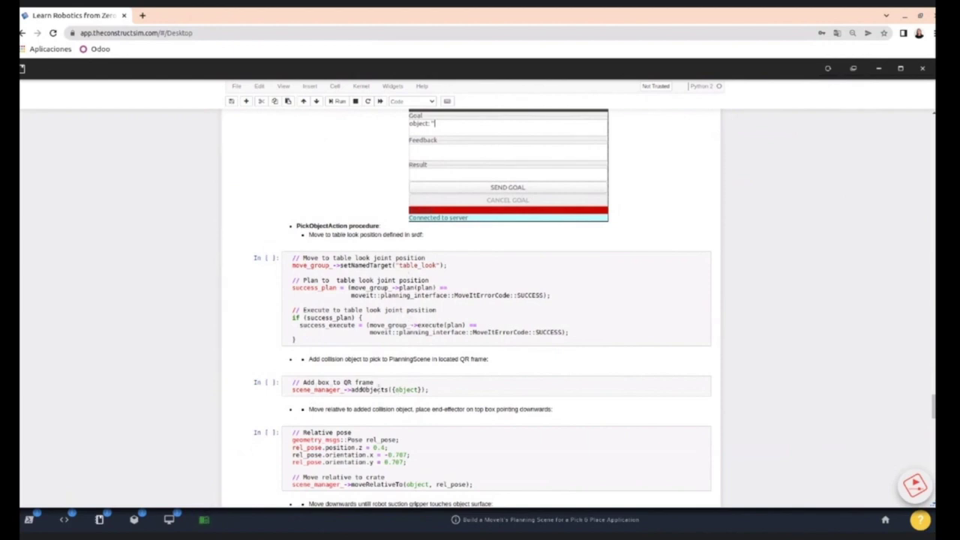
left_click(414, 389)
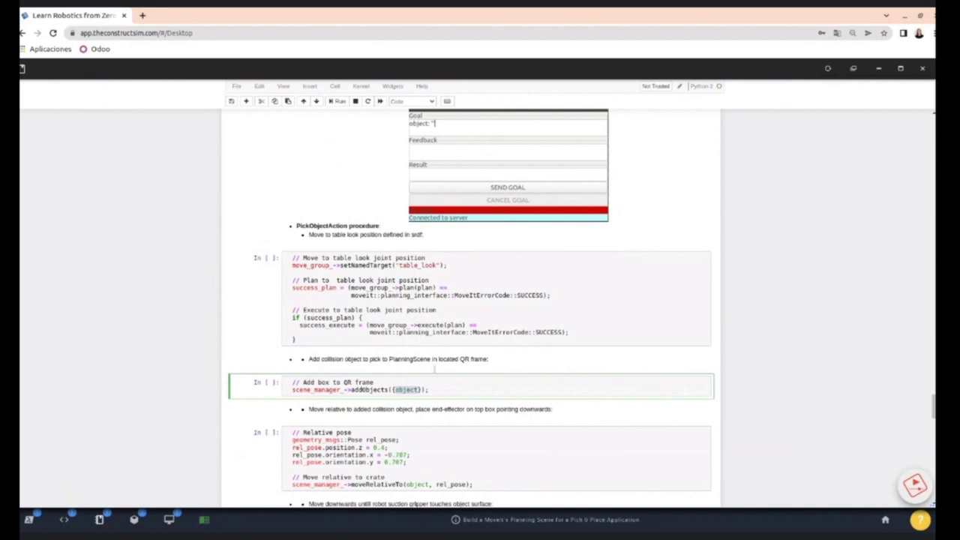
scroll(426, 379, "down", 1)
scroll(426, 379, "down", 2)
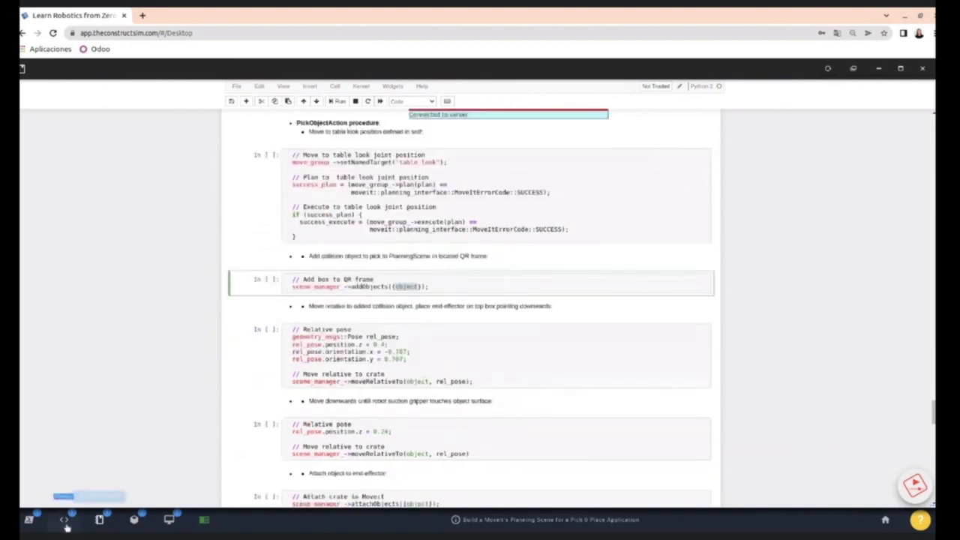
Step: Open objects_config.yaml from the config folder in the code editor and highlight the box_1 entry and its frame_id box_1_grab_qr
left_click(65, 520)
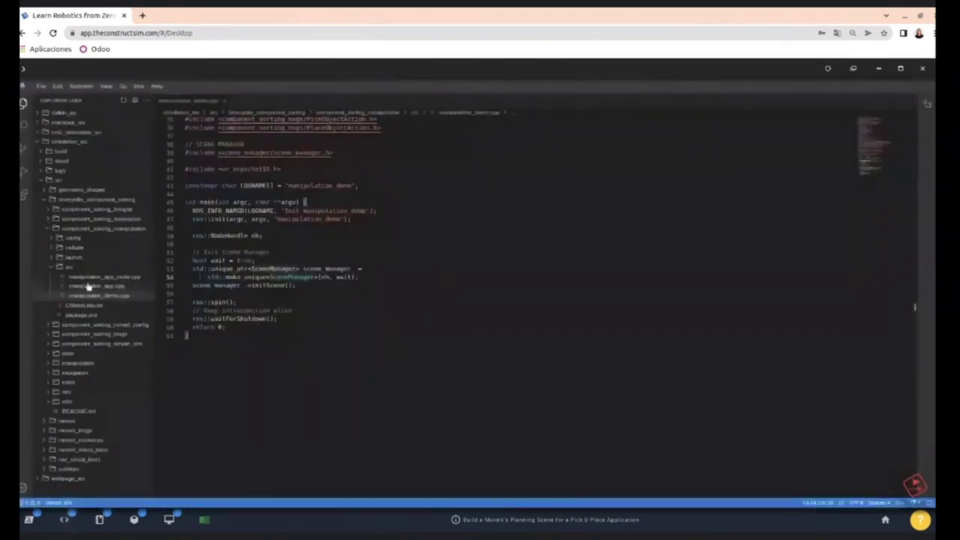
left_click(77, 240)
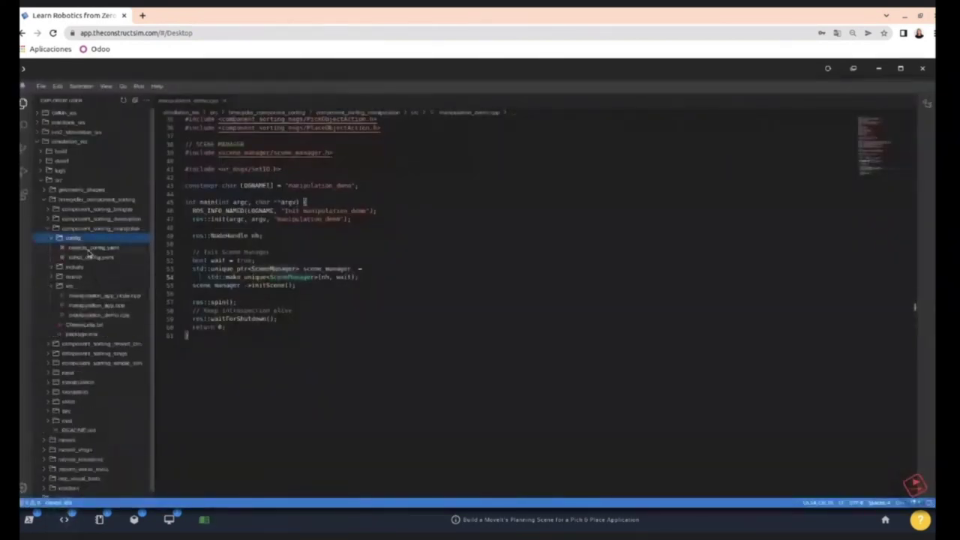
left_click(88, 251)
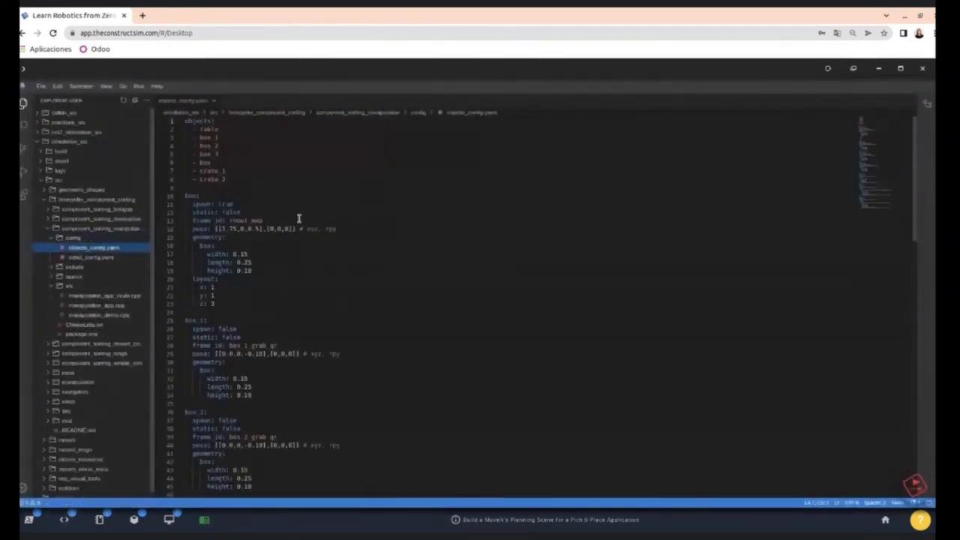
scroll(296, 217, "down", 6)
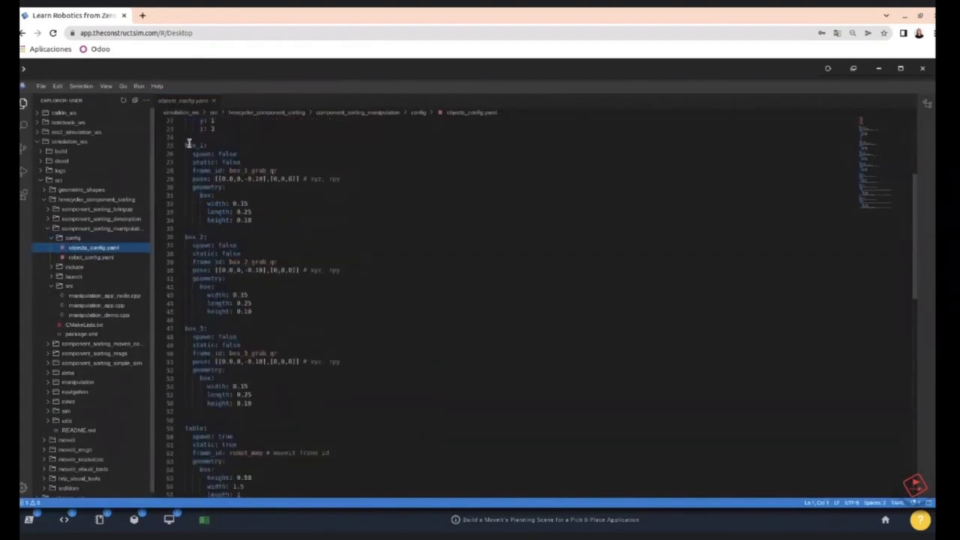
left_click_drag(185, 144, 211, 145)
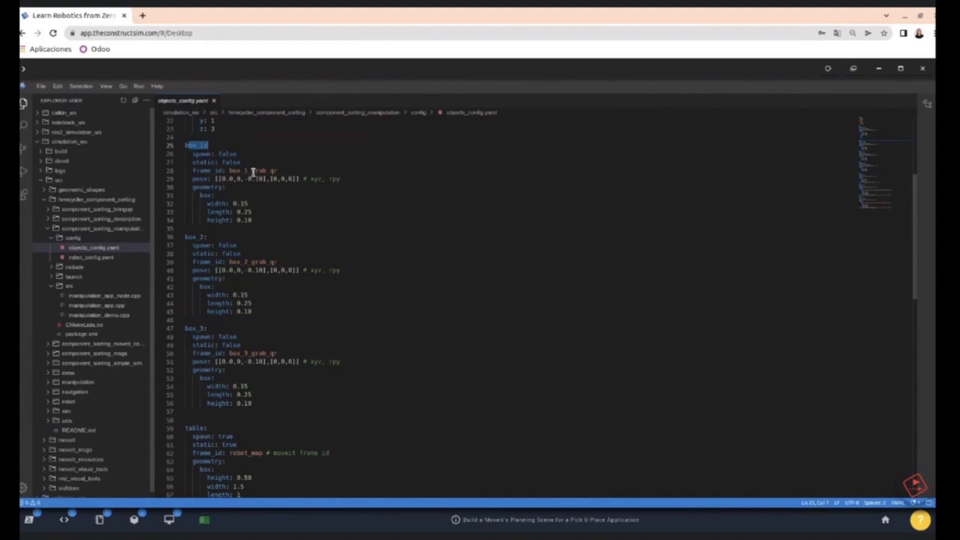
double_click(254, 171)
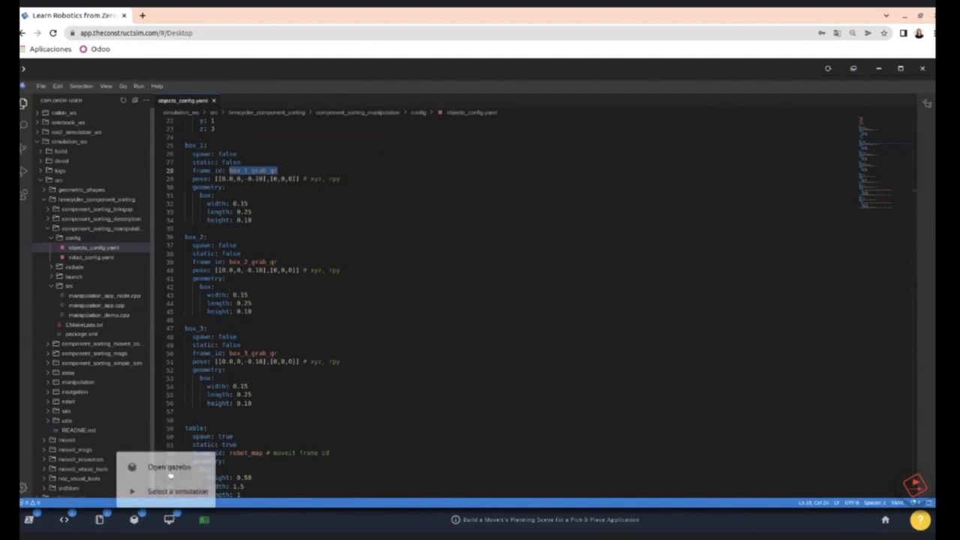
Step: View the Gazebo scene, return to the notebook and highlight the rel_pose.position.z value 0.4 in the relative pose cell
left_click(140, 527)
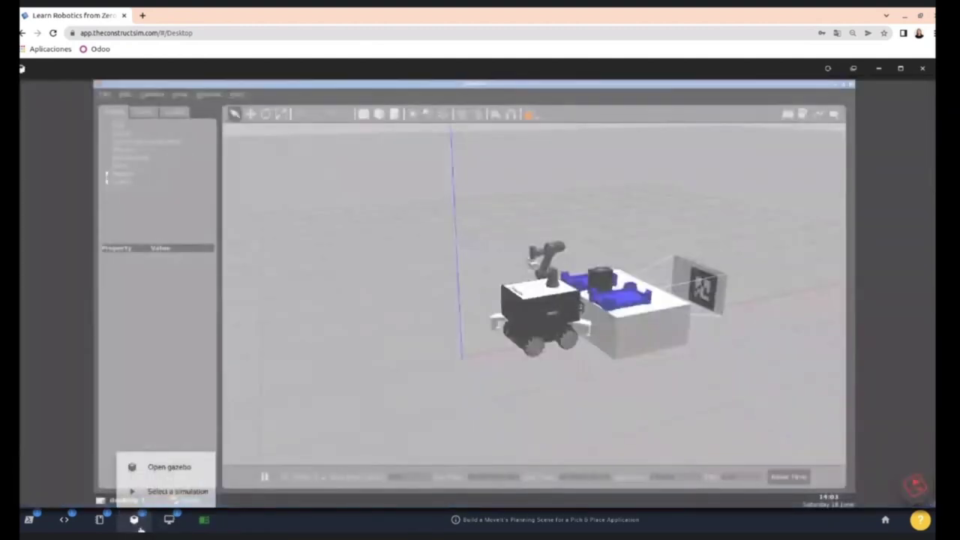
left_click(105, 526)
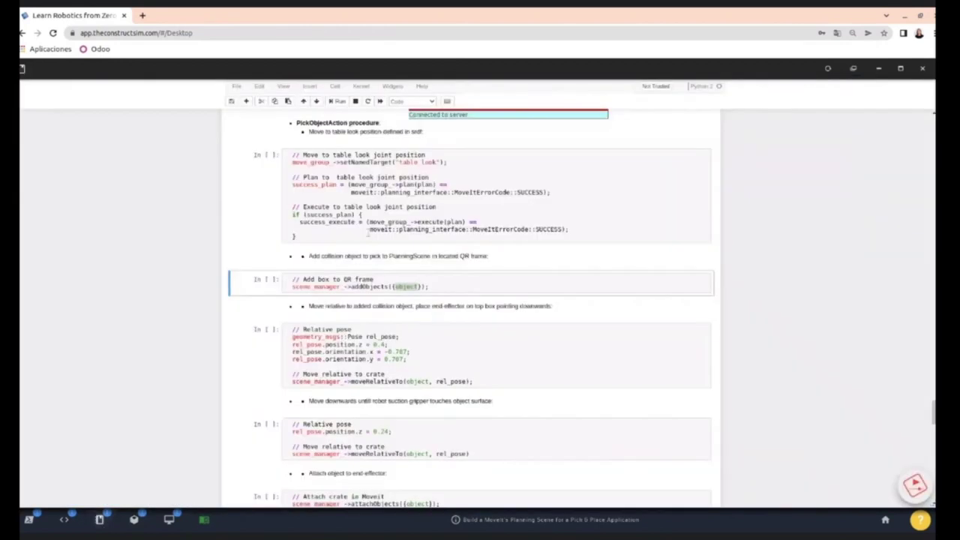
scroll(412, 267, "down", 5)
scroll(412, 267, "down", 1)
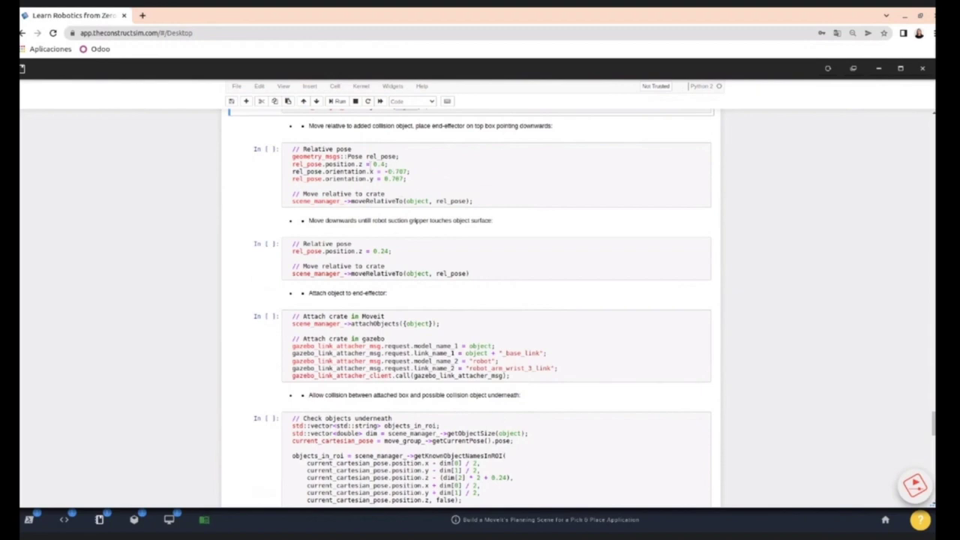
left_click_drag(372, 164, 380, 164)
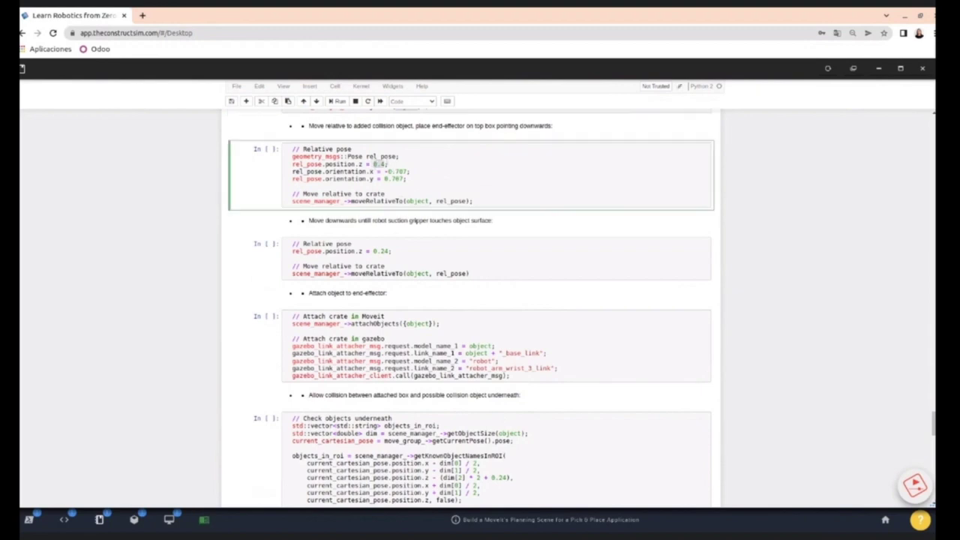
Step: View the simulated robot in Gazebo and switch to RViz in the graphical tools to inspect the planning scene
mouse_move(135, 518)
left_click(165, 465)
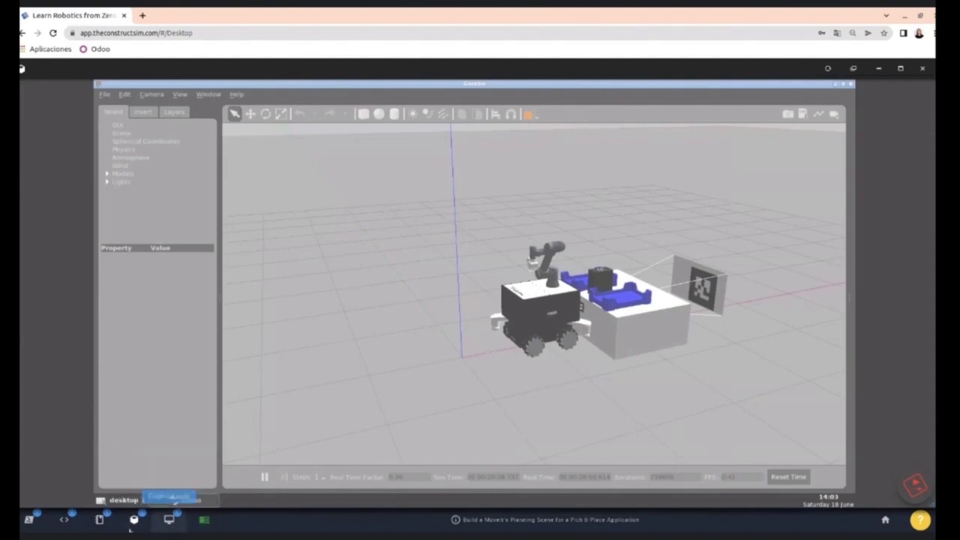
mouse_move(136, 522)
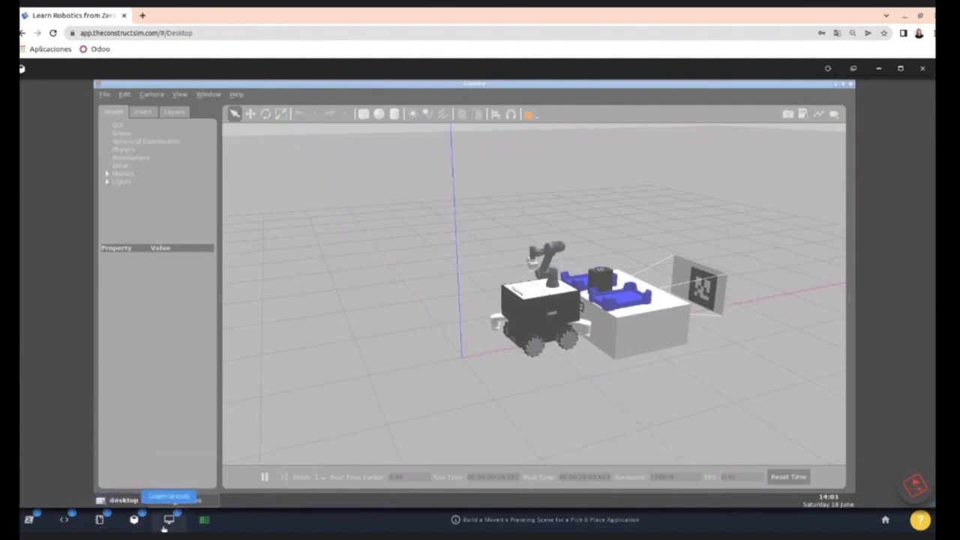
left_click(166, 523)
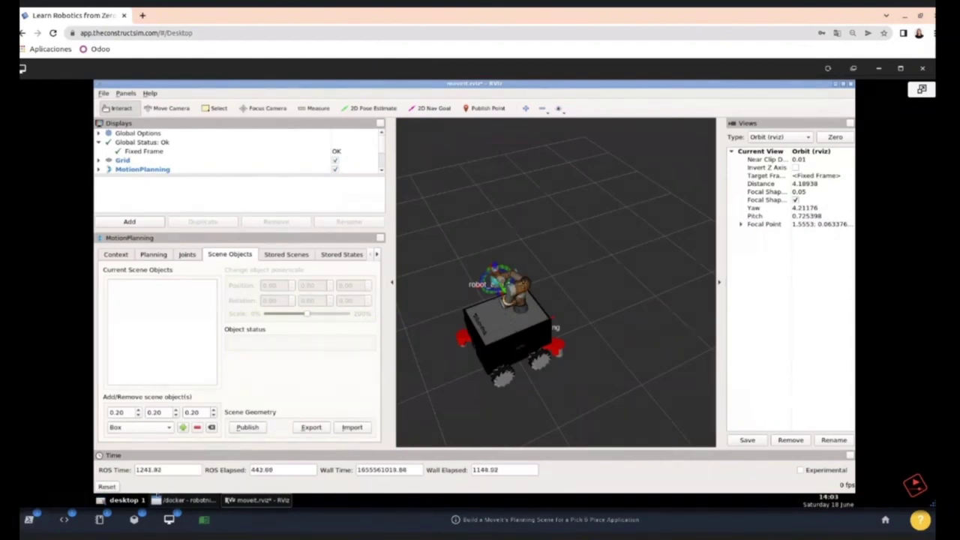
Step: Return to the notebook and copy the command roslaunch component_sorting_manipulation manipulation_app.launch from the pick and place launch section
left_click(100, 517)
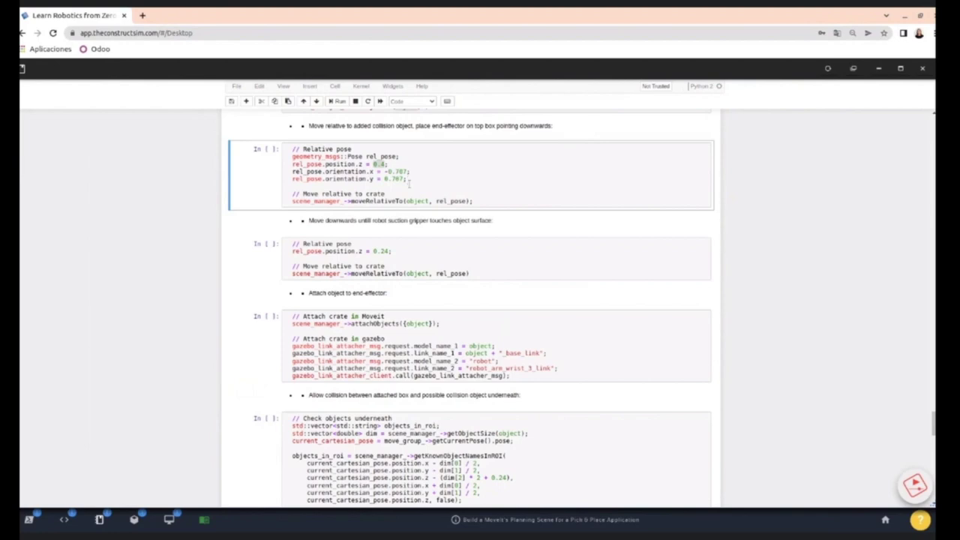
scroll(410, 184, "up", 1)
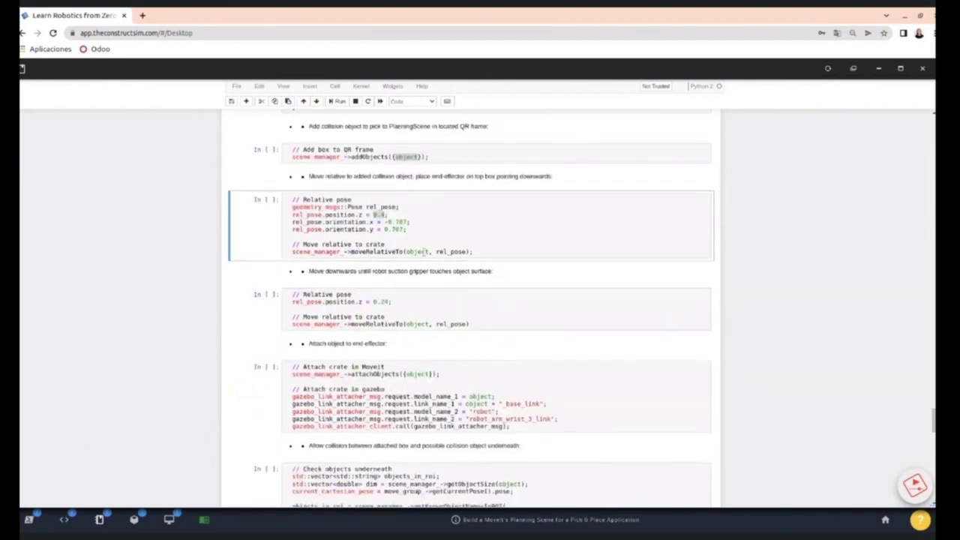
scroll(411, 271, "down", 10)
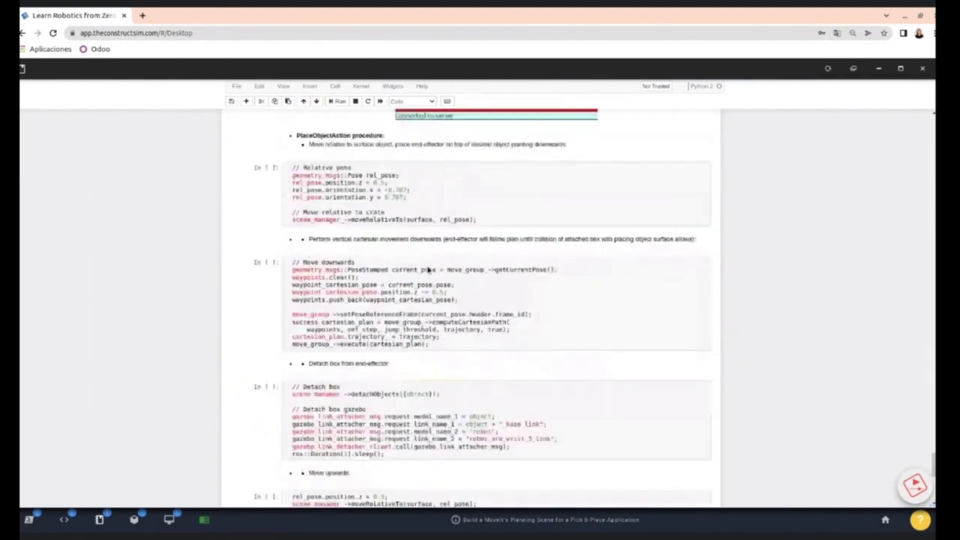
scroll(429, 271, "down", 5)
left_click(575, 265)
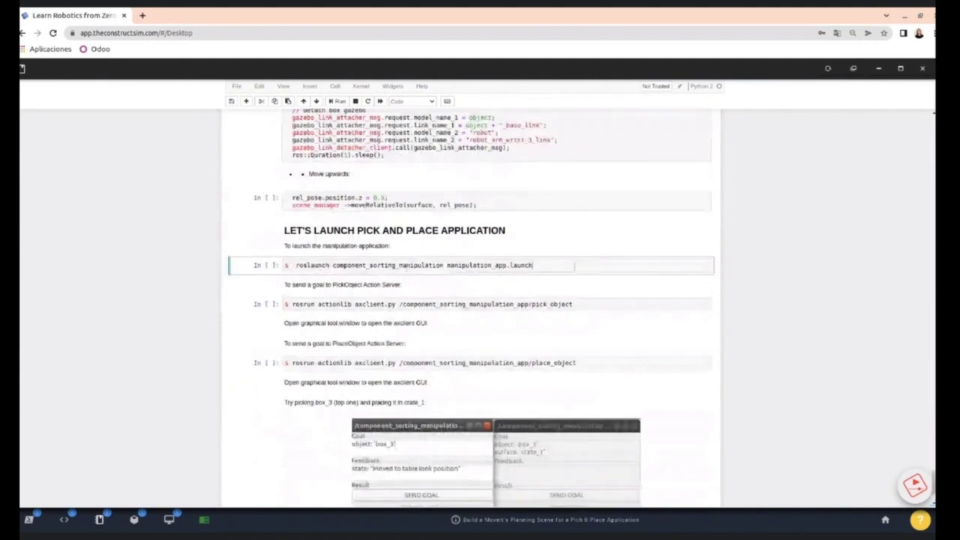
left_click_drag(574, 266, 294, 266)
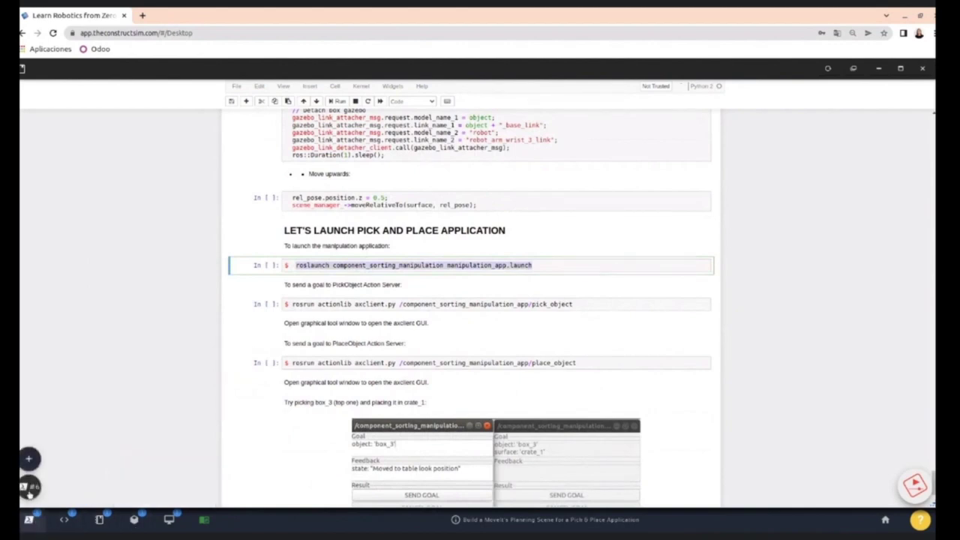
Step: Stop the manipulation demo running in terminal #25039 and run roslaunch component_sorting_manipulation manipulation_app.launch there
left_click(28, 488)
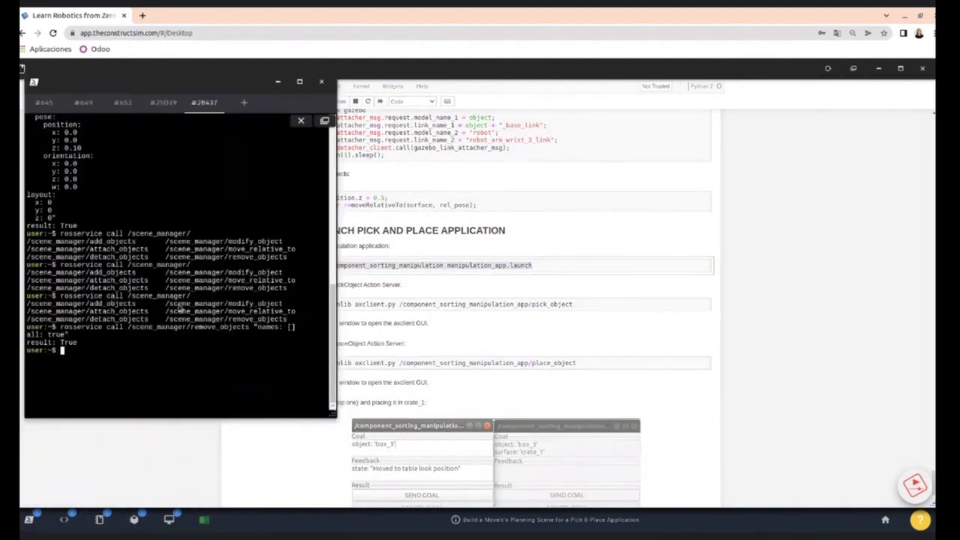
left_click(164, 102)
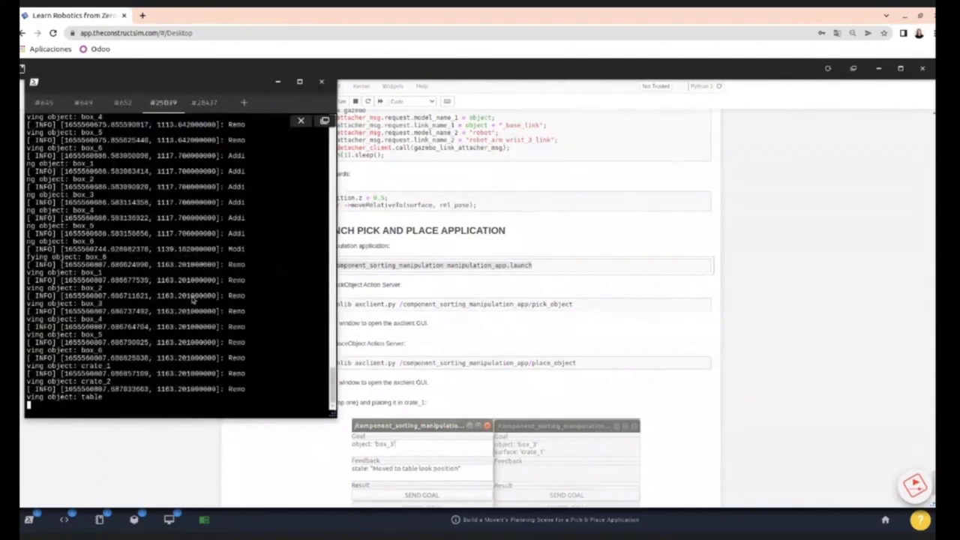
key("ctrl+c")
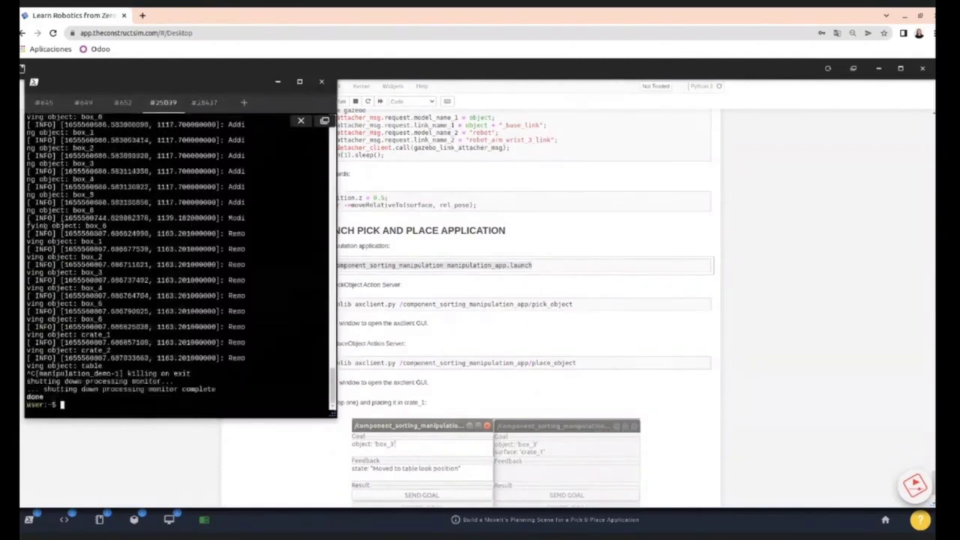
key("ctrl+shift+v")
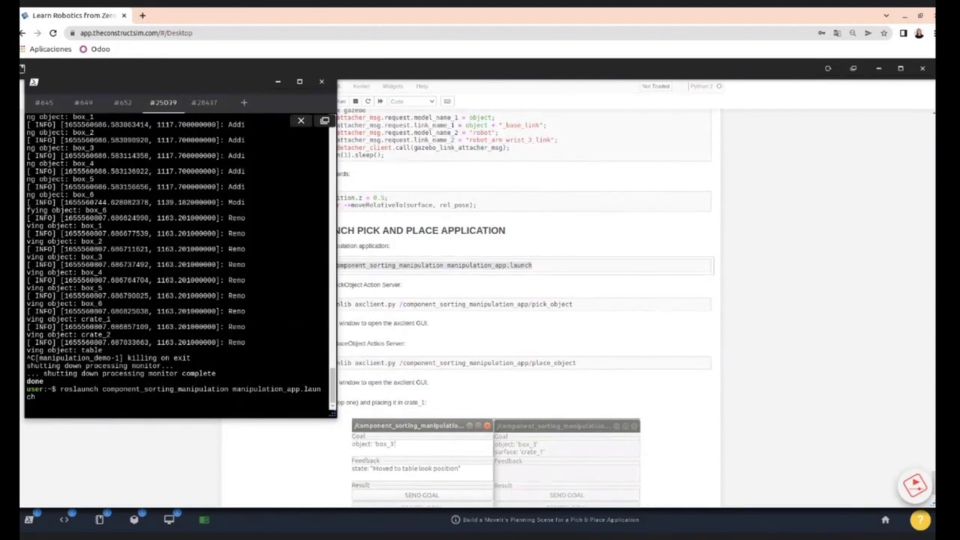
key("Return")
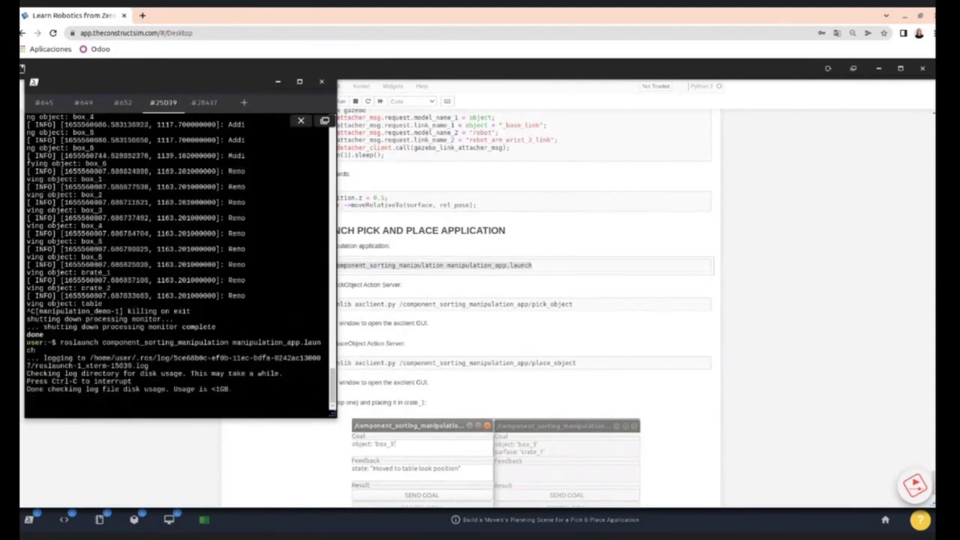
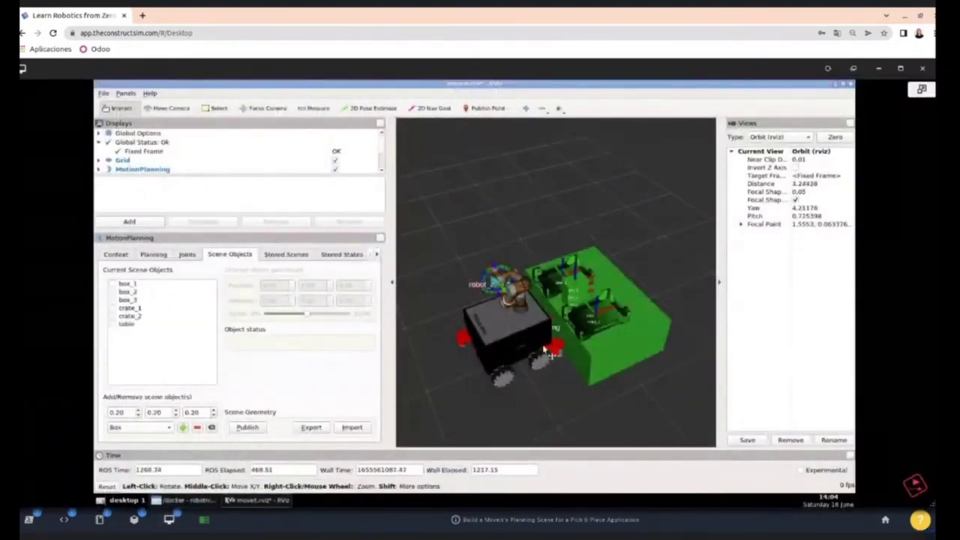
Step: Inspect the boxes, crates and table beside the robot in the RViz planning scene, then return to the notebook
scroll(555, 360, "up", 1)
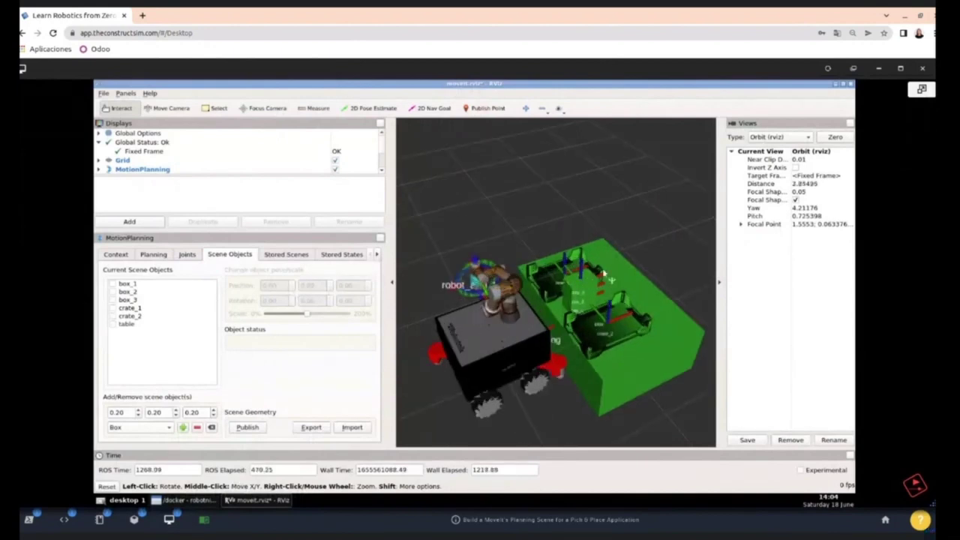
scroll(571, 281, "up", 1)
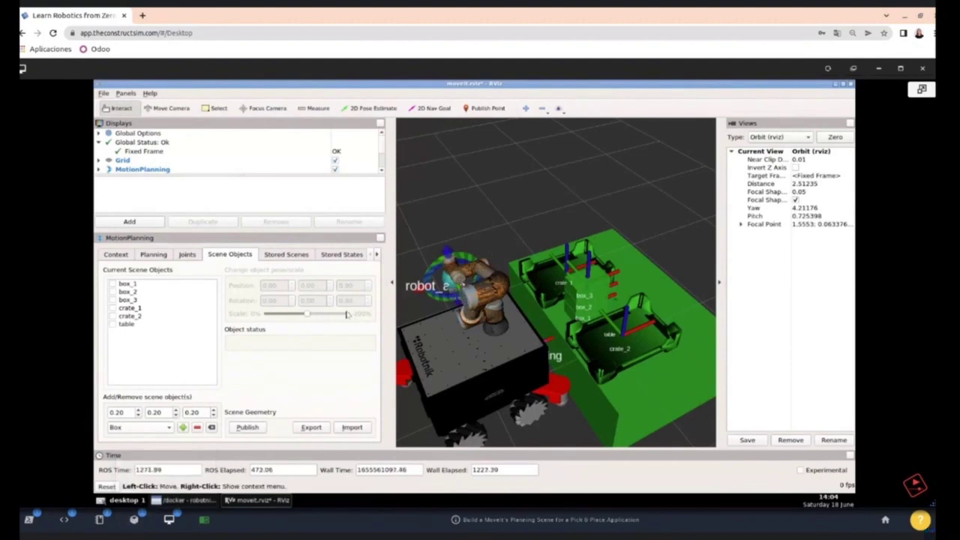
left_click(108, 528)
Step: Read the PickObjectAction procedure cells on moving down to the object, attaching it to the end-effector and allowing collisions underneath
scroll(454, 240, "up", 10)
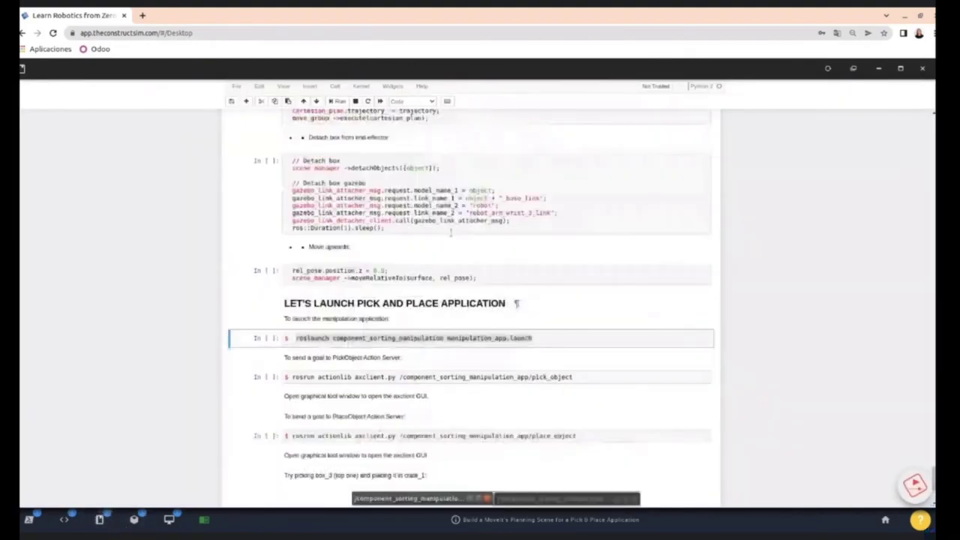
scroll(453, 240, "up", 10)
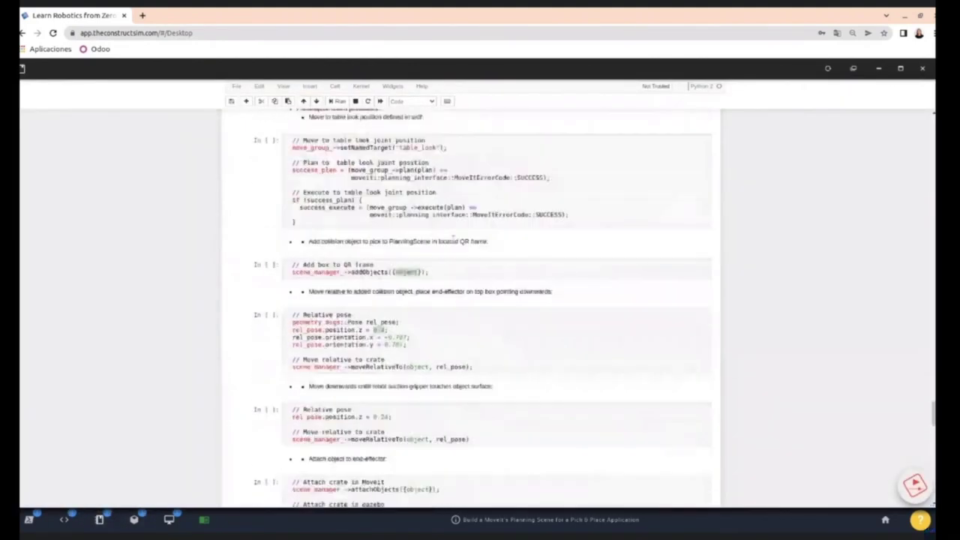
scroll(454, 242, "down", 2)
scroll(454, 242, "down", 4)
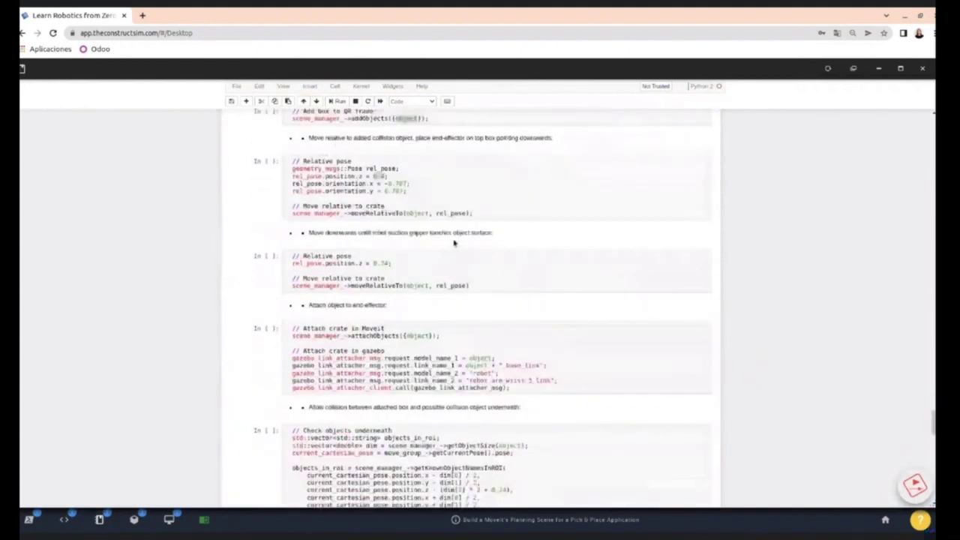
scroll(415, 222, "down", 1)
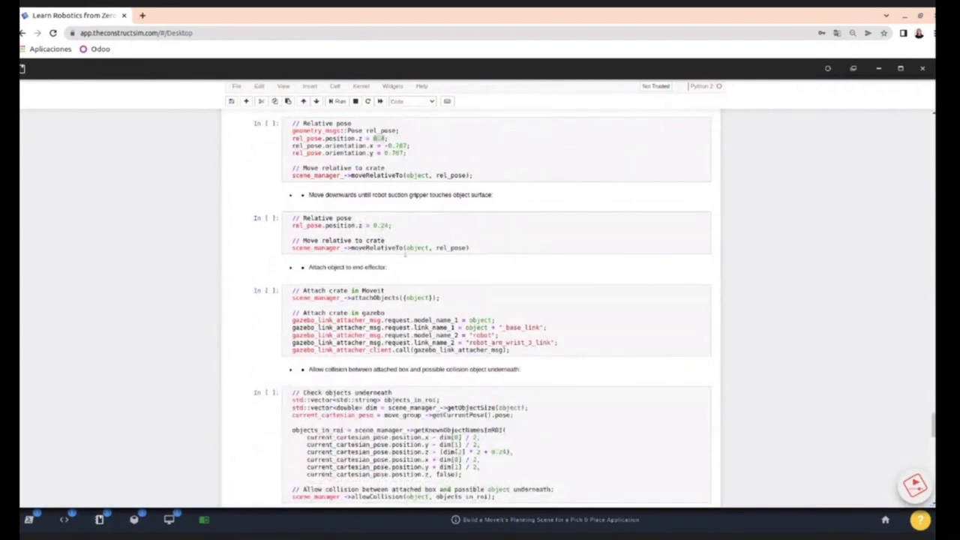
scroll(406, 253, "down", 4)
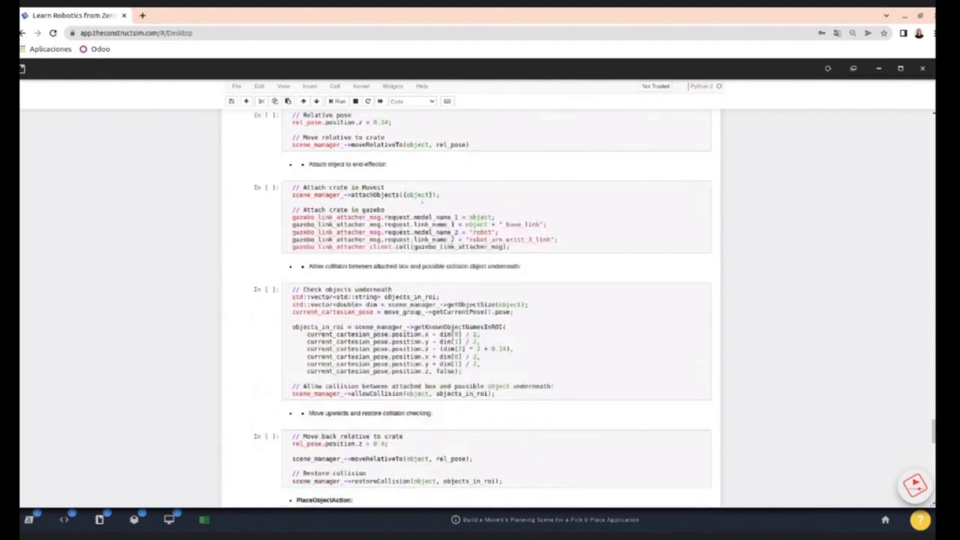
scroll(390, 191, "down", 1)
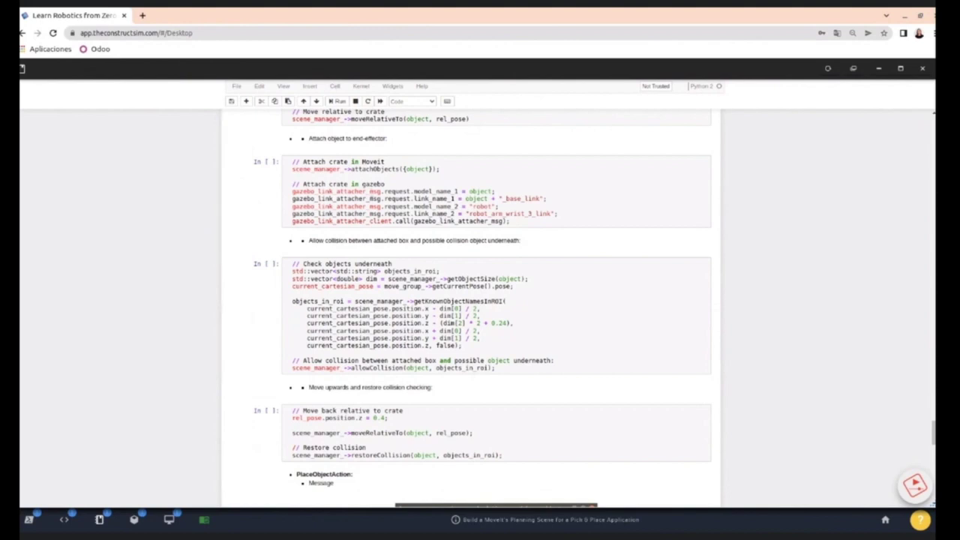
scroll(390, 254, "down", 1)
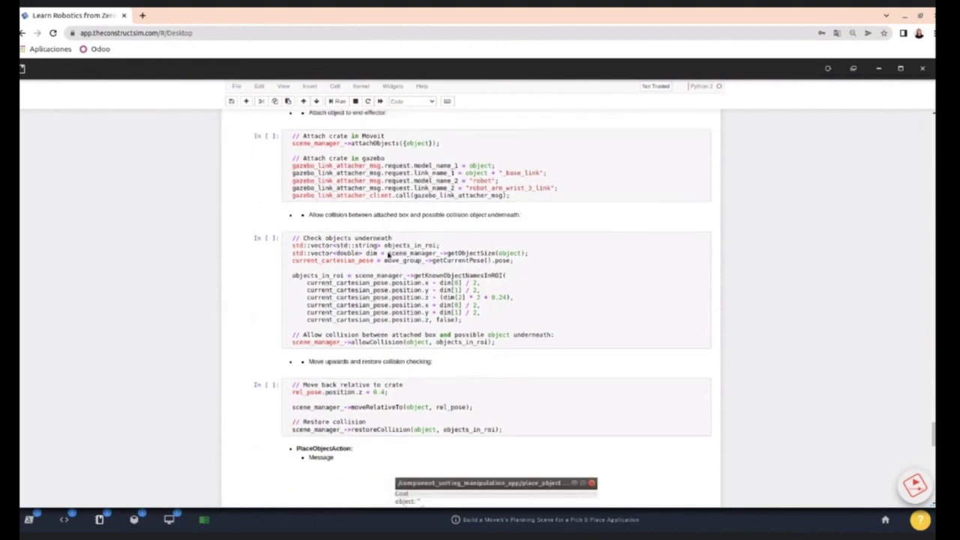
scroll(388, 253, "down", 1)
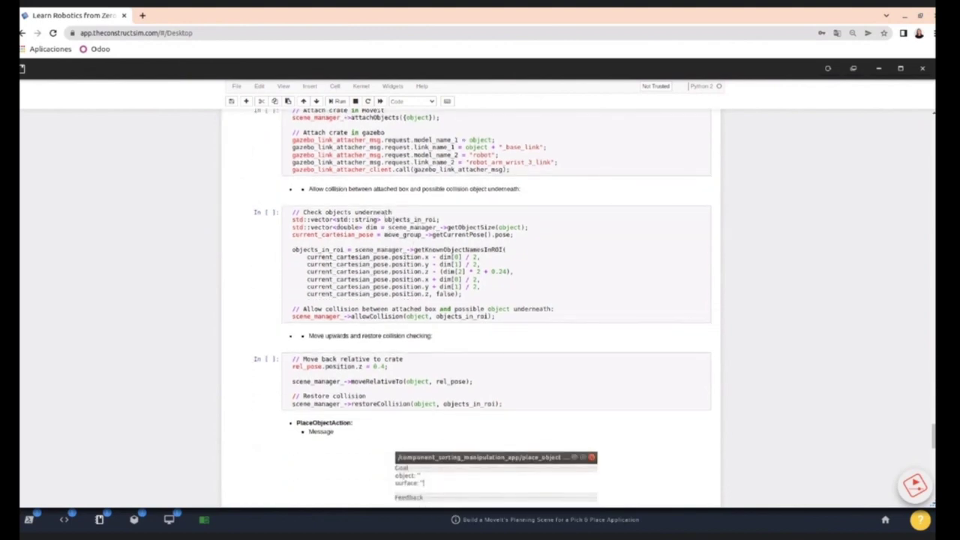
scroll(388, 253, "down", 2)
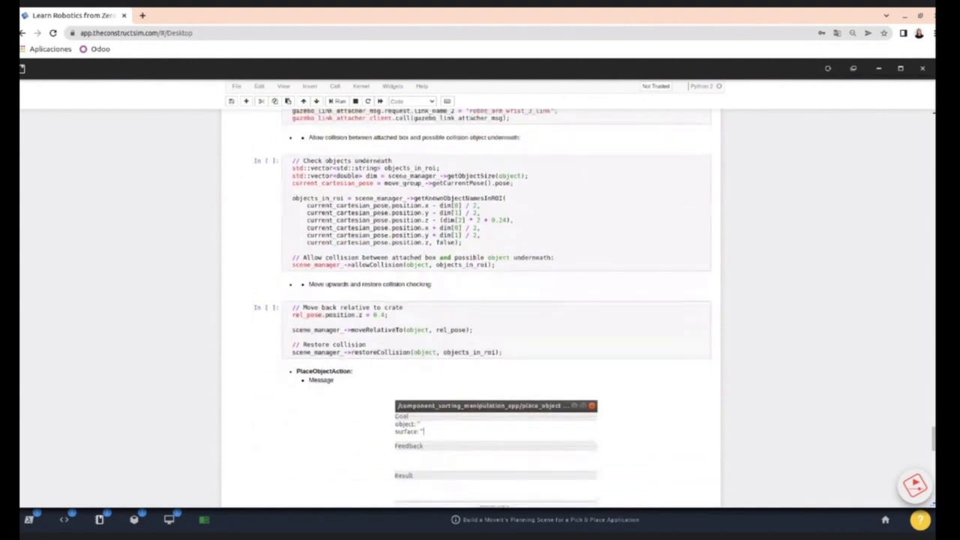
scroll(402, 145, "down", 1)
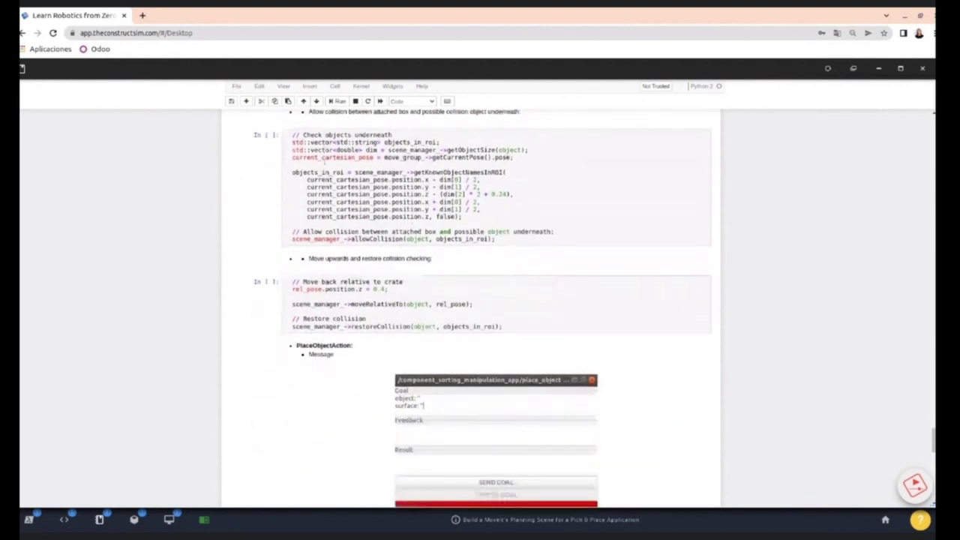
scroll(401, 145, "up", 1)
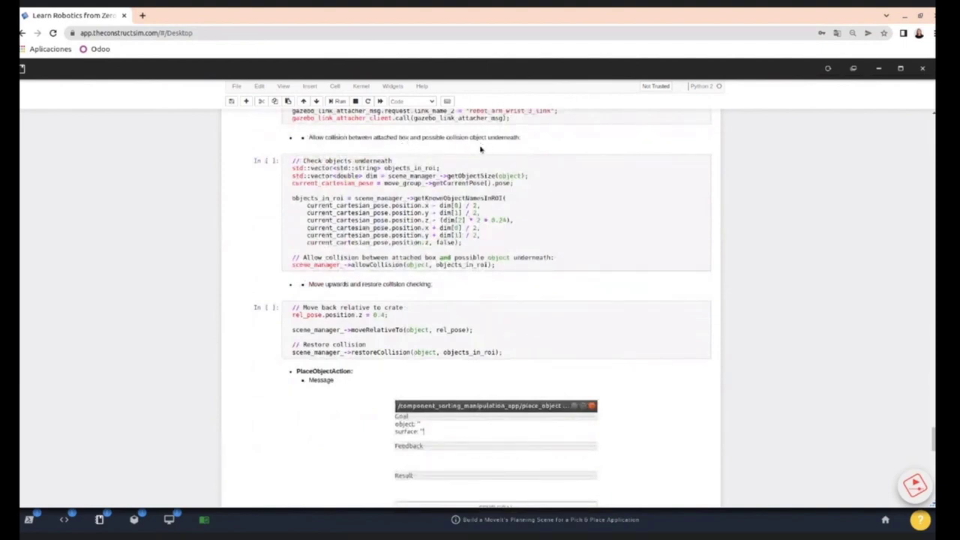
Step: View the Gazebo simulation and the stacked boxes in the RViz planning scene, then go back to the notebook
mouse_move(180, 493)
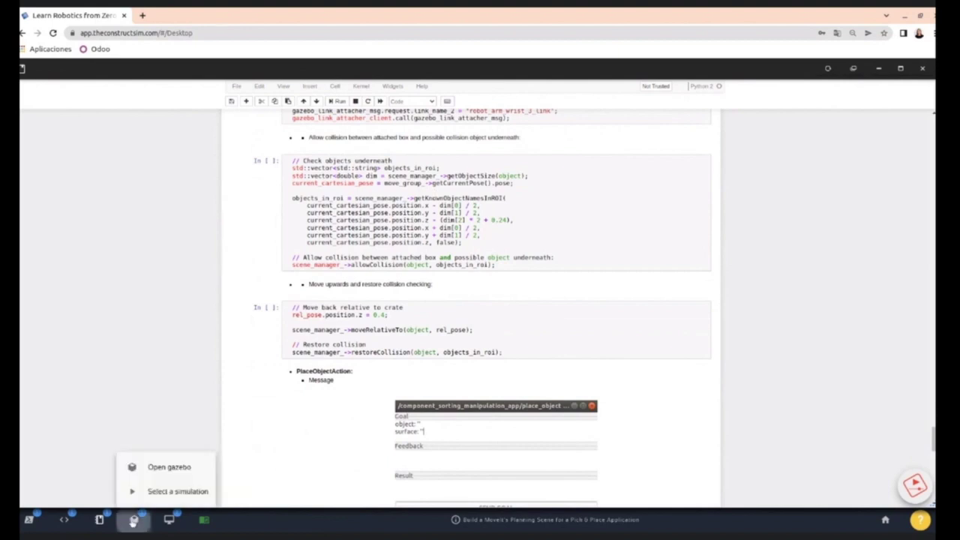
left_click(134, 519)
left_click(168, 521)
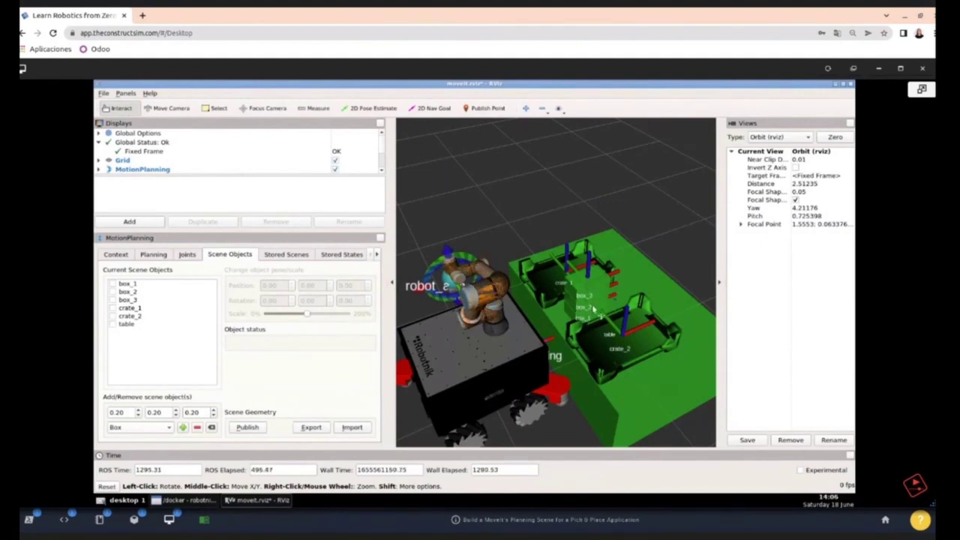
left_click(109, 518)
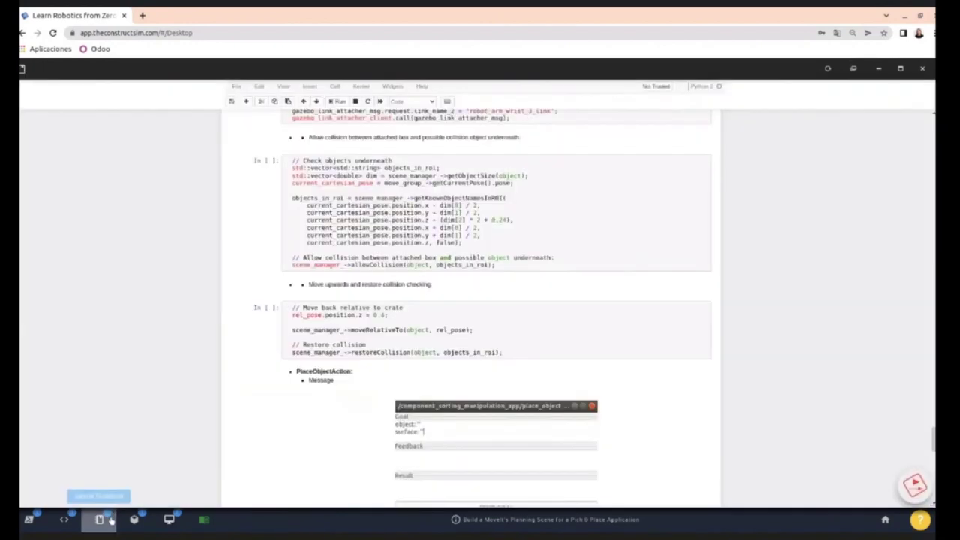
Step: Highlight the getKnownObjectNamesInROI function in the notebook's 'Check objects underneath' cell
scroll(465, 315, "down", 1)
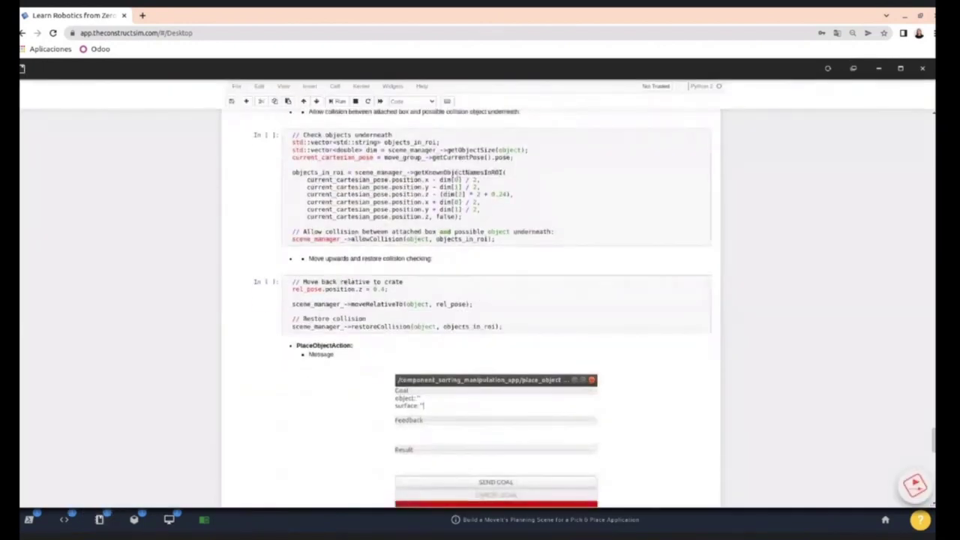
left_click(505, 172)
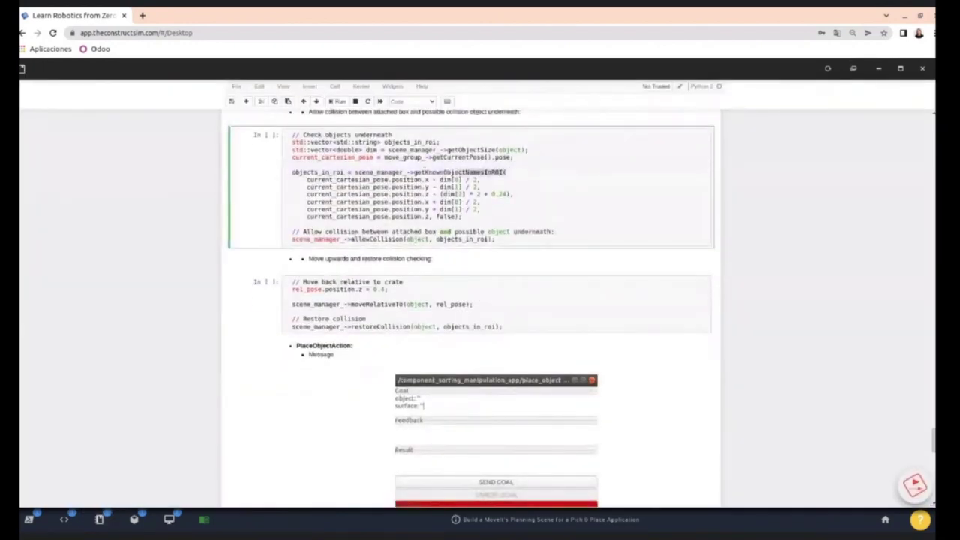
left_click_drag(411, 171, 503, 172)
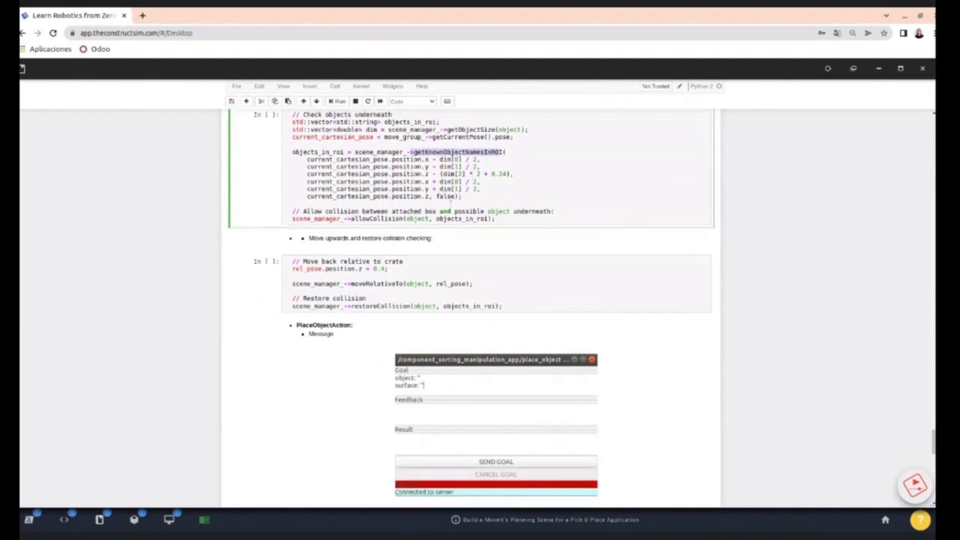
Step: Read the cell that moves back up and restores collision checking, and examine the PlaceObjectAction message with its object and surface goal fields
scroll(450, 207, "down", 3)
scroll(430, 151, "down", 1)
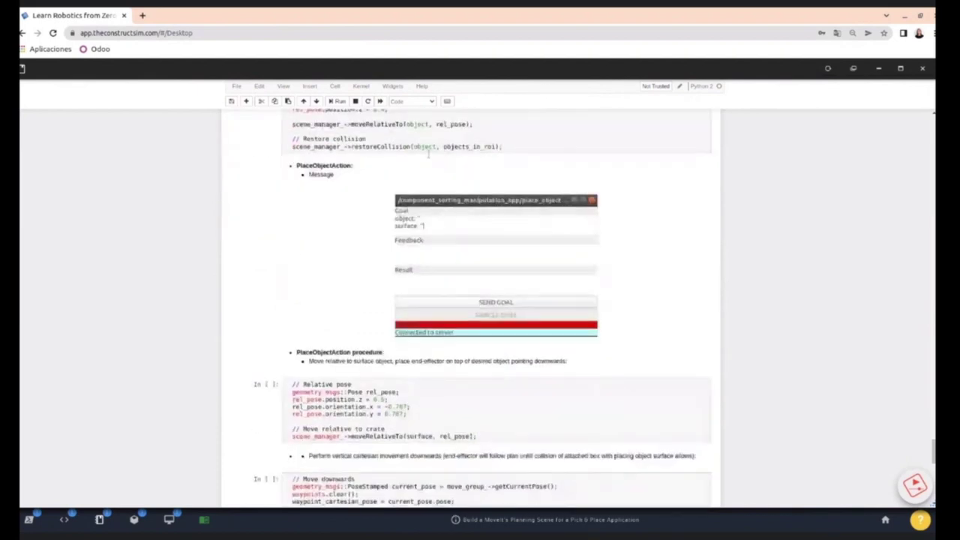
scroll(430, 150, "up", 3)
scroll(360, 163, "up", 1)
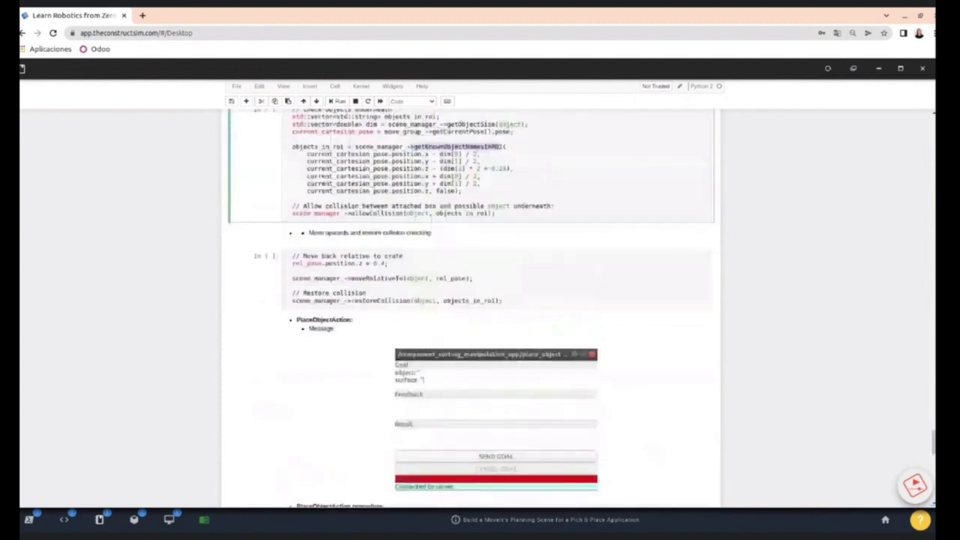
scroll(405, 200, "down", 2)
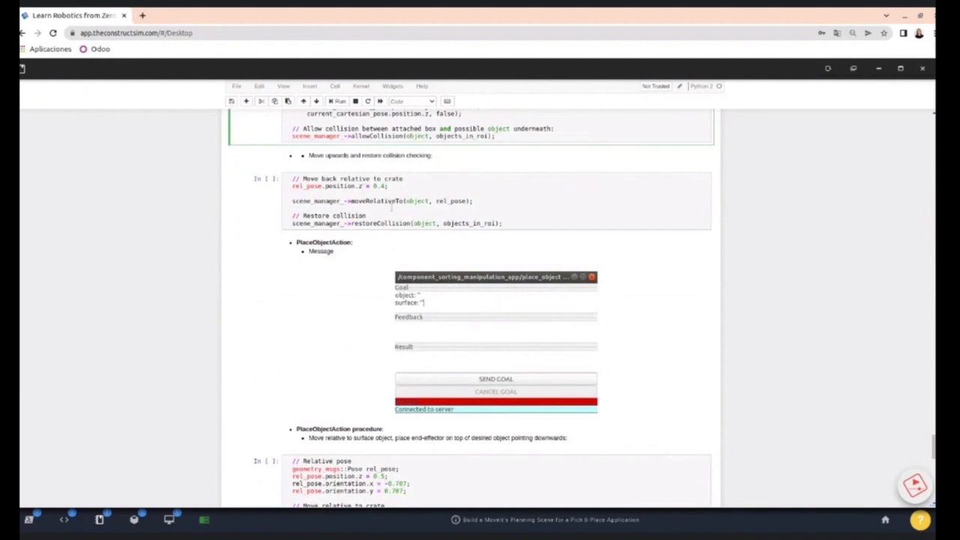
scroll(392, 209, "down", 2)
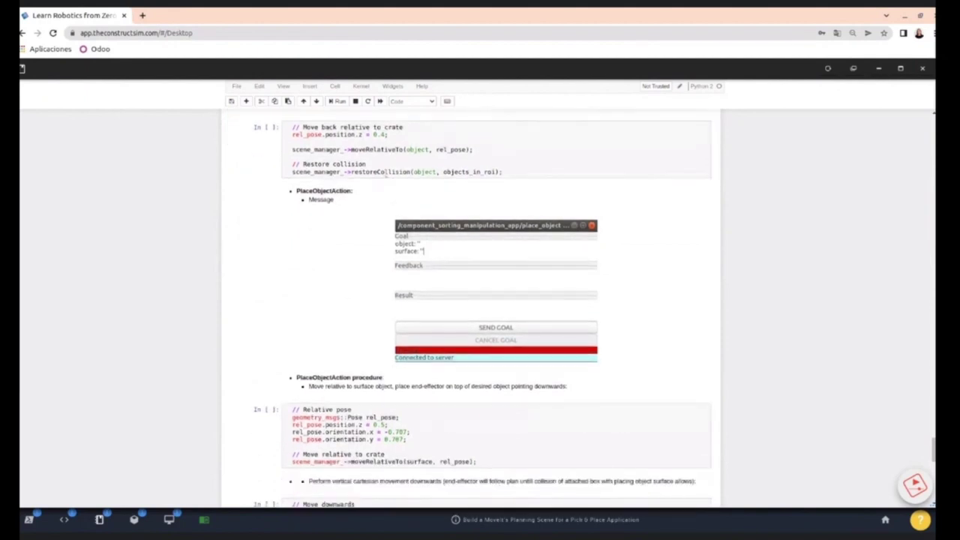
scroll(371, 271, "down", 2)
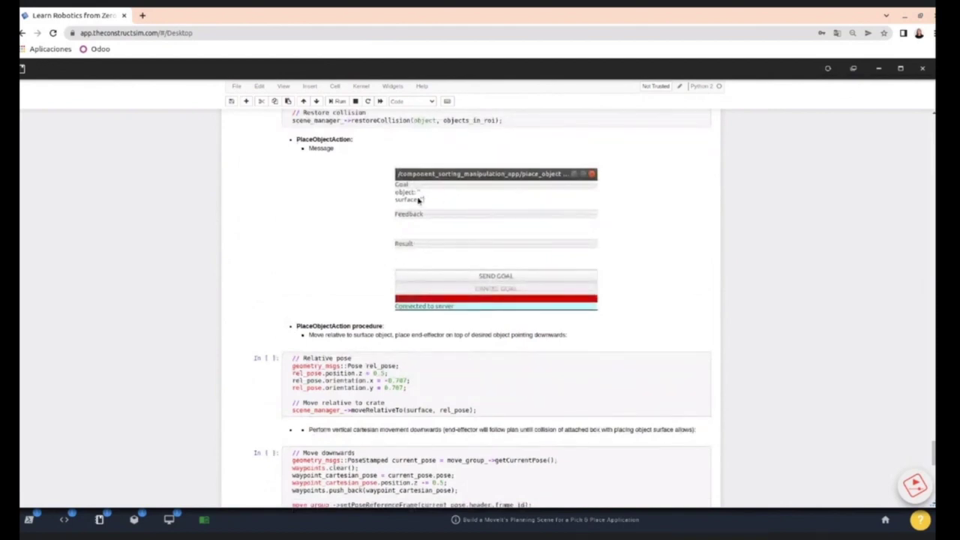
Step: Read the PlaceObjectAction procedure cells on moving relative to the surface object and performing the downward Cartesian movement, highlighting the surface argument of moveRelativeTo
scroll(418, 201, "down", 1)
scroll(419, 201, "down", 1)
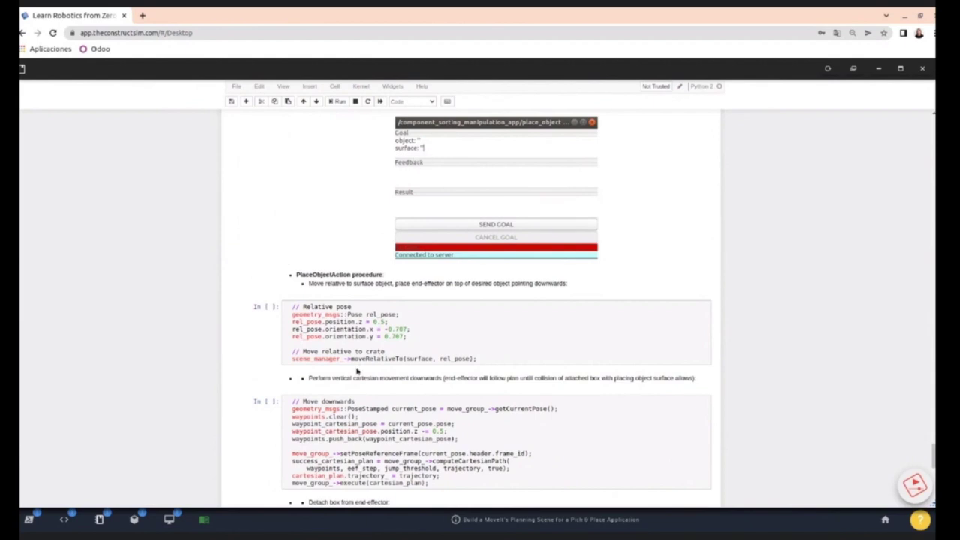
scroll(358, 369, "down", 3)
scroll(357, 157, "down", 1)
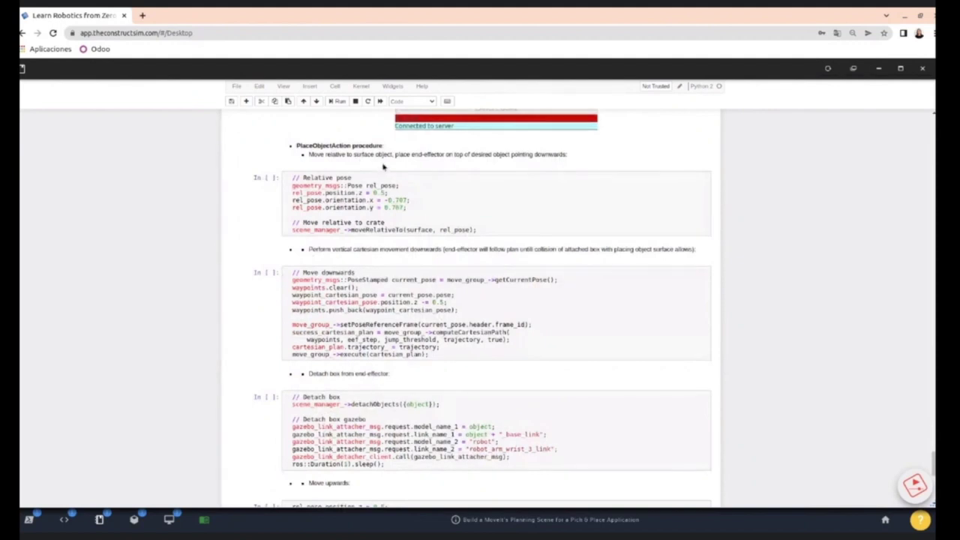
scroll(382, 163, "down", 1)
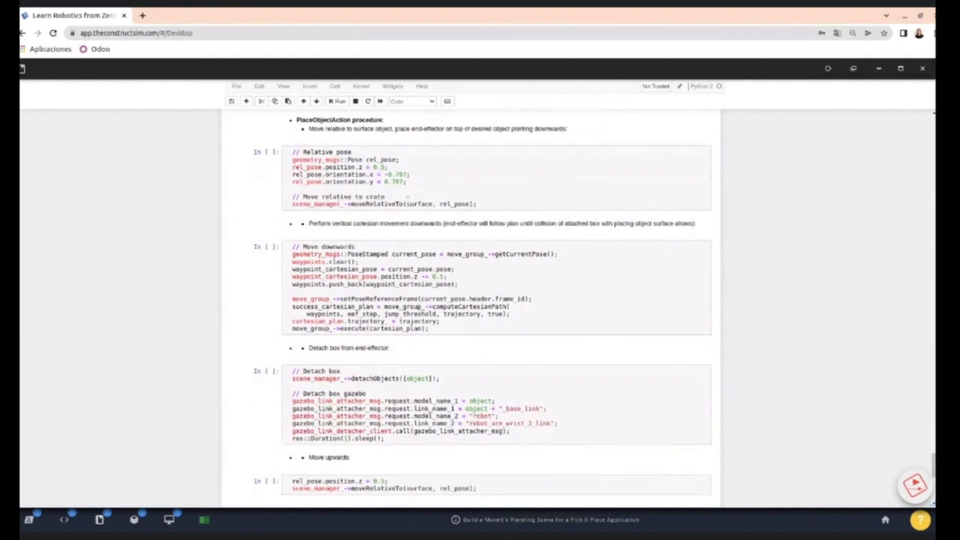
double_click(414, 204)
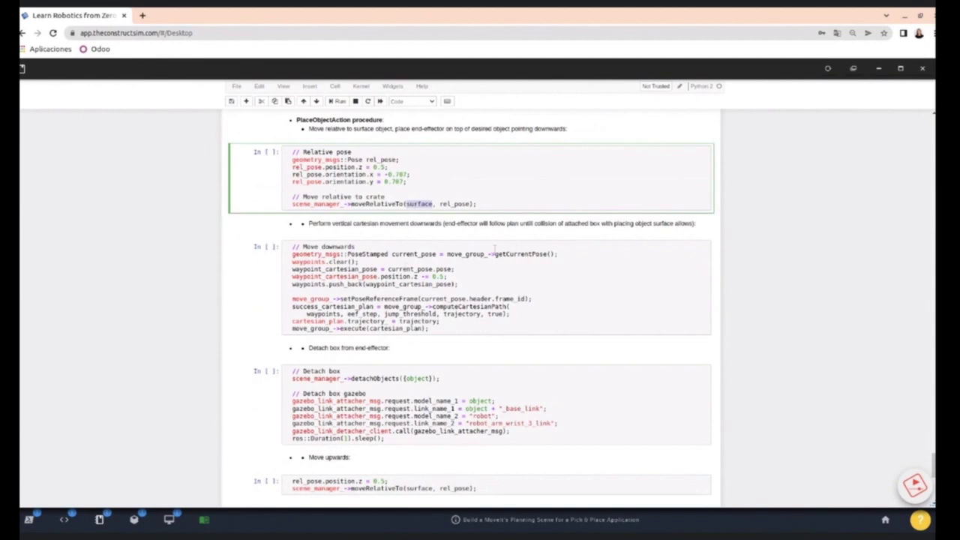
scroll(496, 247, "down", 1)
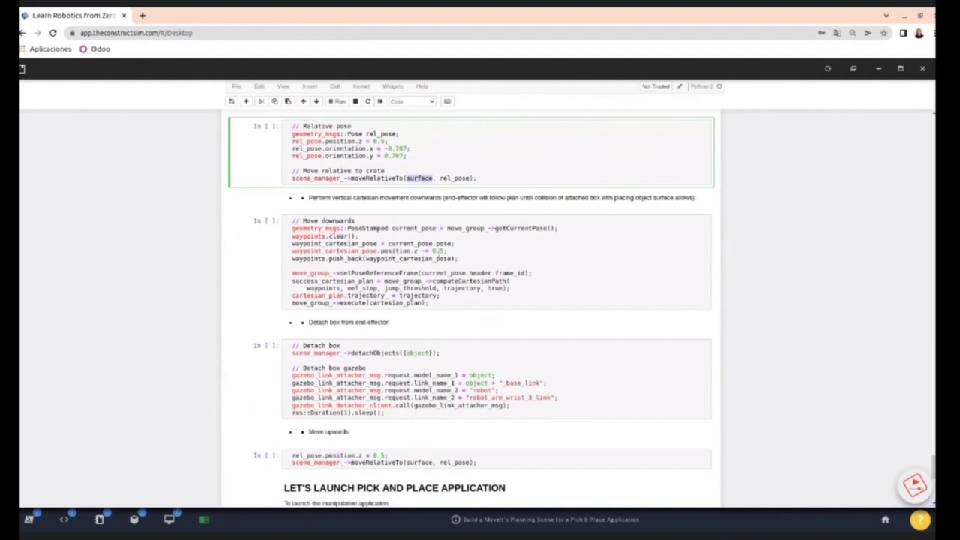
scroll(437, 244, "down", 4)
scroll(360, 169, "up", 2)
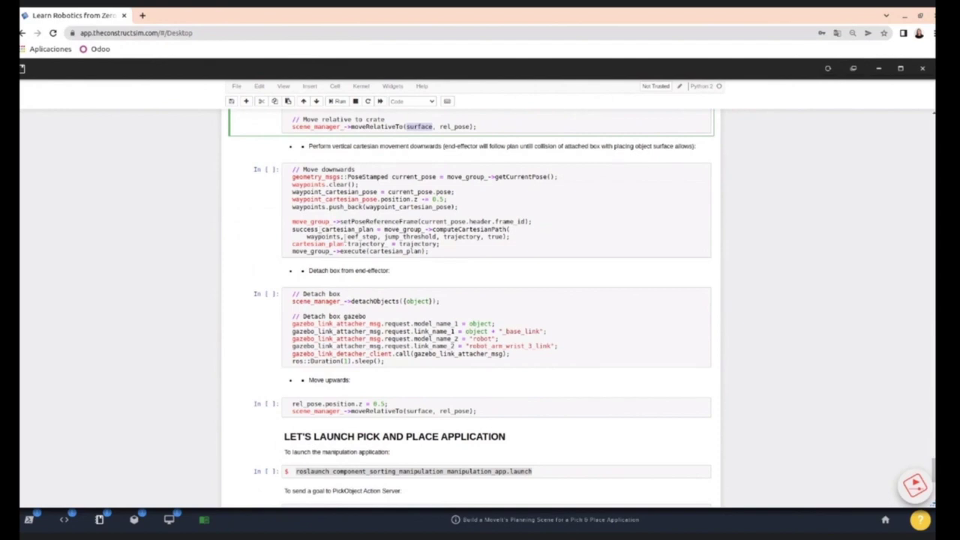
left_click(372, 218)
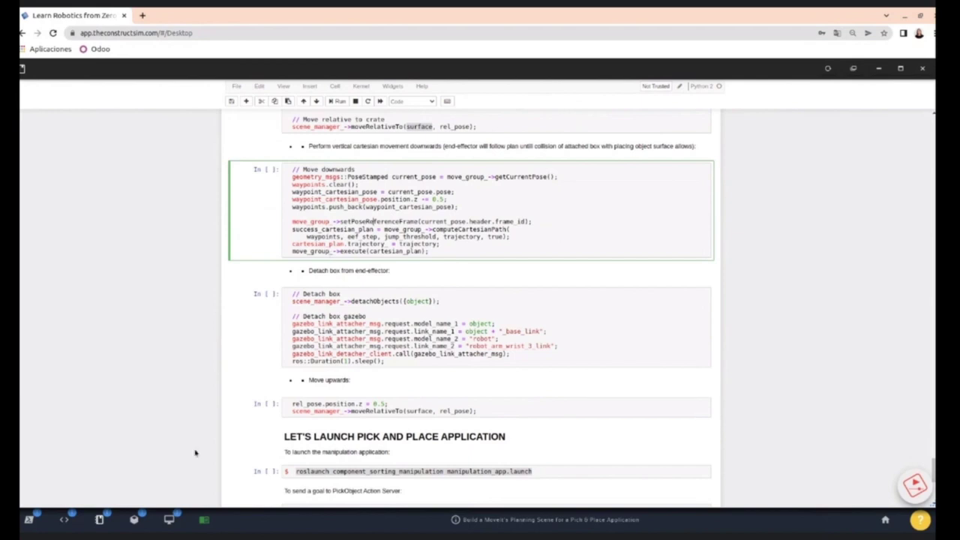
Step: Look at the robot and crates in the Gazebo simulation and in the RViz planning scene, then return to the notebook
left_click(135, 525)
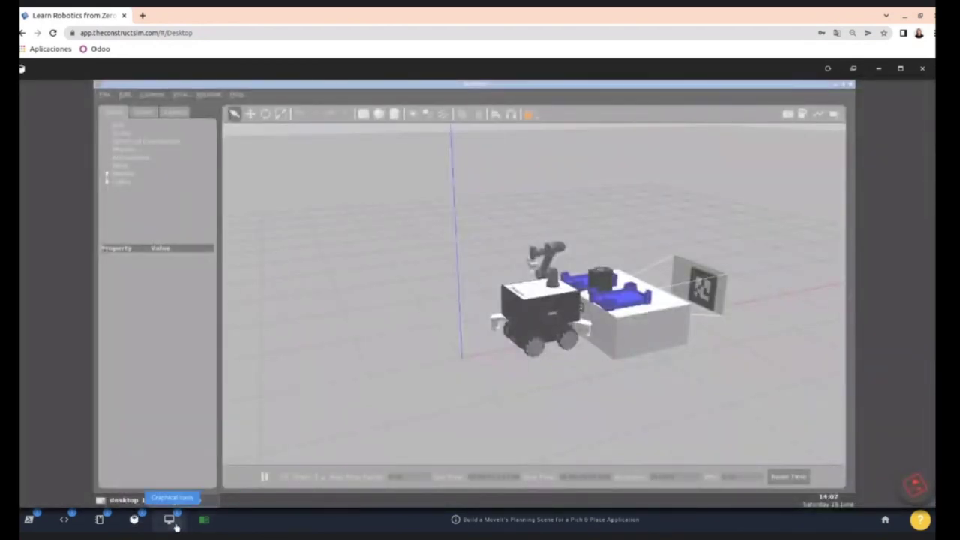
left_click(175, 526)
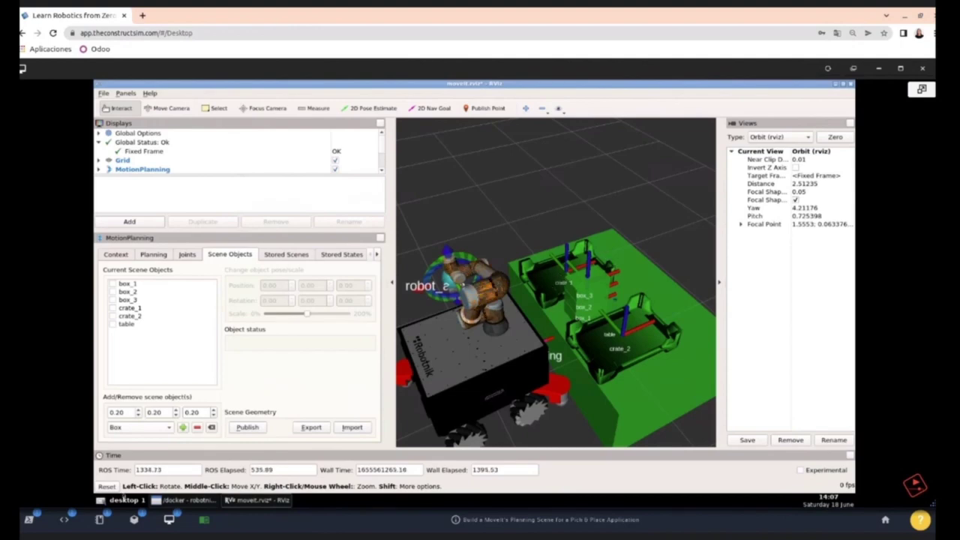
left_click(113, 525)
left_click(112, 524)
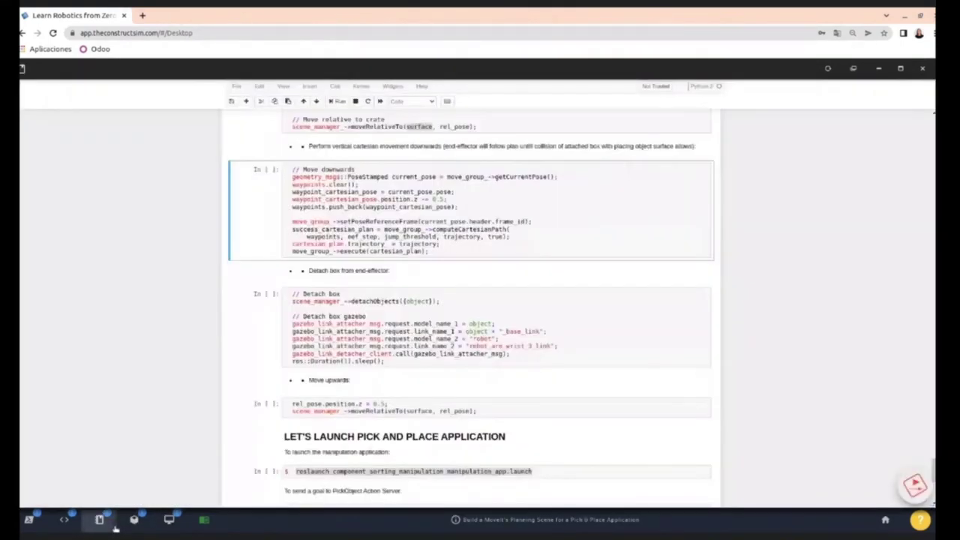
Step: Read the notebook cells on detaching the box and moving upwards, and the section on launching the pick and place application
scroll(409, 266, "down", 3)
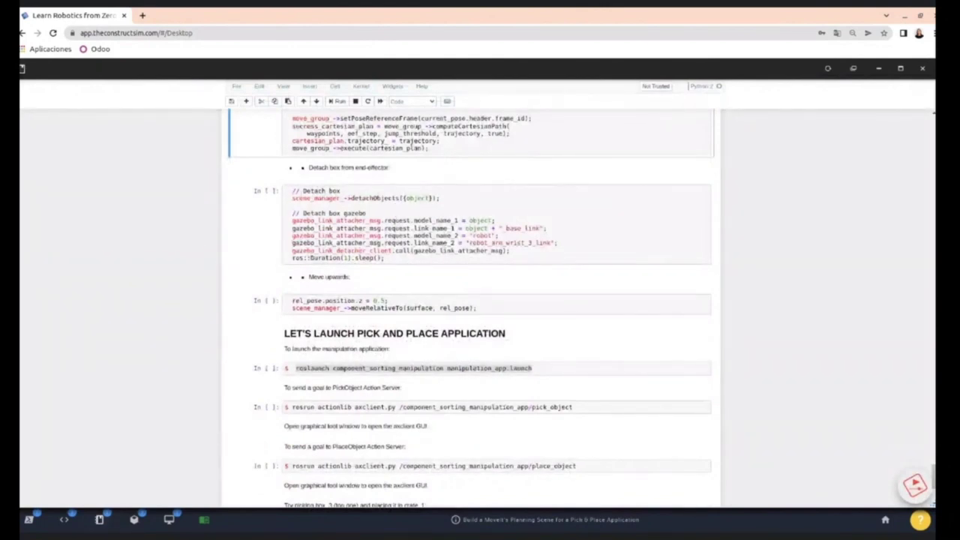
scroll(363, 360, "down", 2)
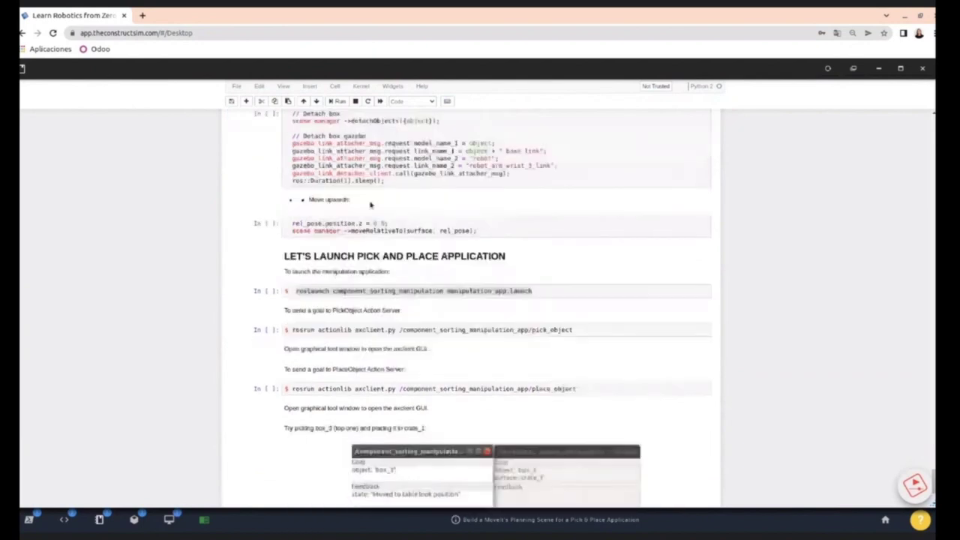
scroll(361, 285, "down", 1)
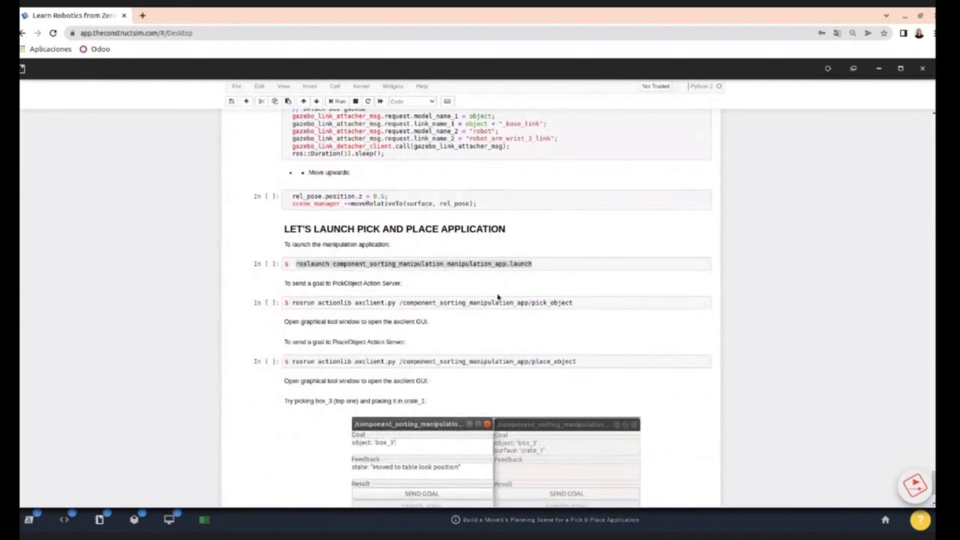
scroll(487, 294, "down", 3)
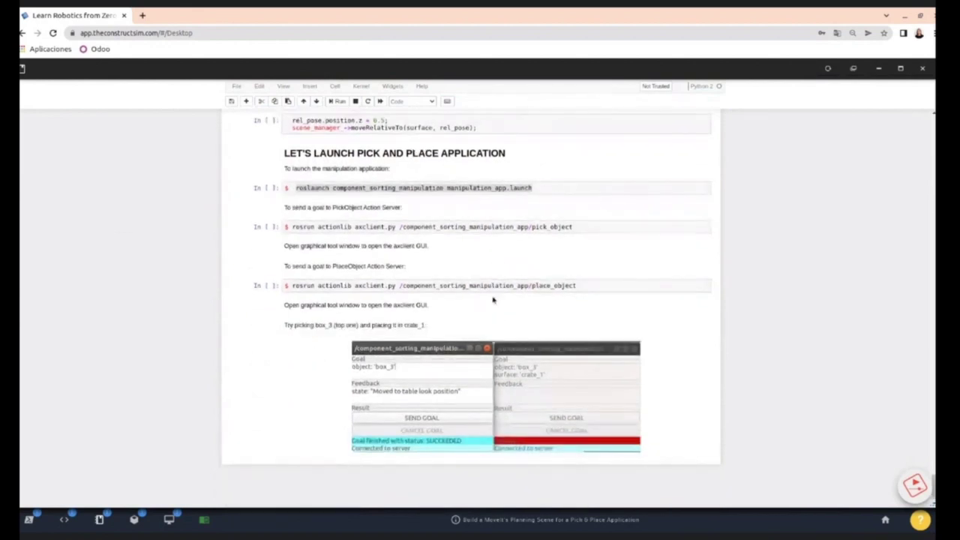
Step: Copy the notebook command 'rosrun actionlib axclient.py /component_sorting_manipulation_app/pick_object' and run it in the last open terminal session
left_click(441, 225)
left_click(580, 228)
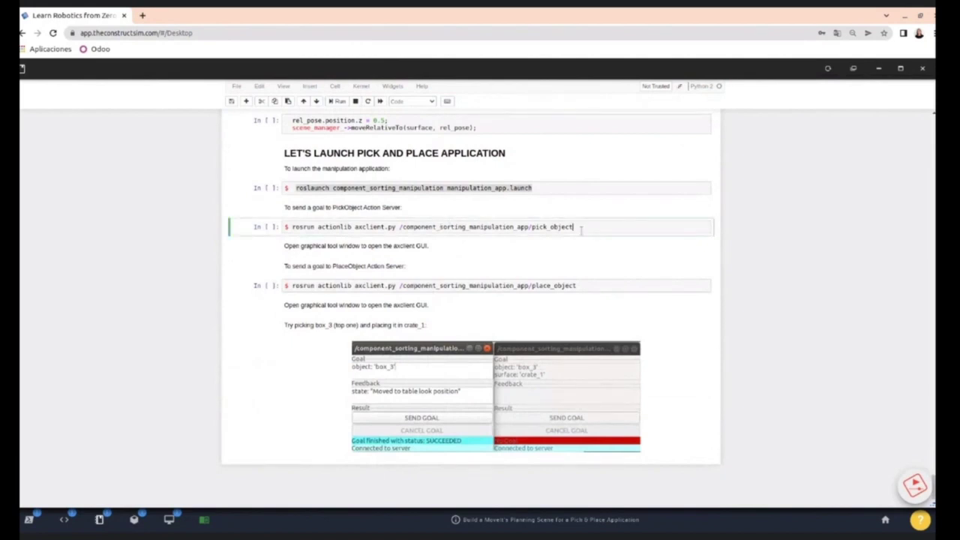
key("ctrl+a")
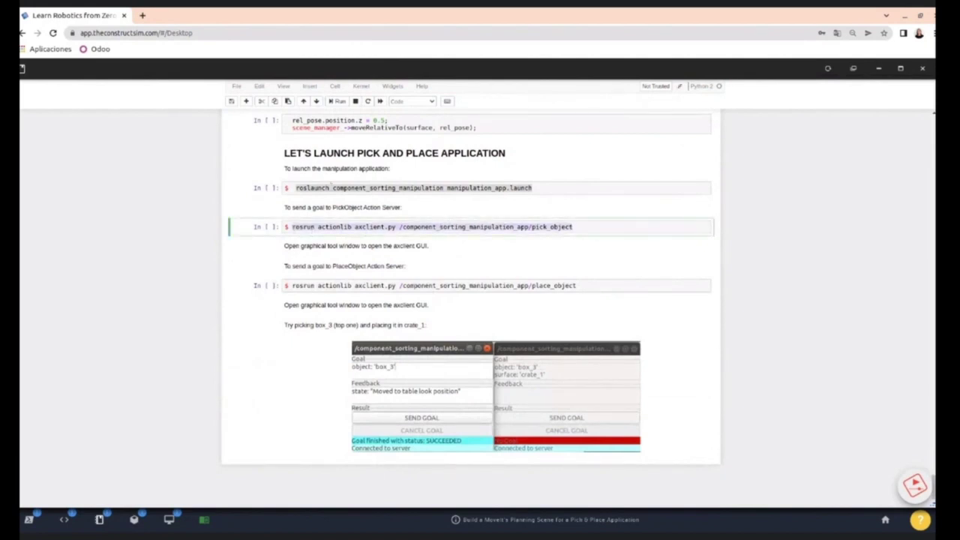
left_click(578, 228)
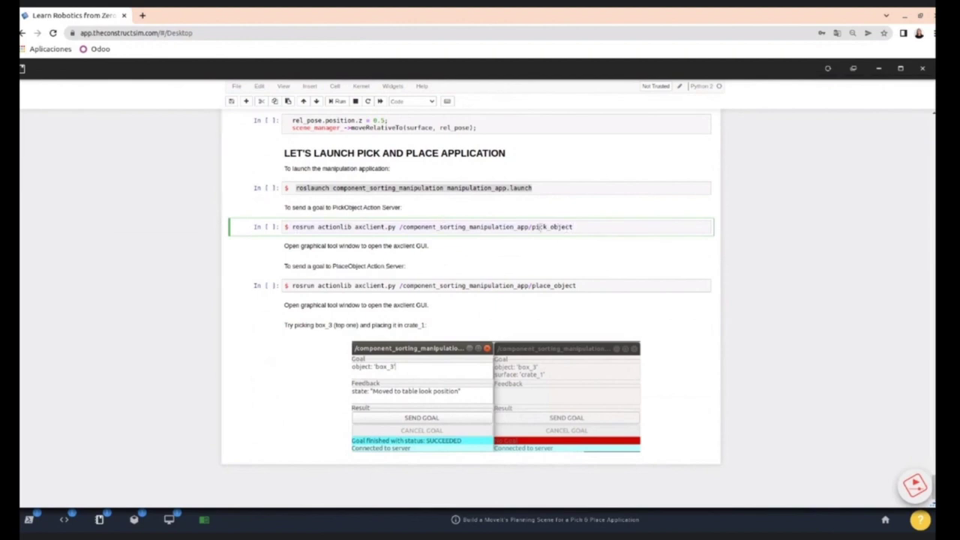
left_click(292, 227, "shift")
key("ctrl+c")
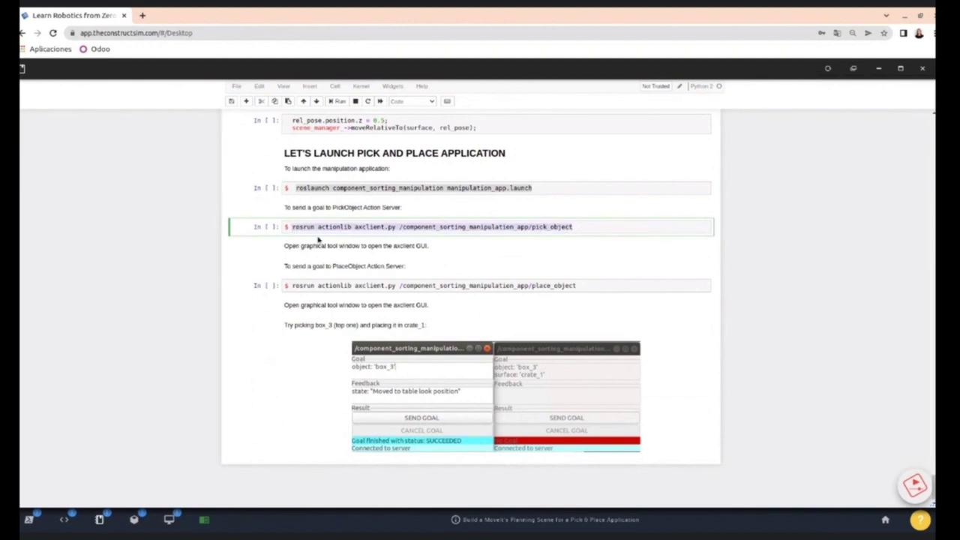
mouse_move(40, 520)
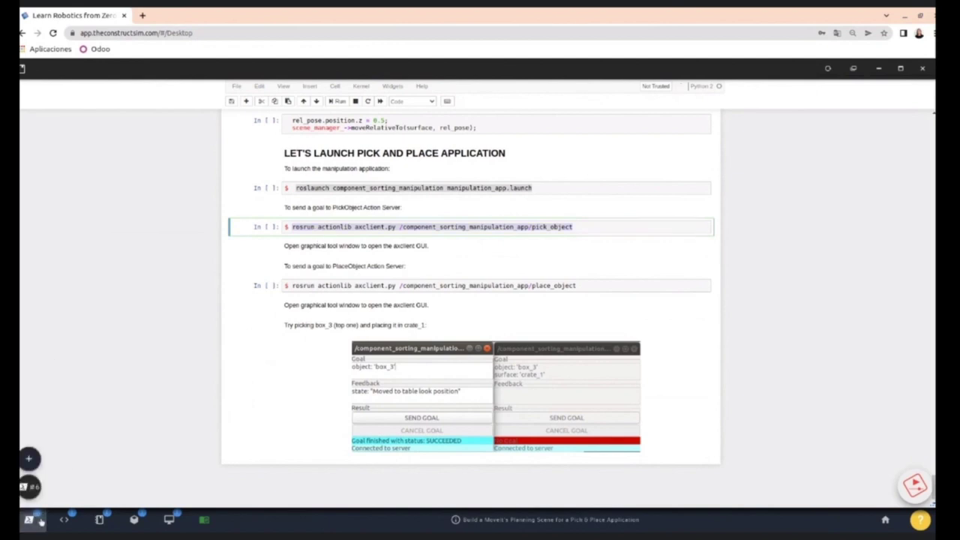
left_click(32, 487)
left_click(204, 102)
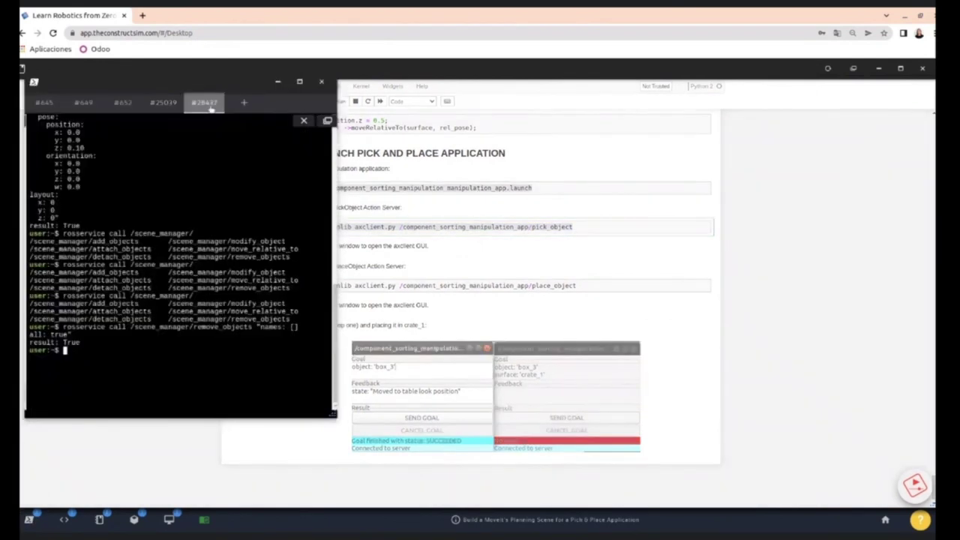
key("ctrl+v")
key("Return")
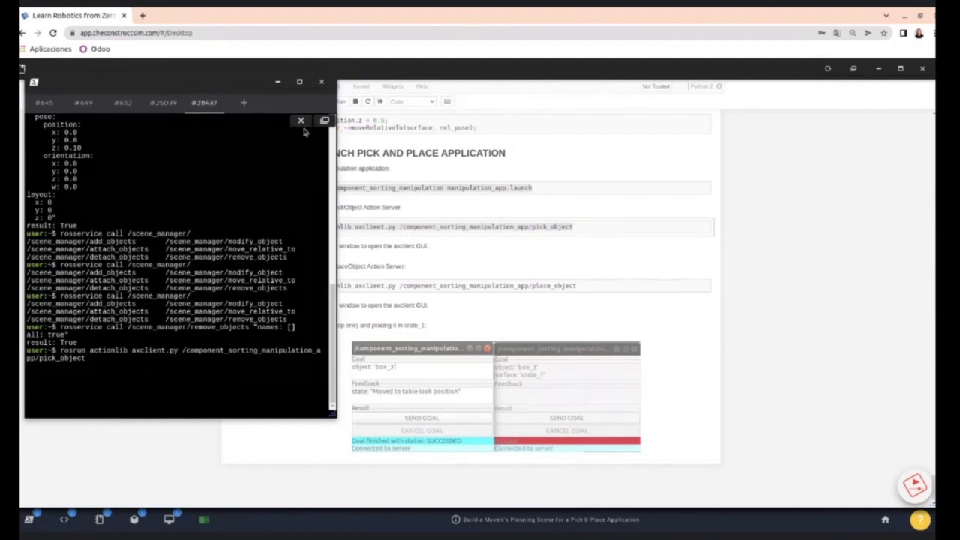
Step: Copy the notebook command 'rosrun actionlib axclient.py /component_sorting_manipulation_app/place_object' and run it in a new terminal session
left_click(455, 253)
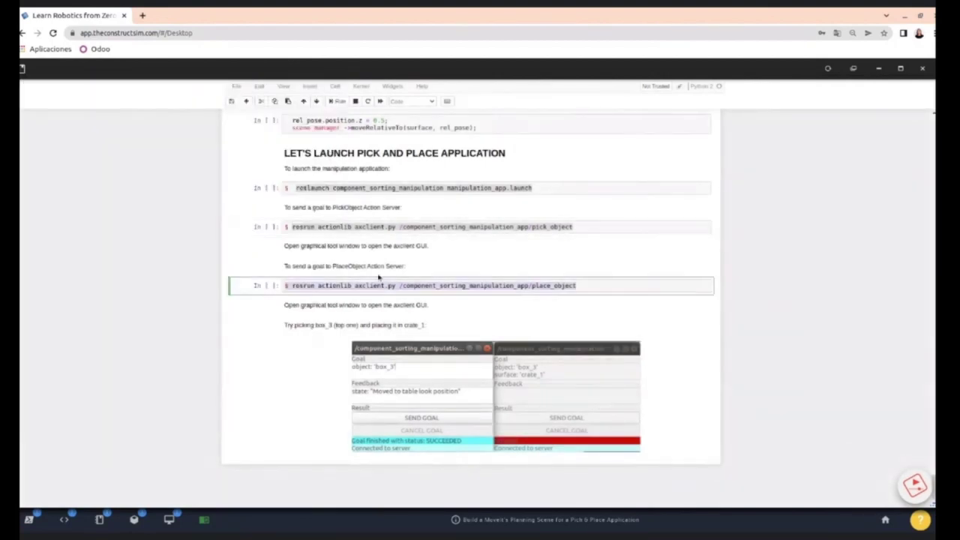
left_click(588, 283)
key("ctrl+a")
key("ctrl+c")
left_click(28, 520)
left_click(30, 484)
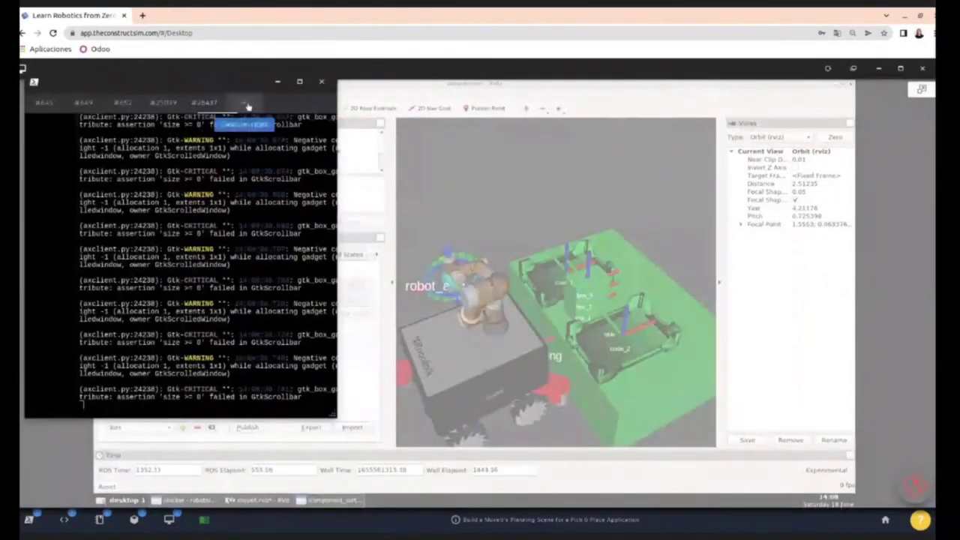
left_click(243, 102)
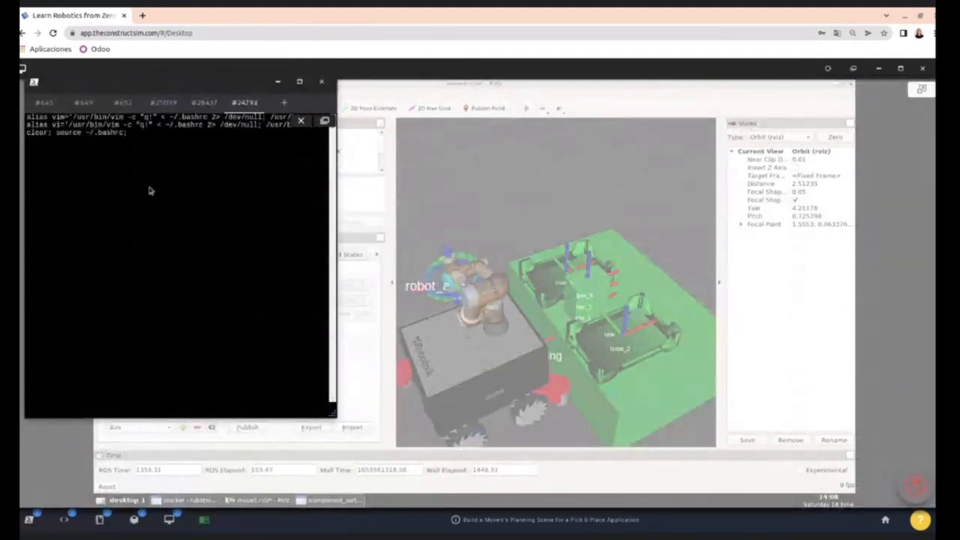
key("ctrl+shift+v")
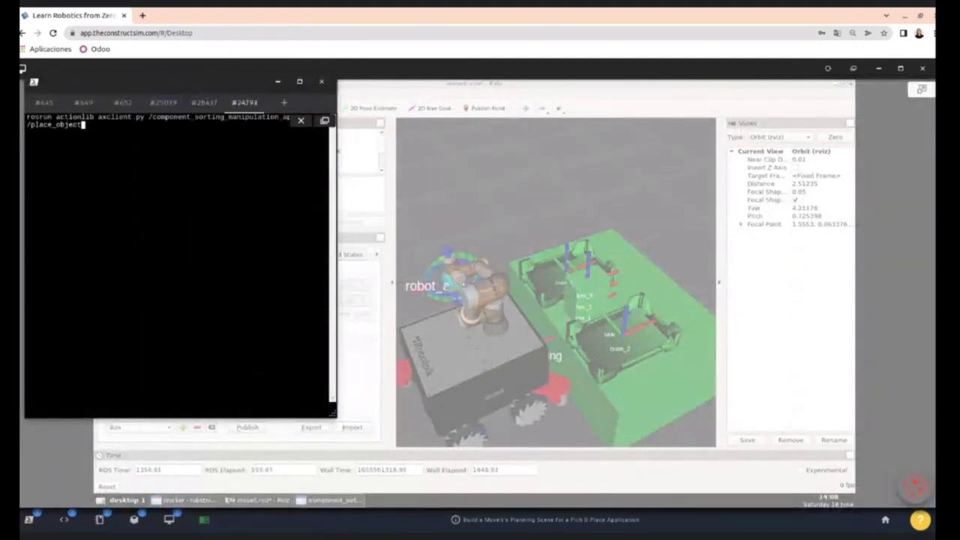
key("Return")
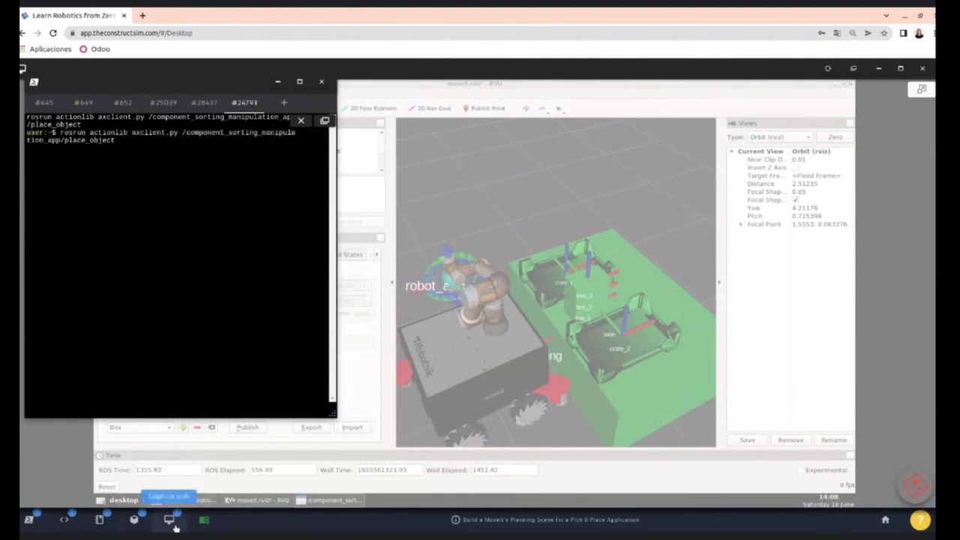
Step: In the graphical tools, set the pick_object client's goal object to 'box_3' and send the goal
left_click(173, 526)
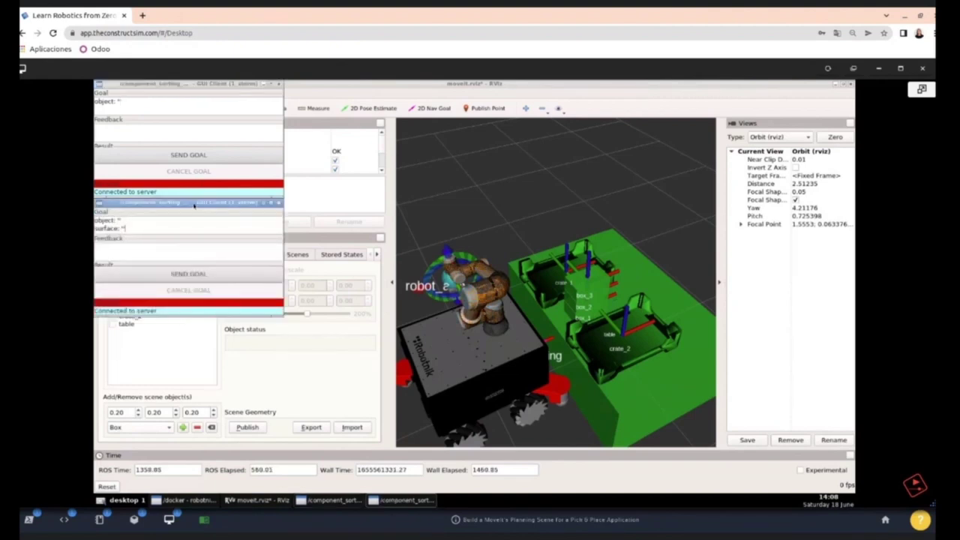
left_click(141, 100)
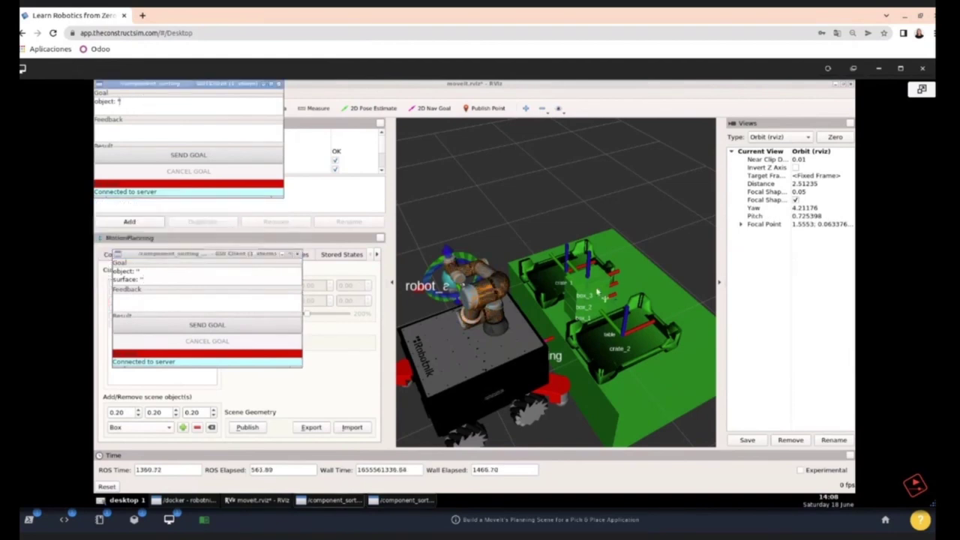
type("box_1")
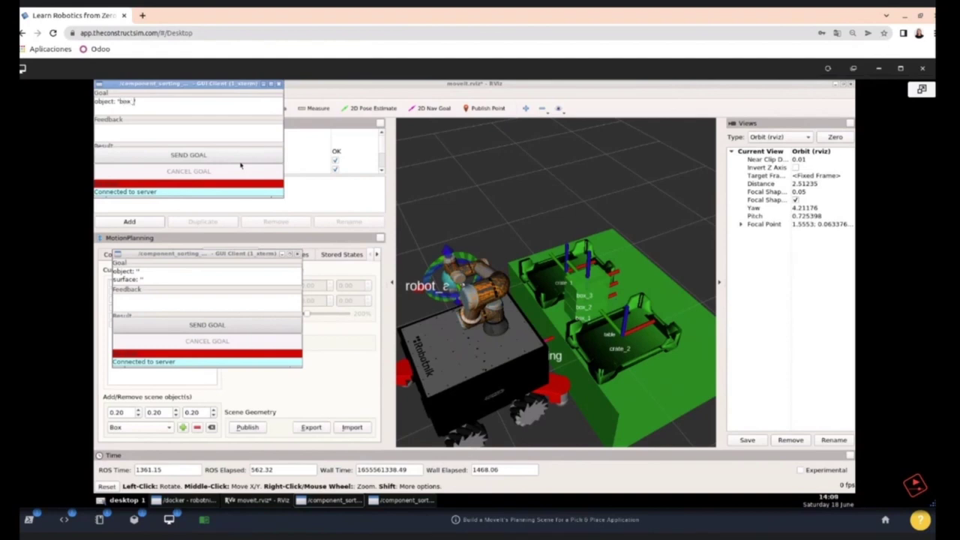
left_click(216, 154)
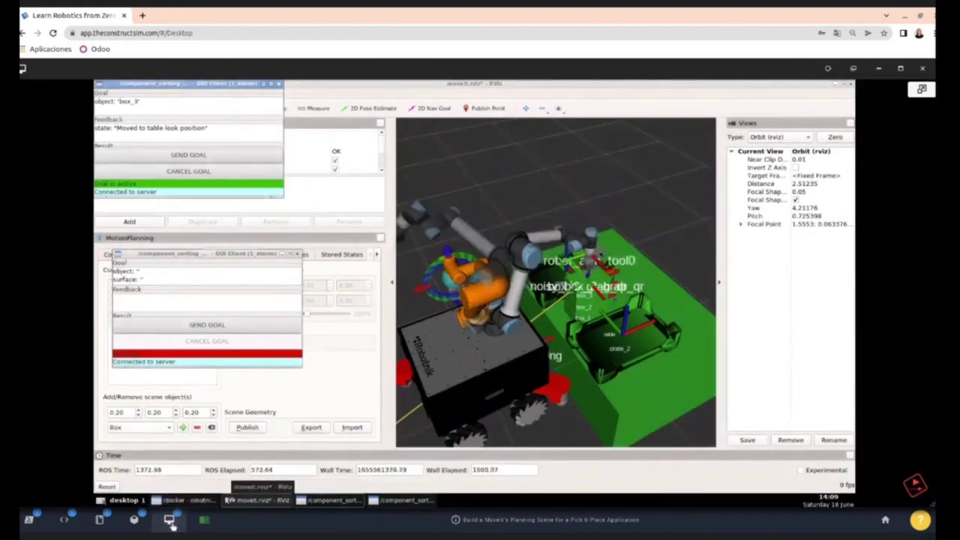
mouse_move(139, 523)
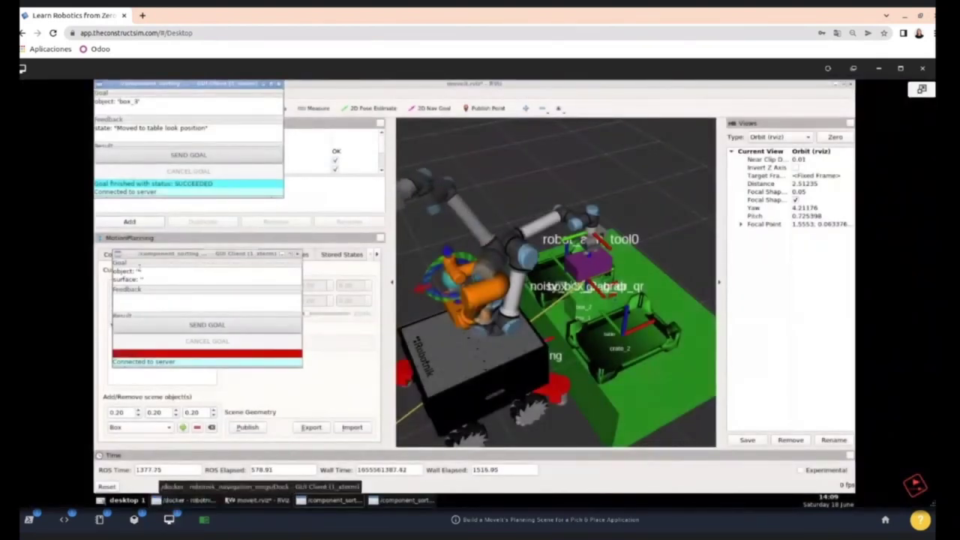
Step: Set the place_object client's goal to object 'box_3' and surface 'crate_1', and send the goal
left_click(172, 285)
type("box")
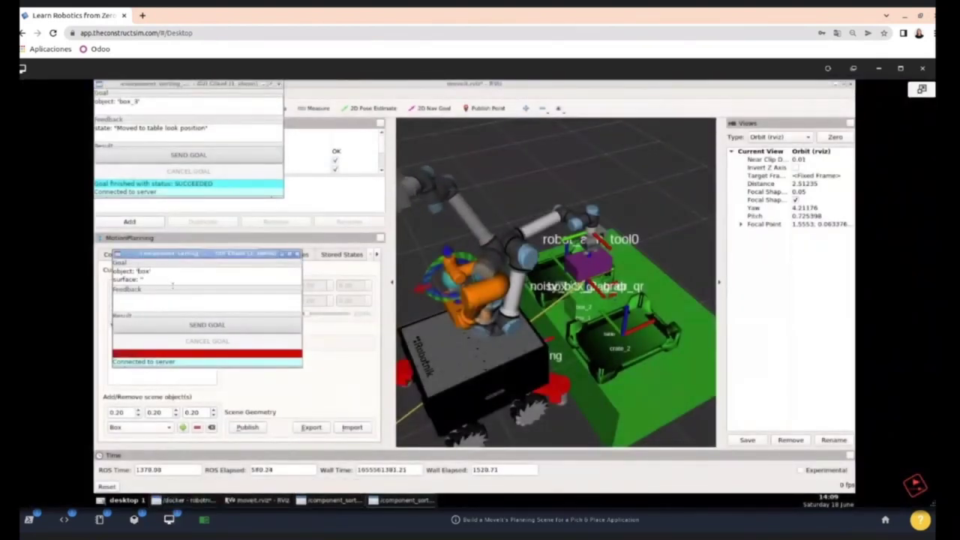
type("_1")
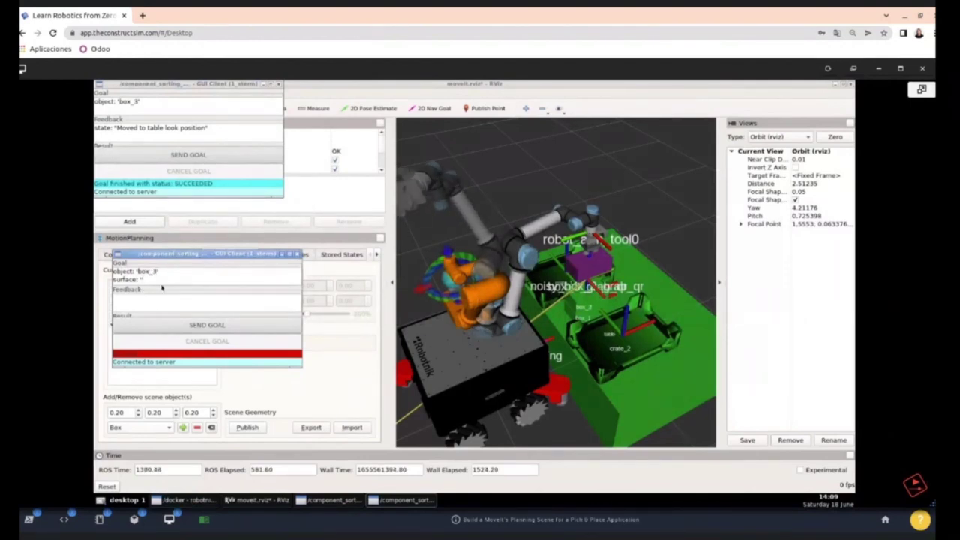
type("crate_")
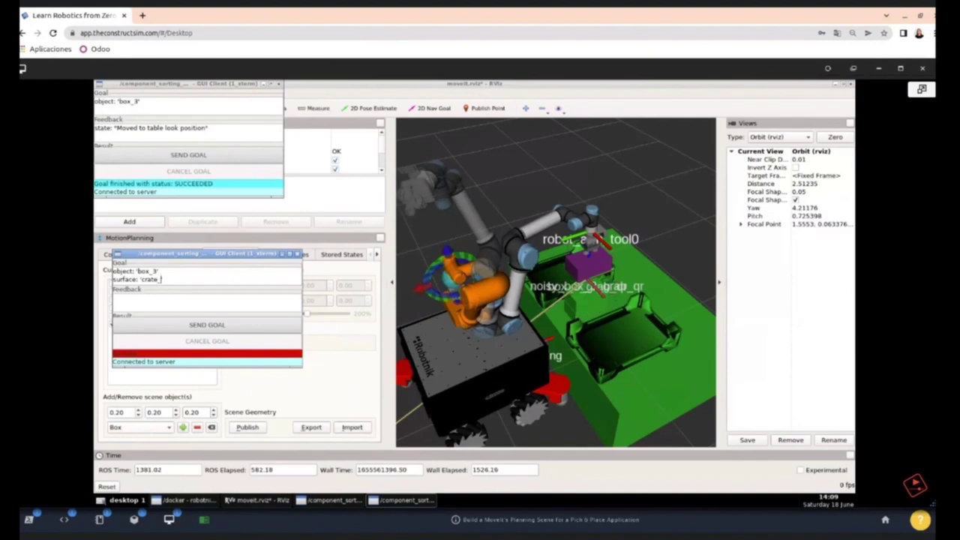
type("1")
left_click(233, 325)
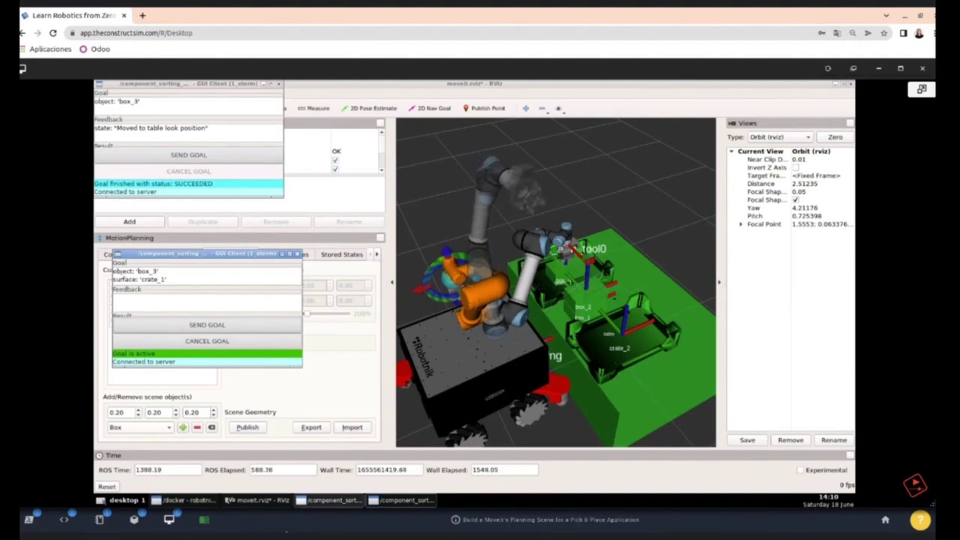
Step: Switch to the Gazebo simulation and examine the robot arm, the boxes and the crates up close after the place procedure
left_click(136, 523)
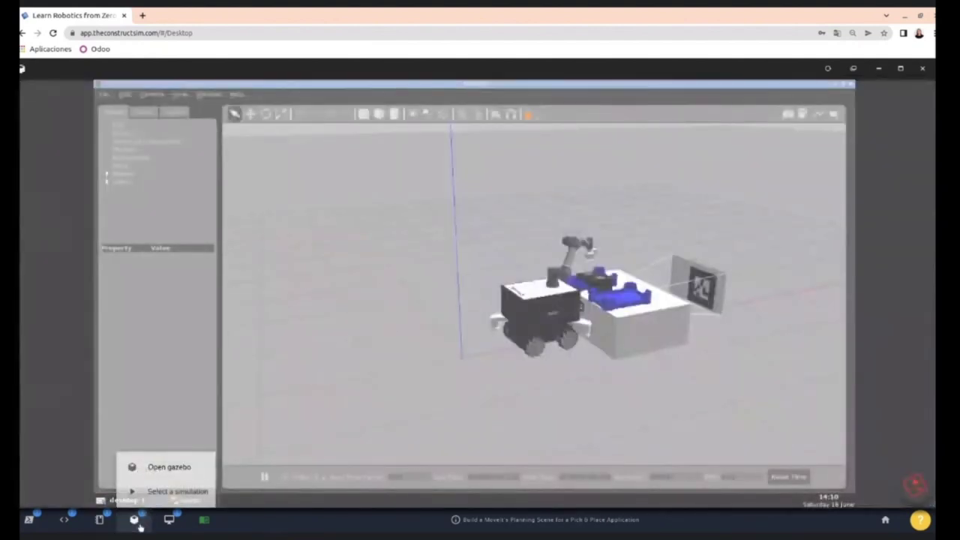
left_click(135, 520)
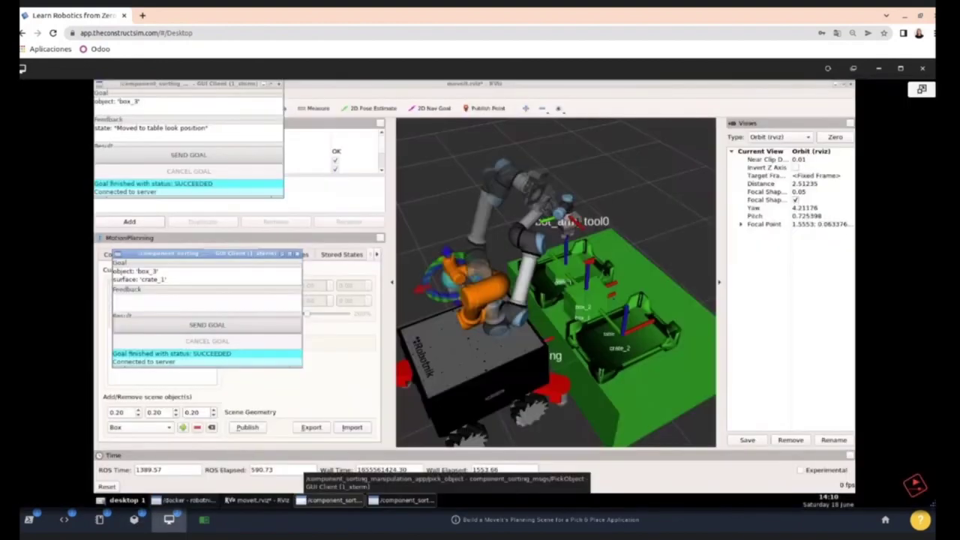
left_click(134, 520)
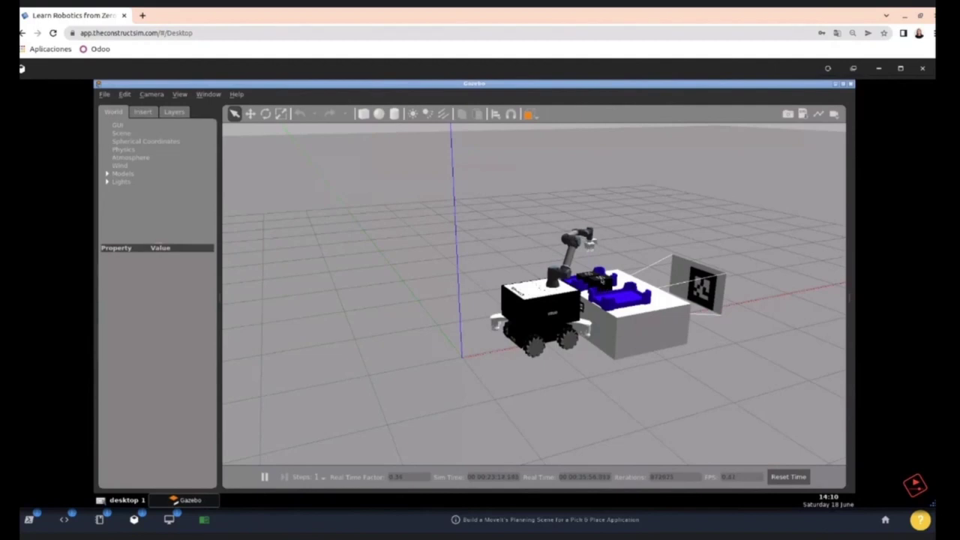
middle_click_drag(605, 285, 605, 286)
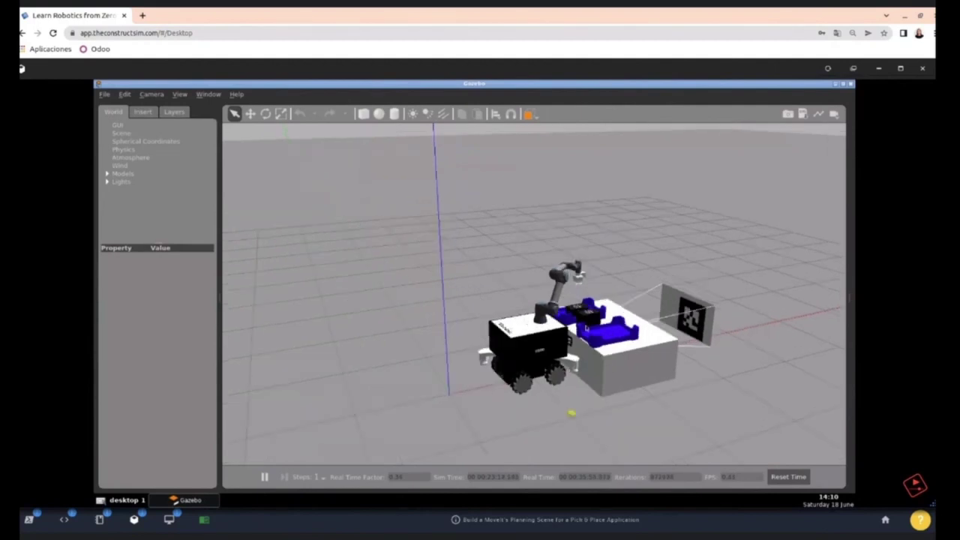
scroll(577, 341, "up", 2)
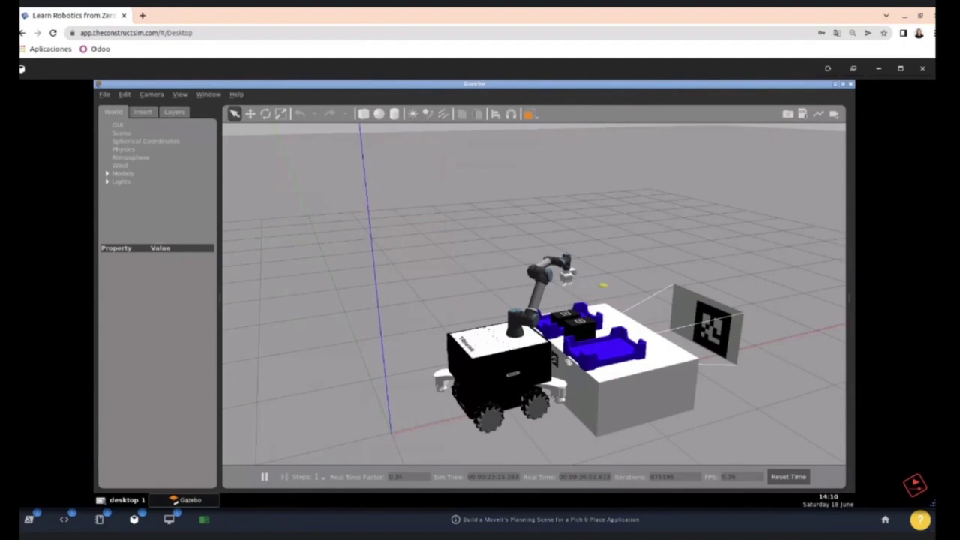
scroll(568, 363, "up", 2)
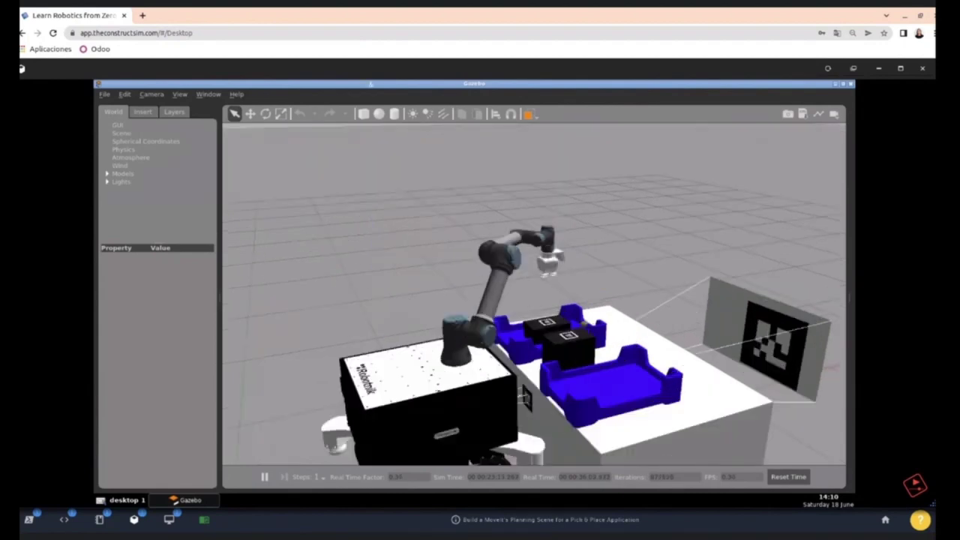
scroll(556, 365, "up", 2)
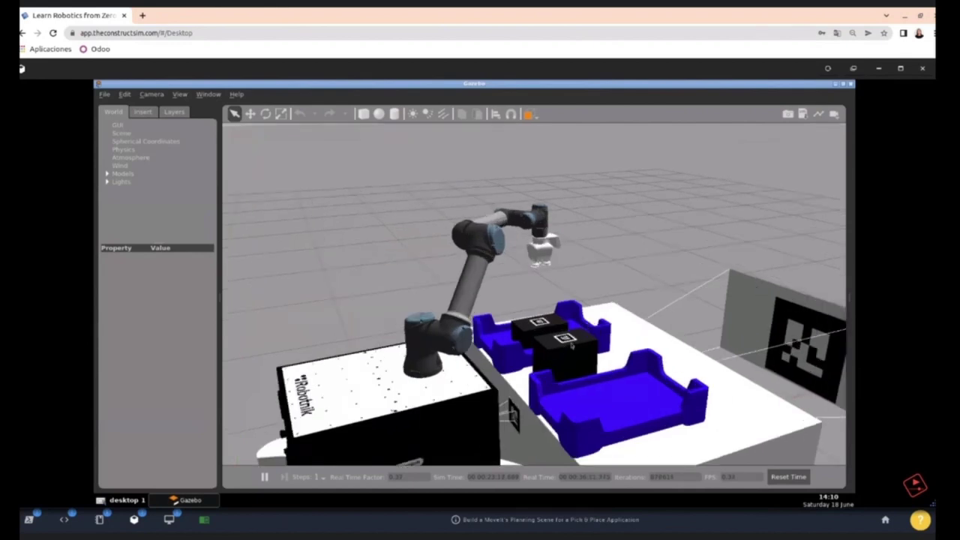
scroll(571, 345, "up", 2)
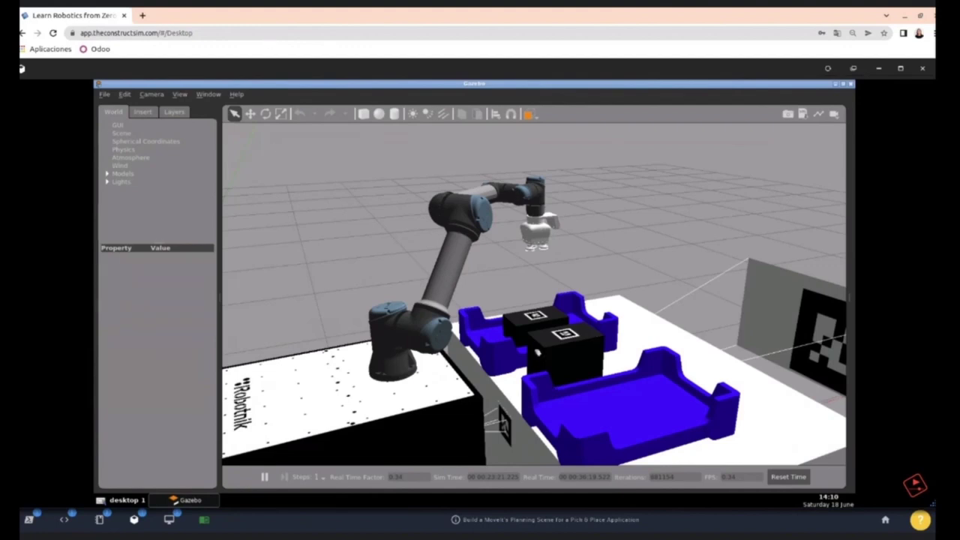
Step: Rotate box_2 about its vertical axis in the Gazebo simulation, then return to selection mode
left_click(570, 339)
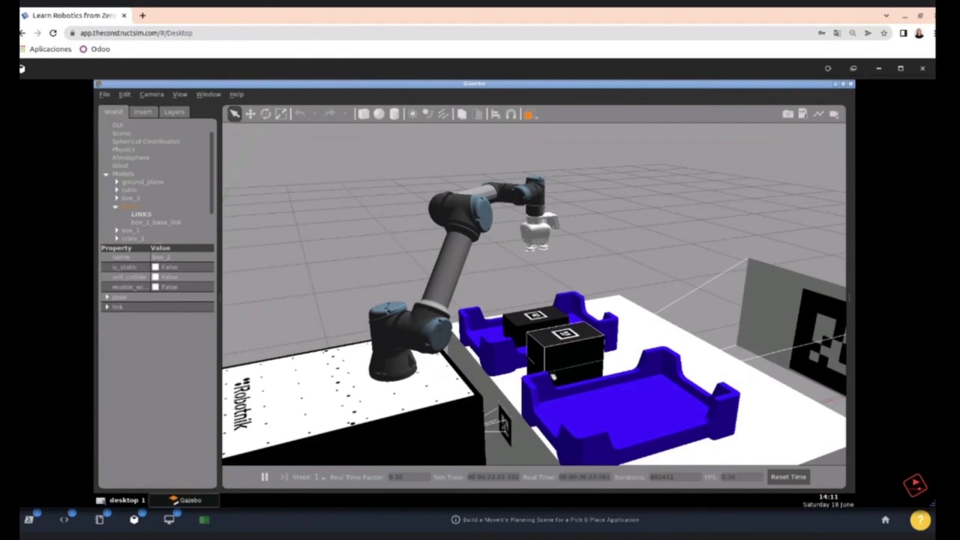
left_click(266, 114)
left_click(274, 139)
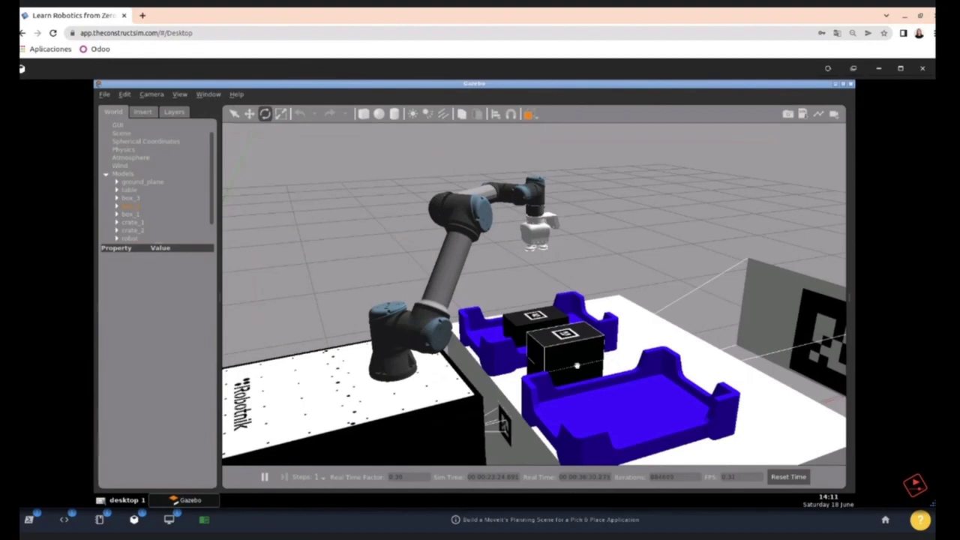
left_click(593, 370)
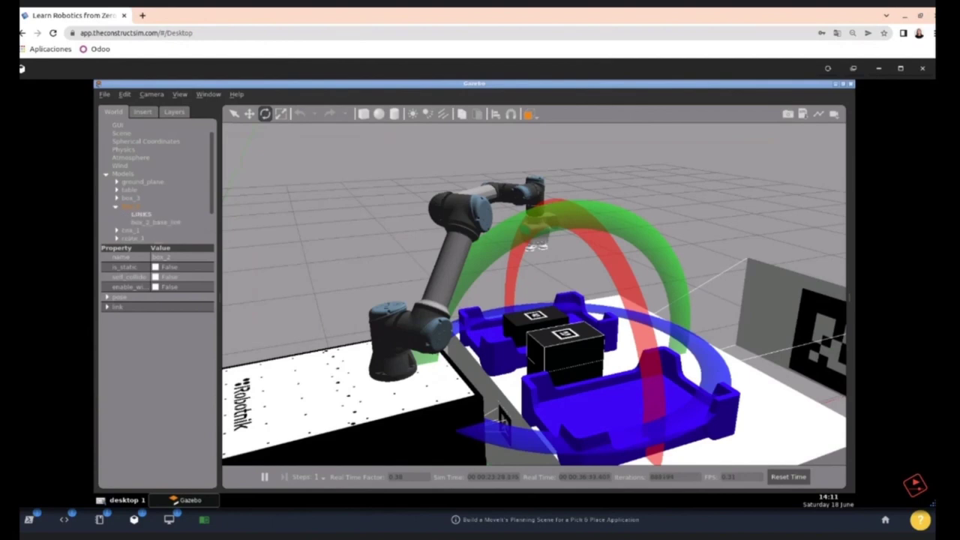
left_click_drag(501, 417, 709, 370)
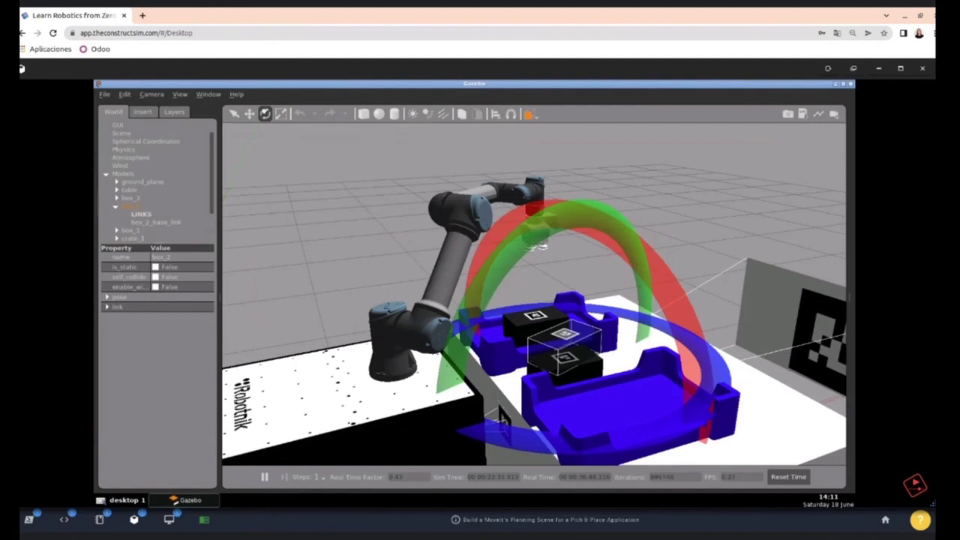
left_click_drag(502, 414, 500, 417)
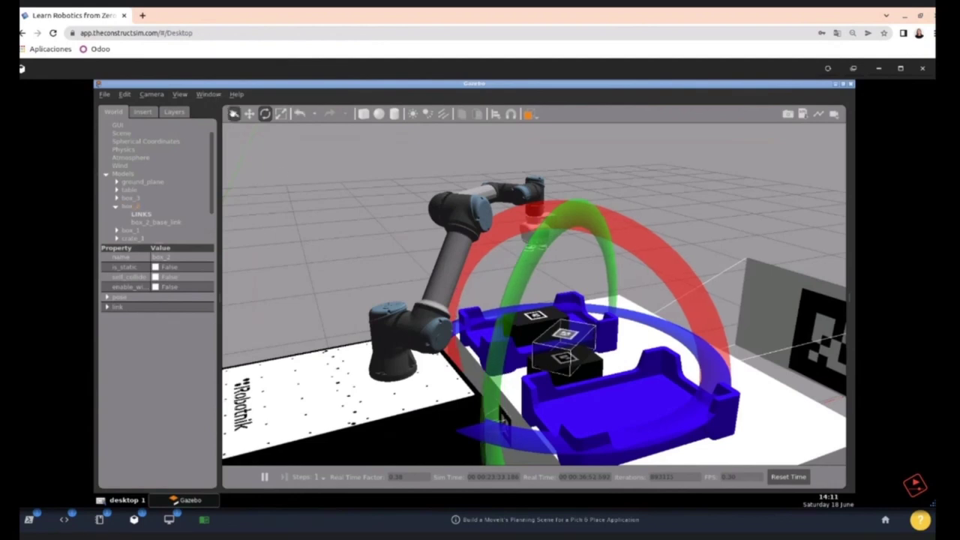
left_click(233, 113)
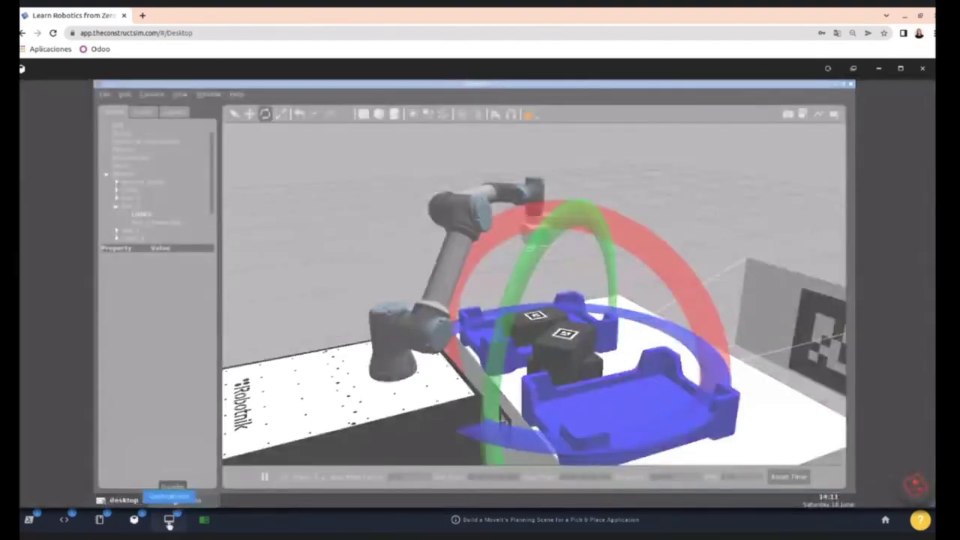
Step: In the graphical tools, send the pick_object client a goal for object 'box_2' and watch the pick in Gazebo
left_click(168, 519)
left_click(225, 195)
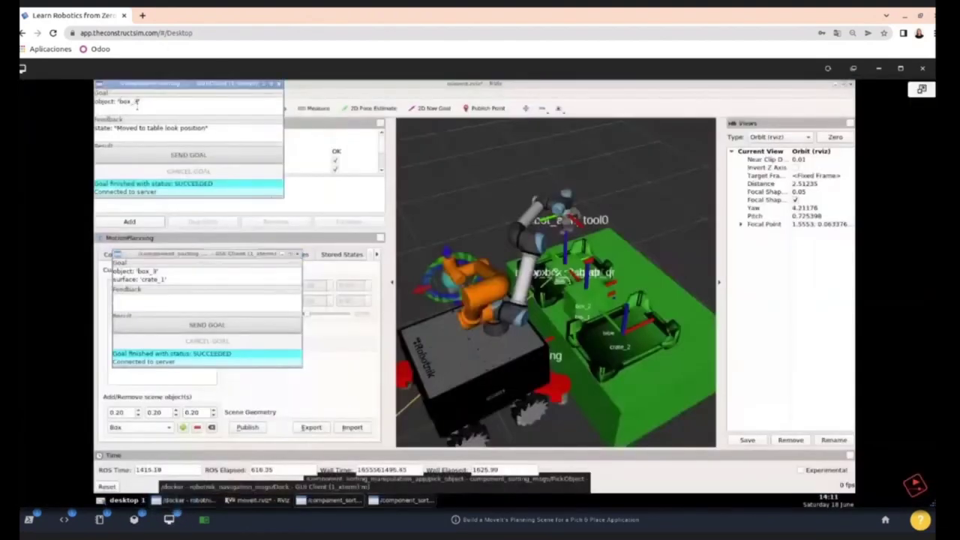
left_click(214, 156)
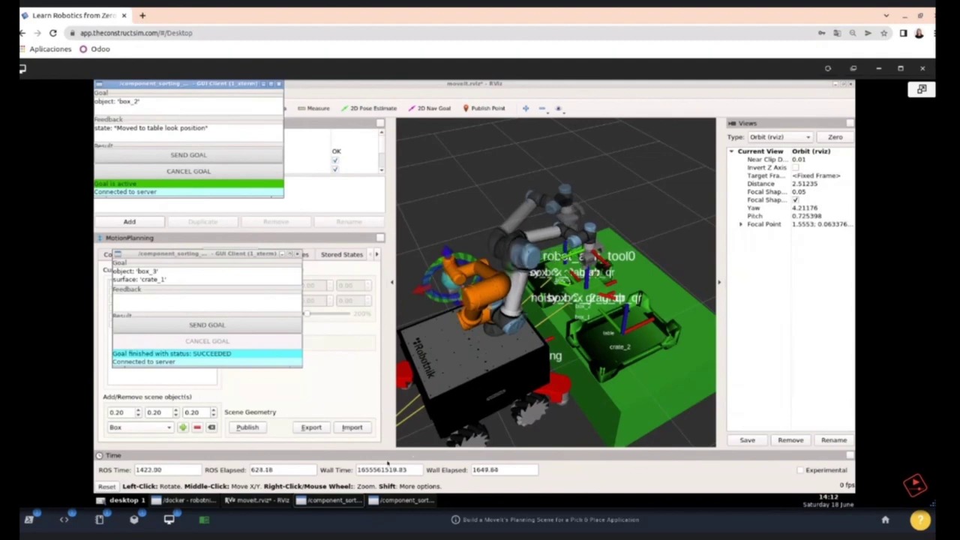
left_click(140, 526)
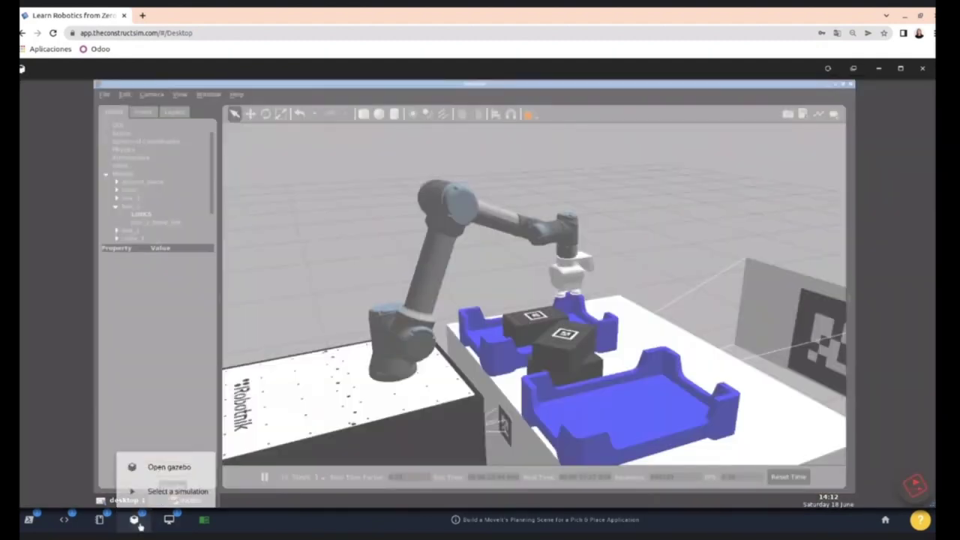
Step: Send the place_object client a goal for object 'box_2' on surface 'crate_1', and check the placement in Gazebo
left_click(169, 519)
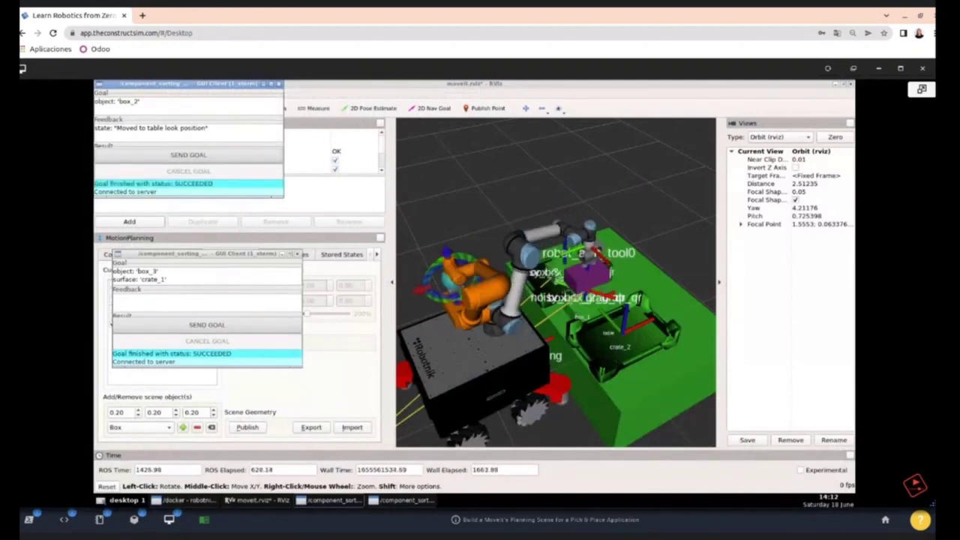
left_click(159, 271)
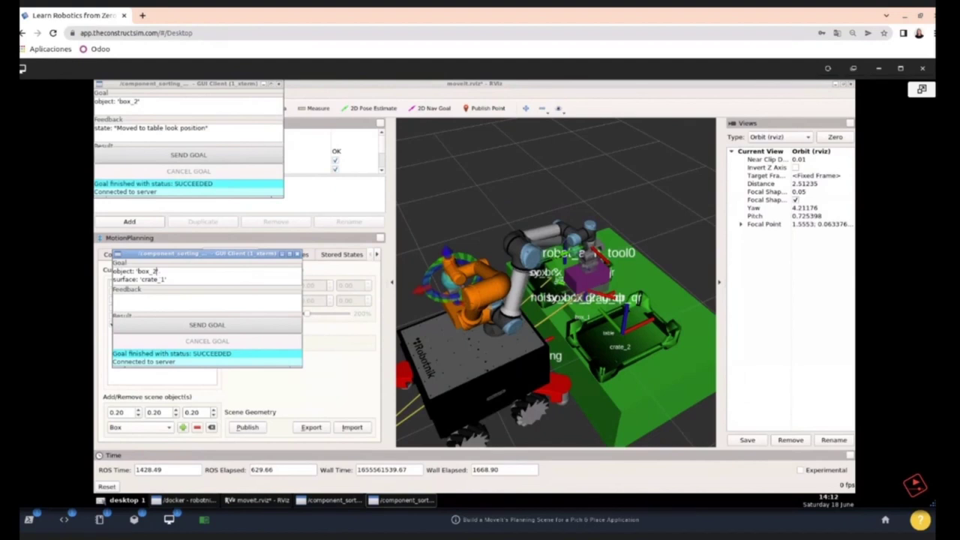
left_click(205, 324)
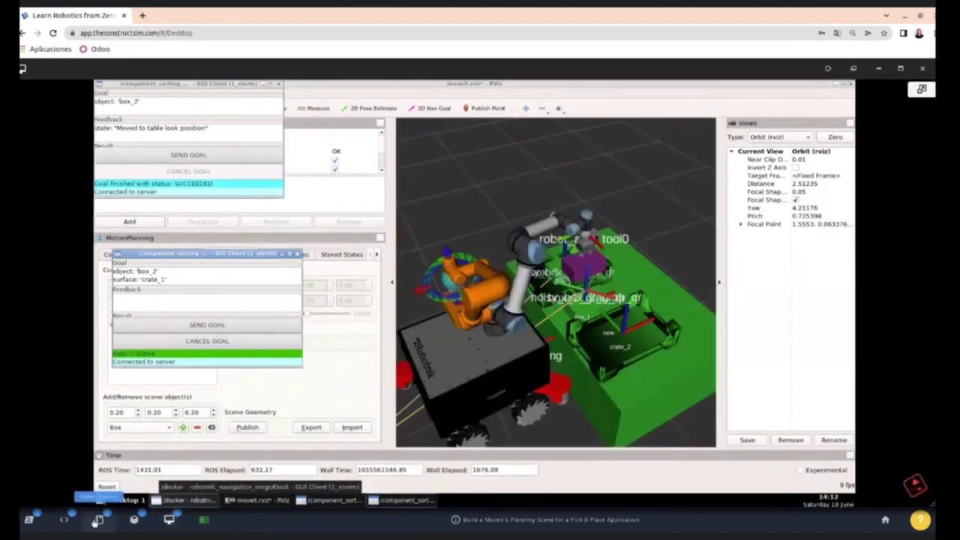
left_click(98, 521)
left_click(134, 520)
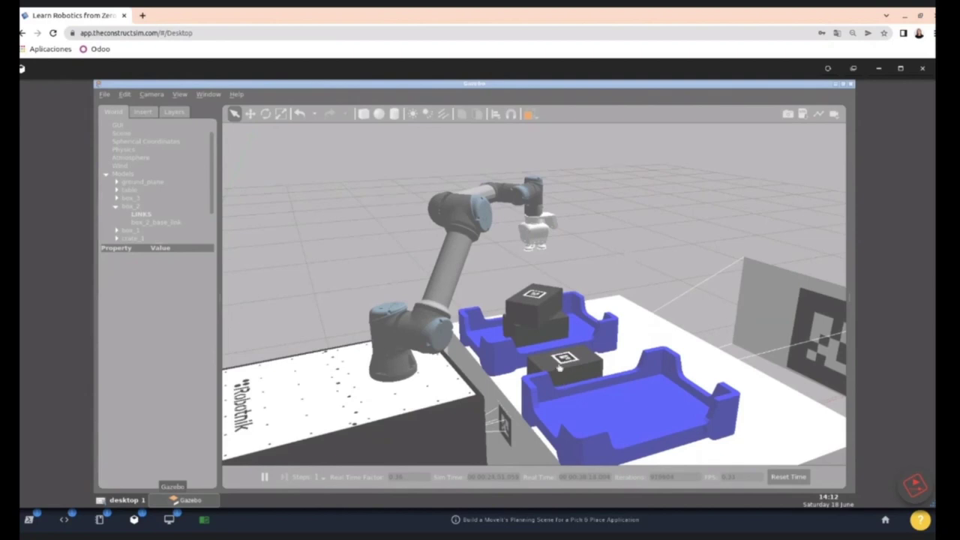
left_click(135, 520)
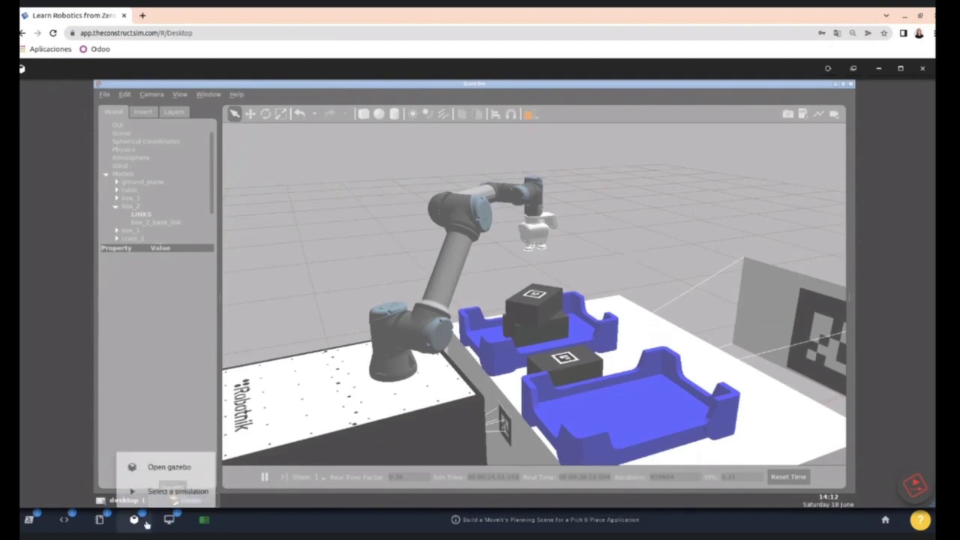
Step: Send the pick_object client a goal for object 'box_1' and watch the arm carry it out in Gazebo
left_click(170, 520)
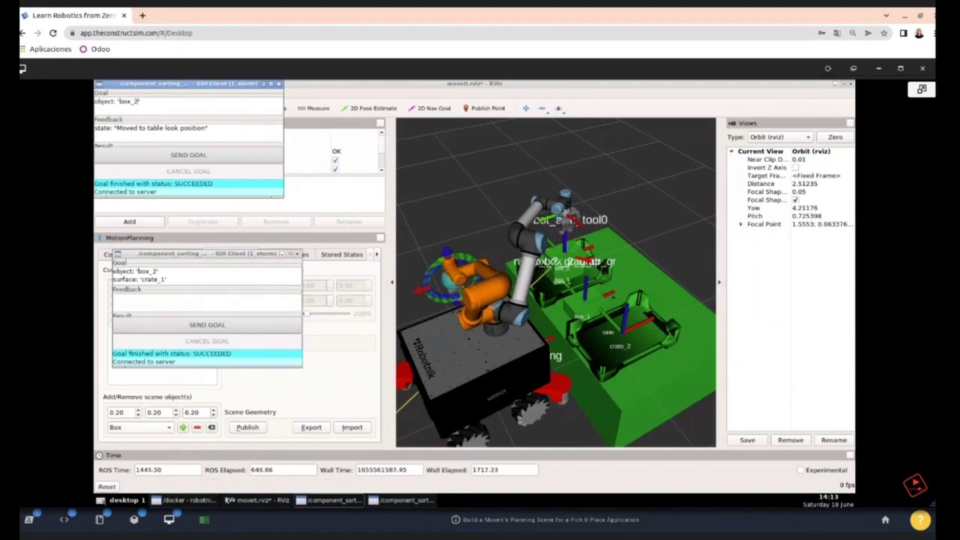
key("BackSpace")
type("1")
left_click(178, 157)
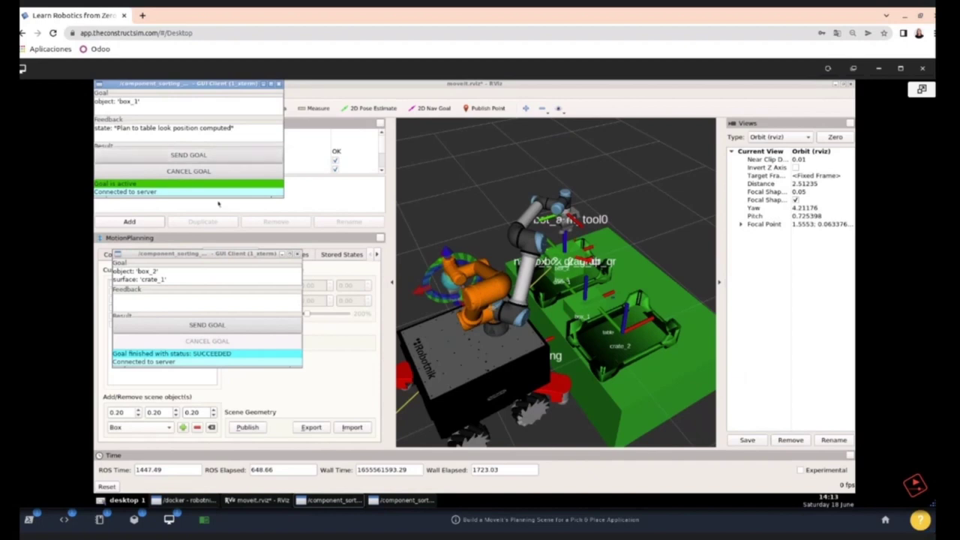
left_click(100, 521)
left_click(129, 522)
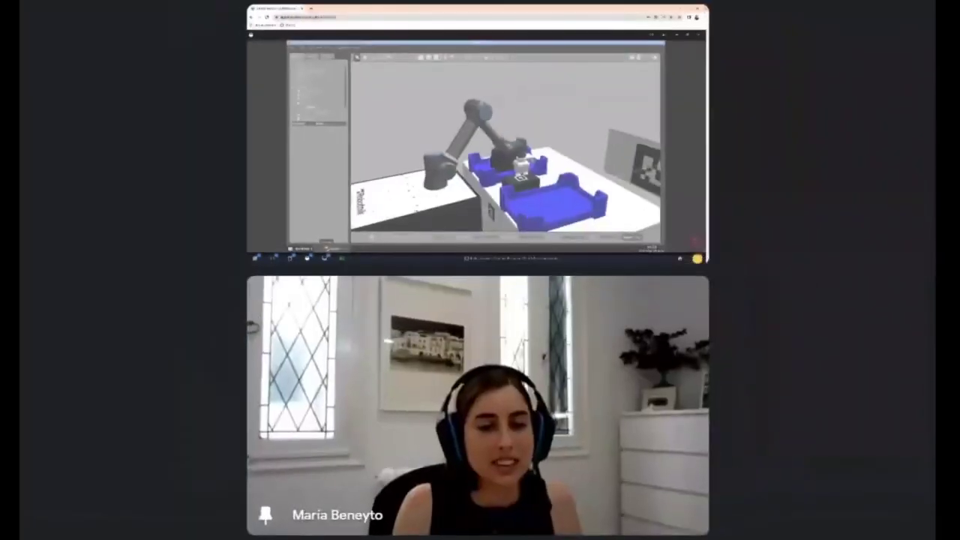
left_click(437, 145)
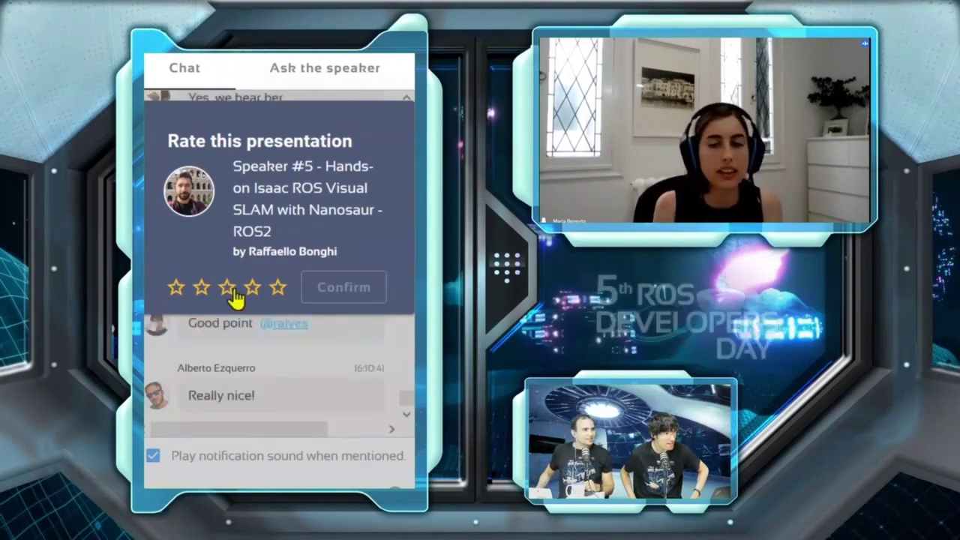
left_click(304, 68)
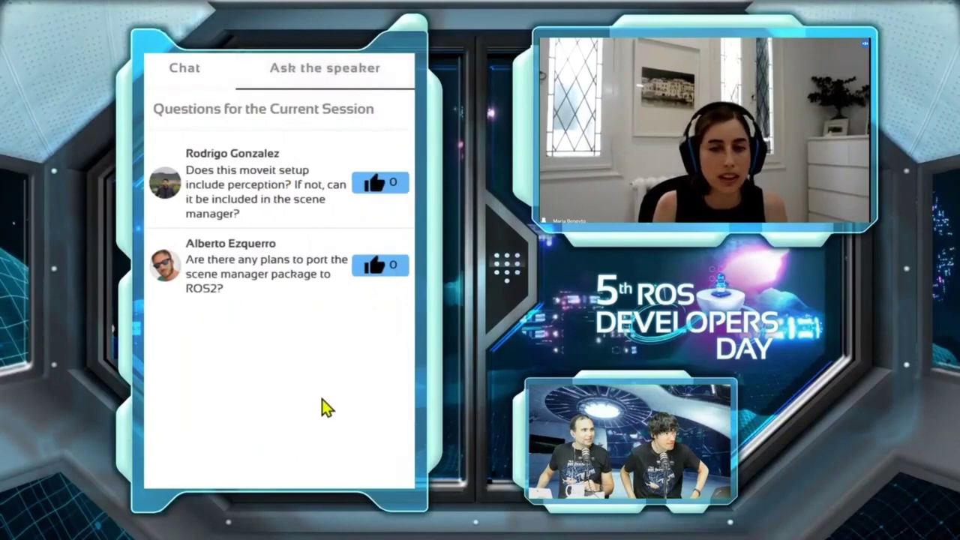